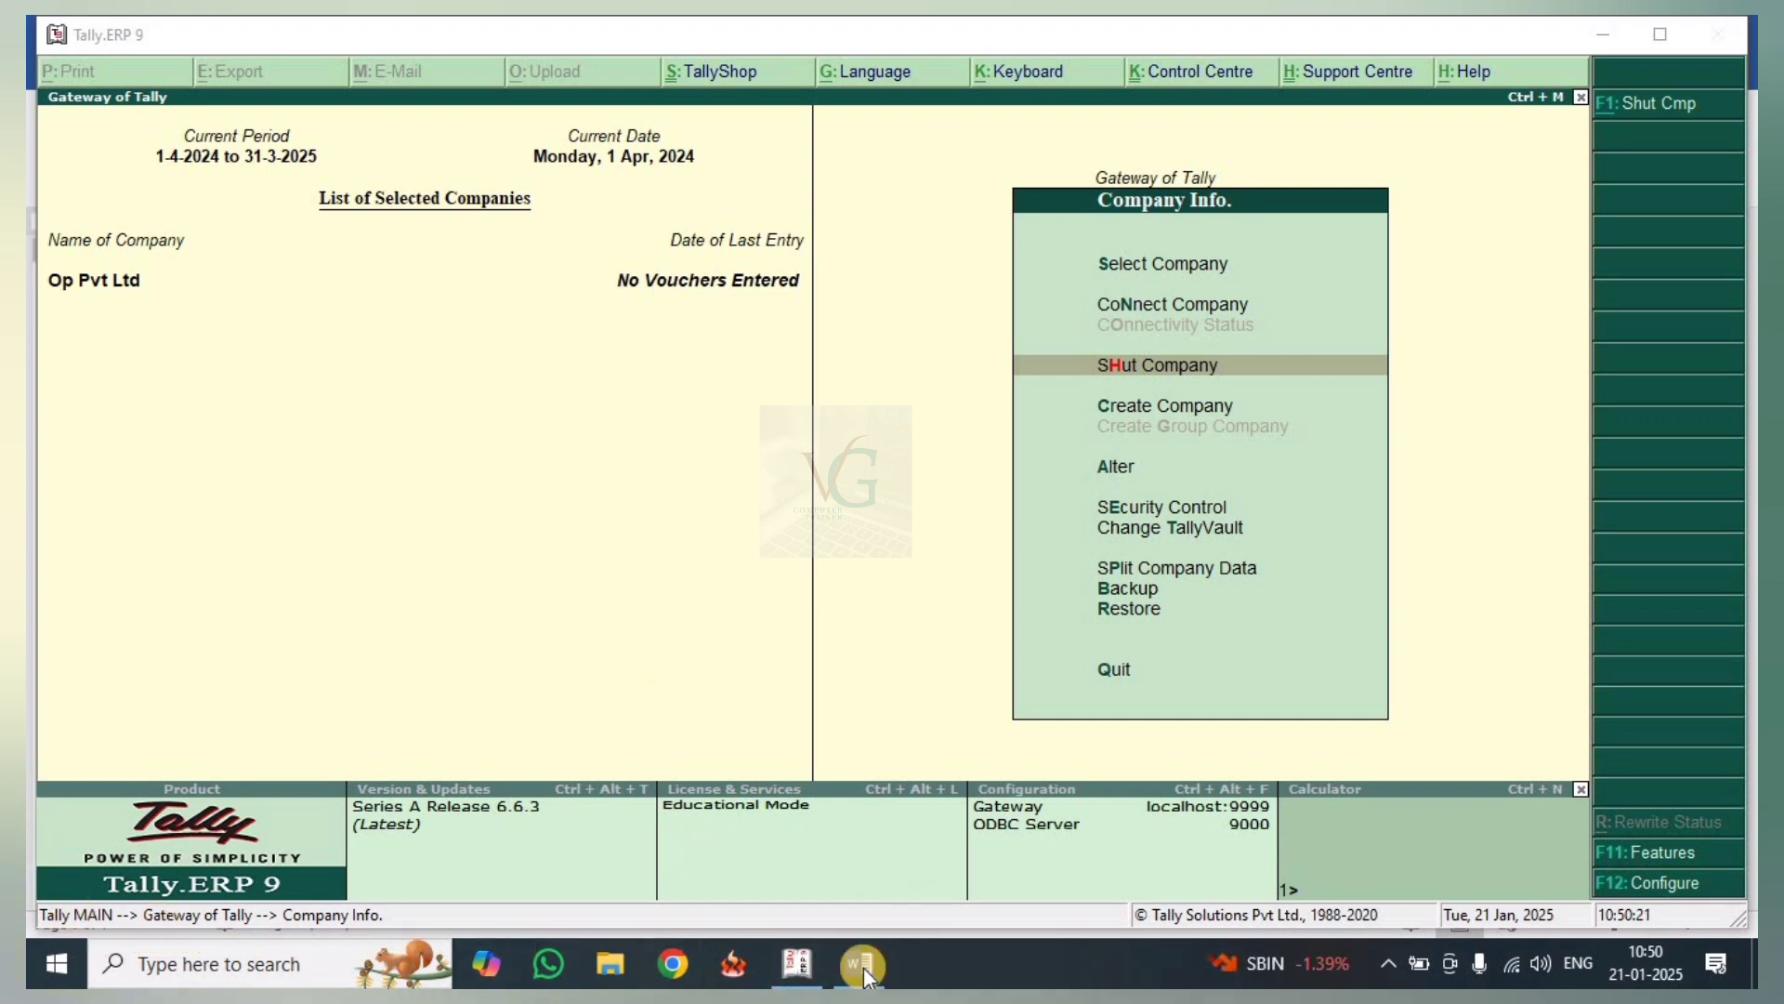
Review the contra voucher transaction types in the Word document, and return to the Gateway of Tally in Tally.ERP 9.
click(839, 971)
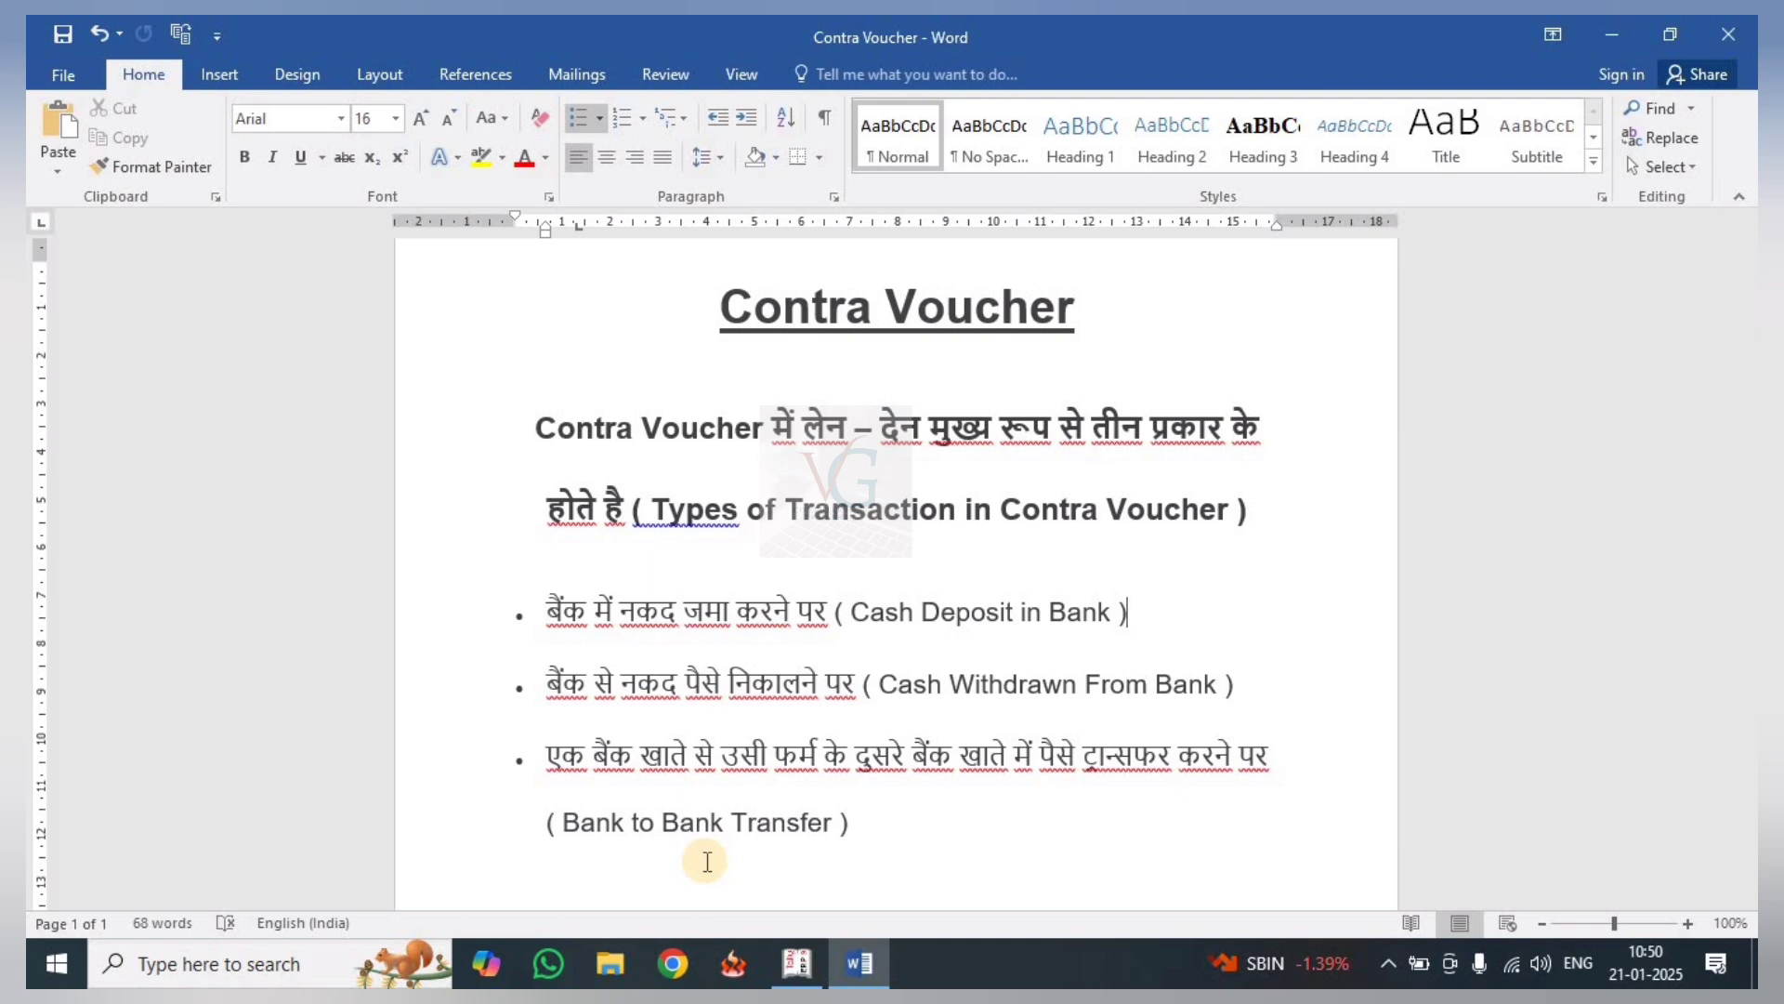
click(801, 966)
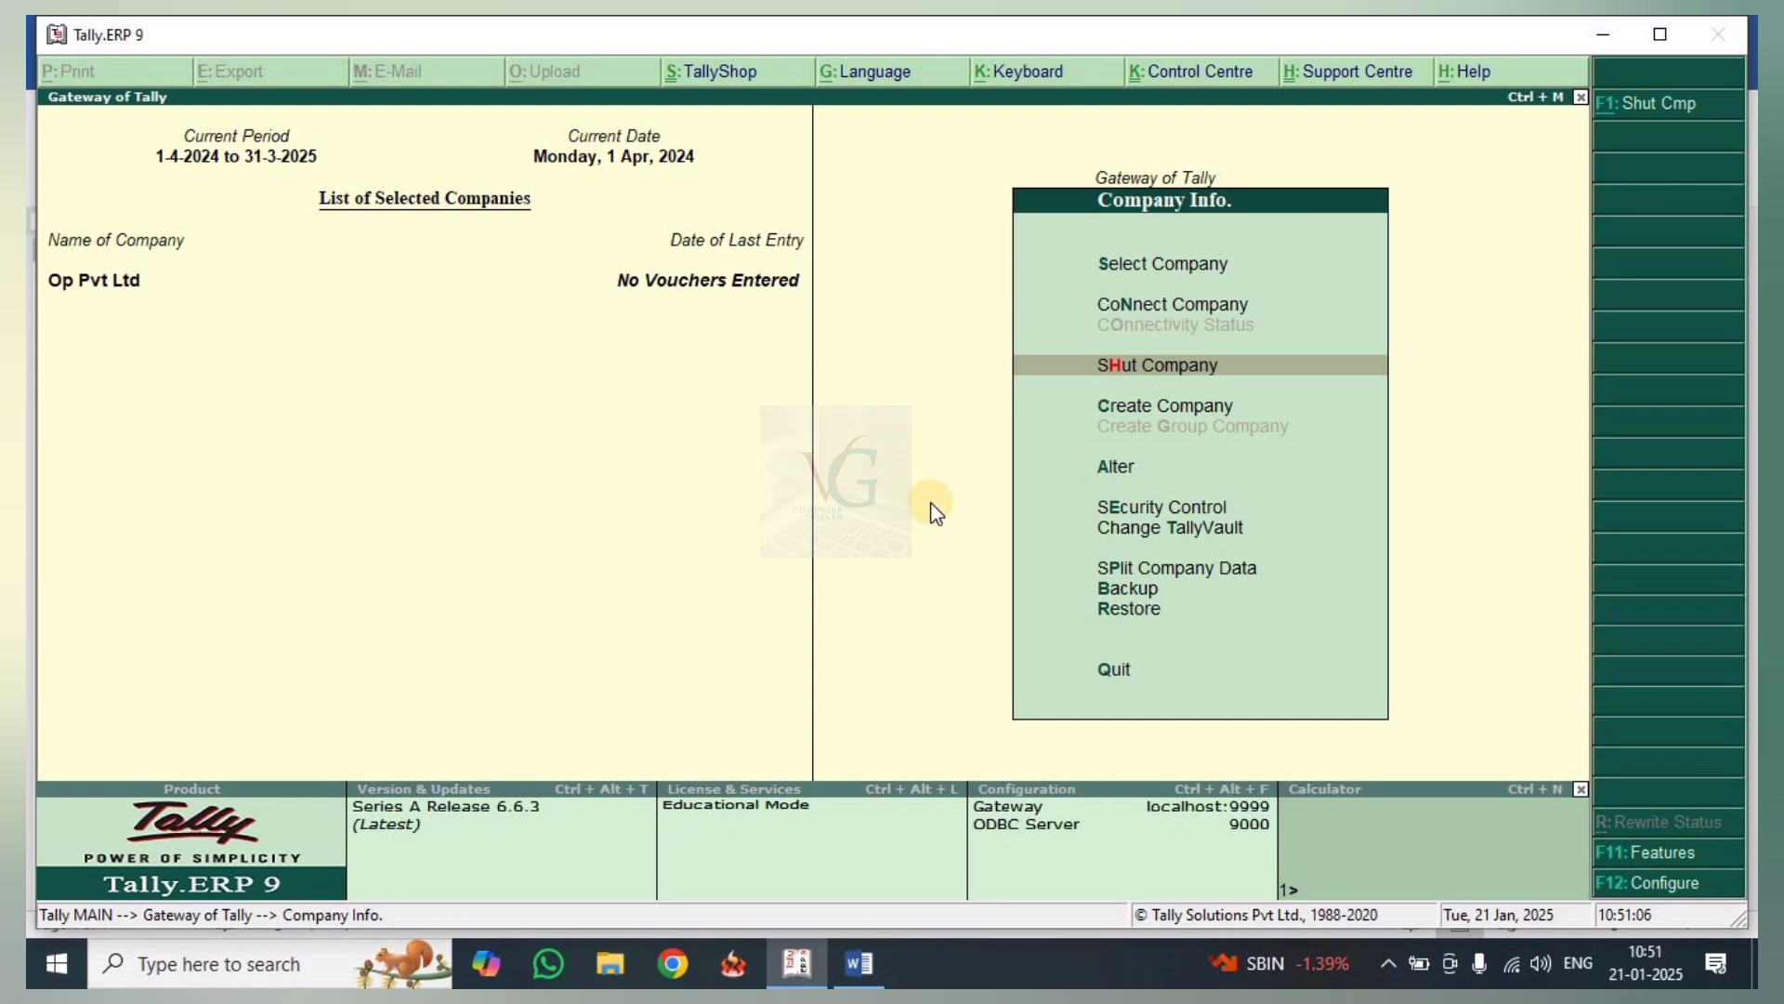
key(Escape)
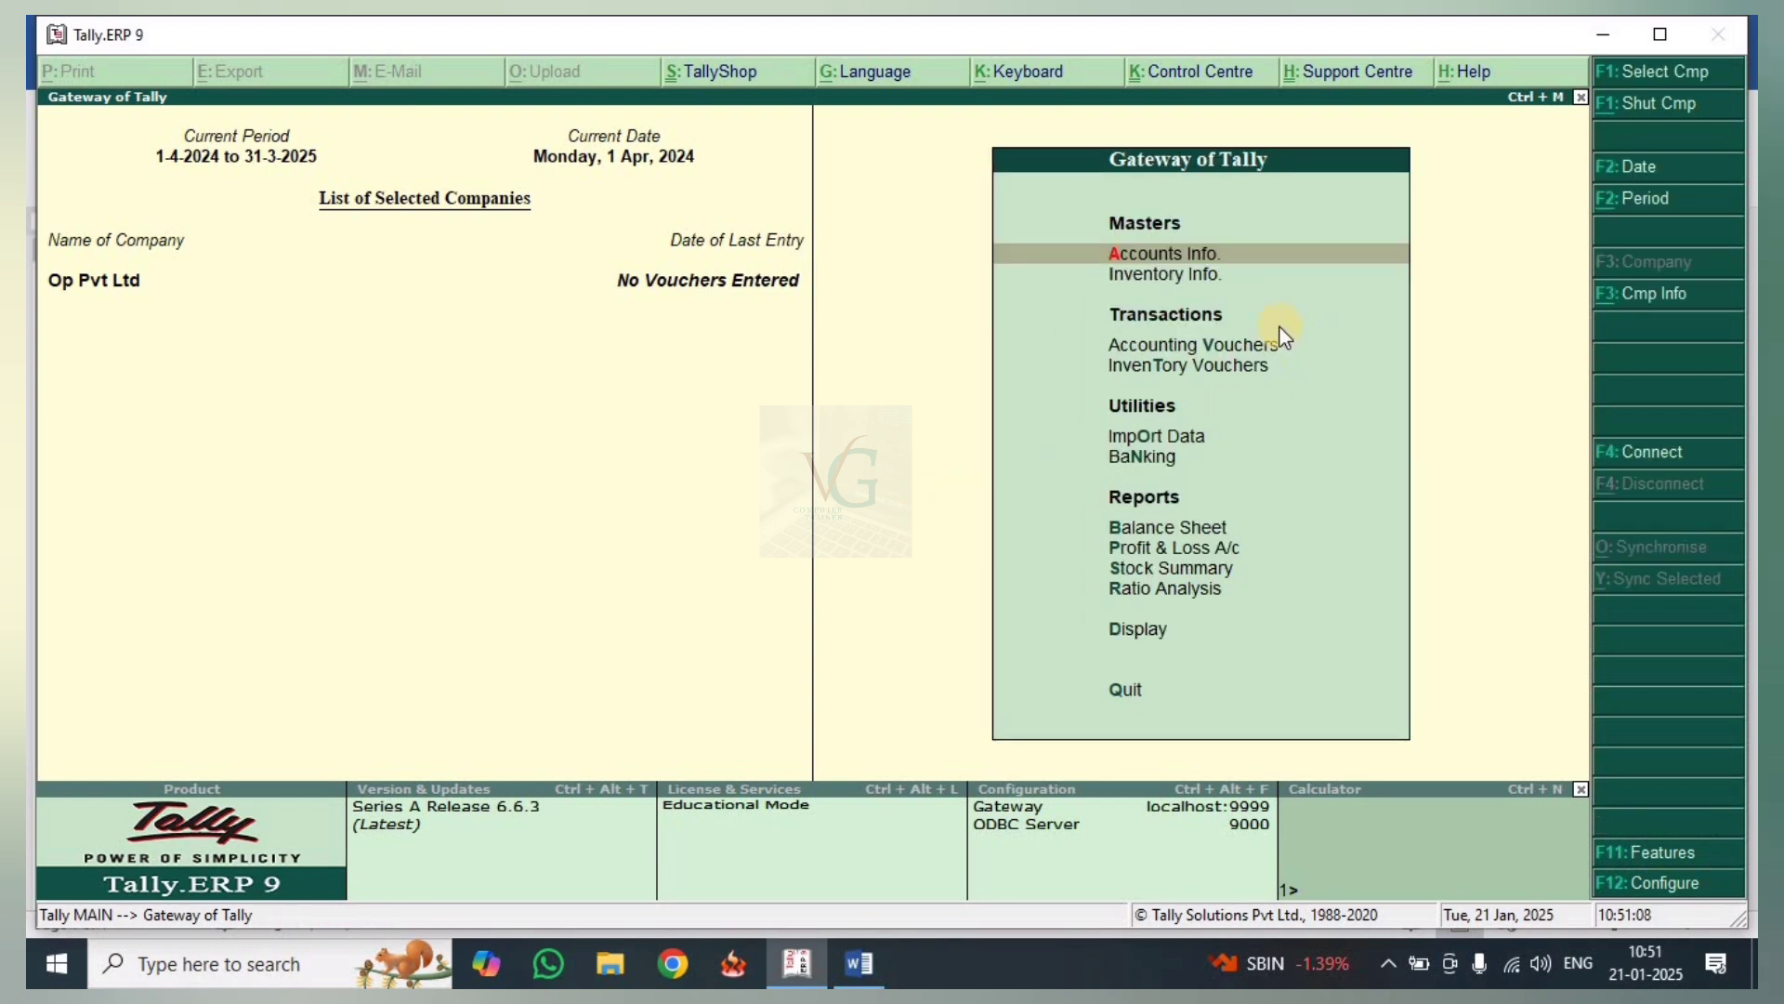
Check the company's Cash/Bank Books summary under the account books, and return to the Gateway of Tally.
click(1135, 631)
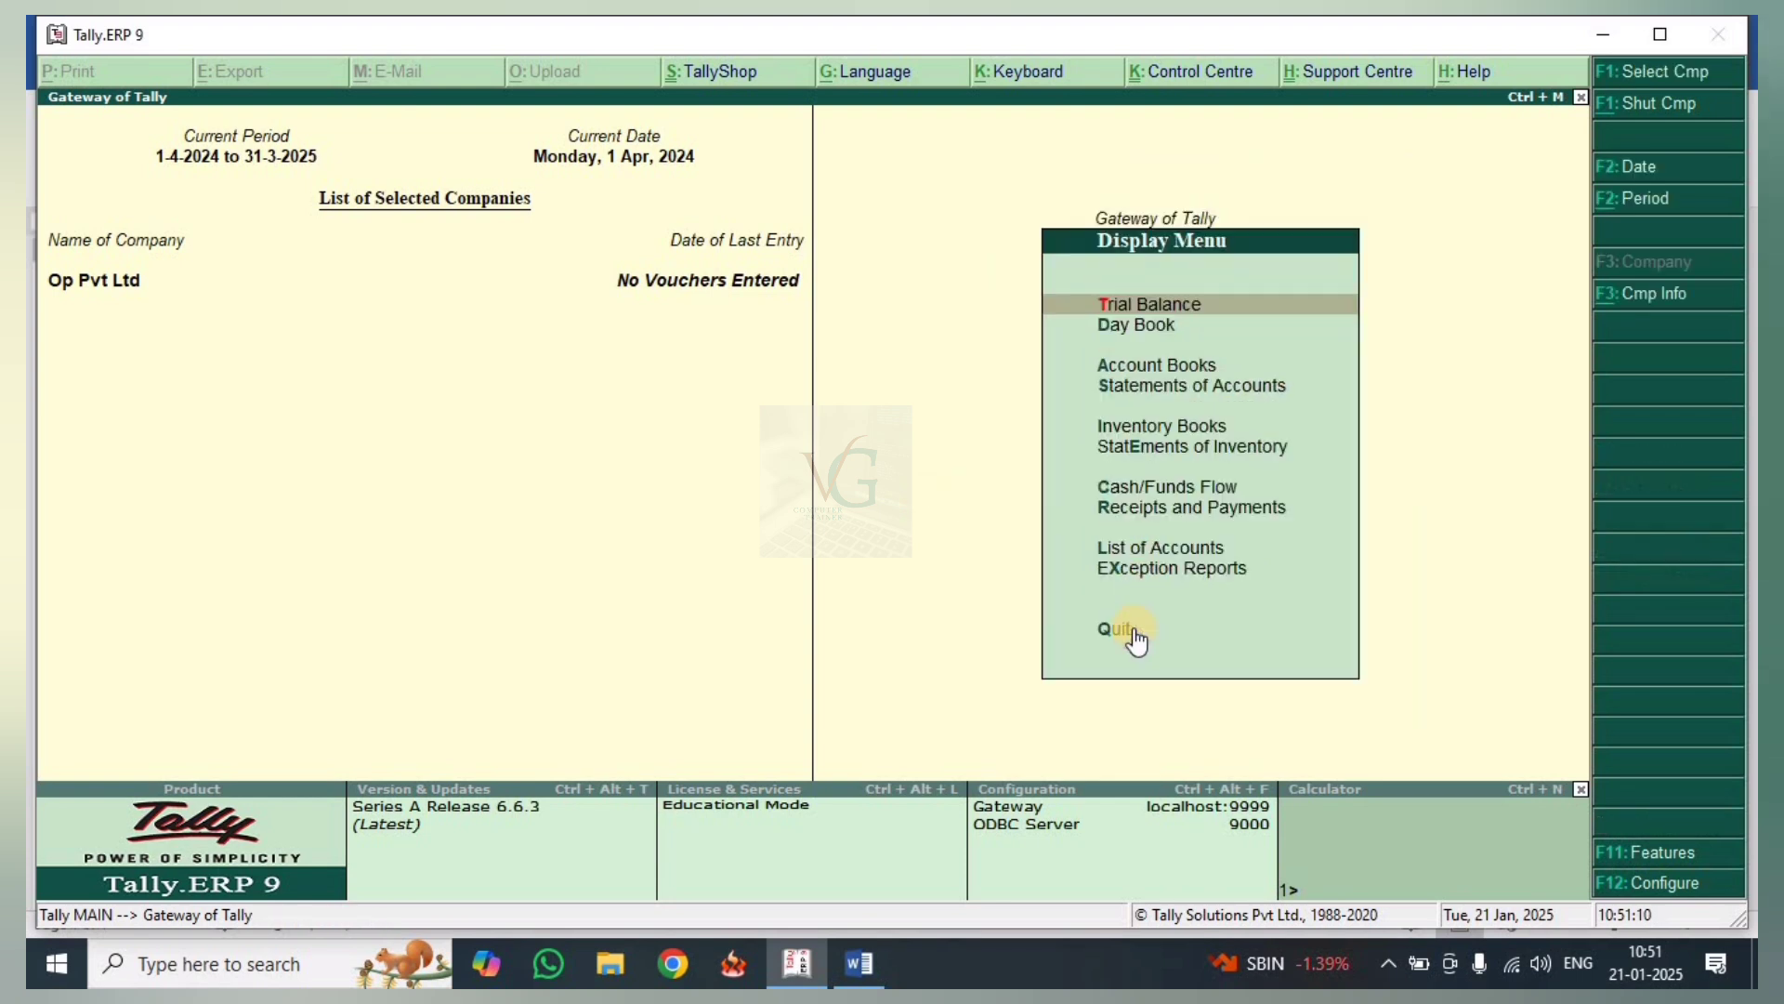
click(1159, 364)
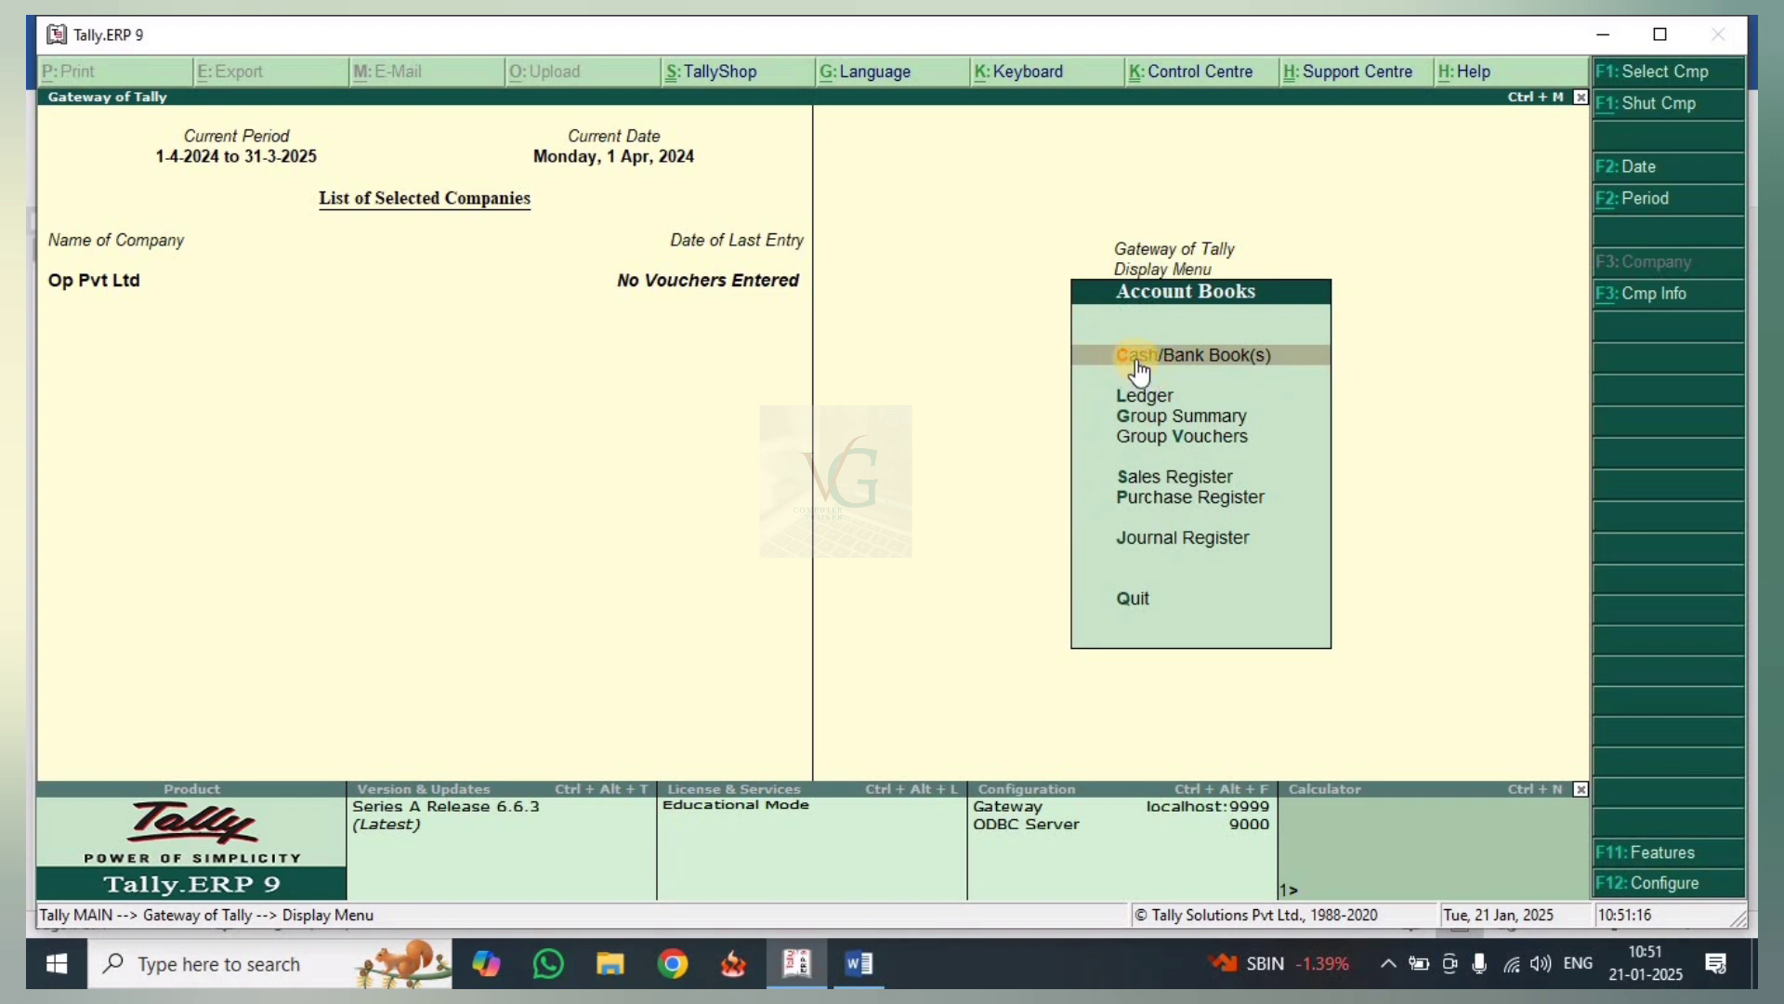
click(1212, 358)
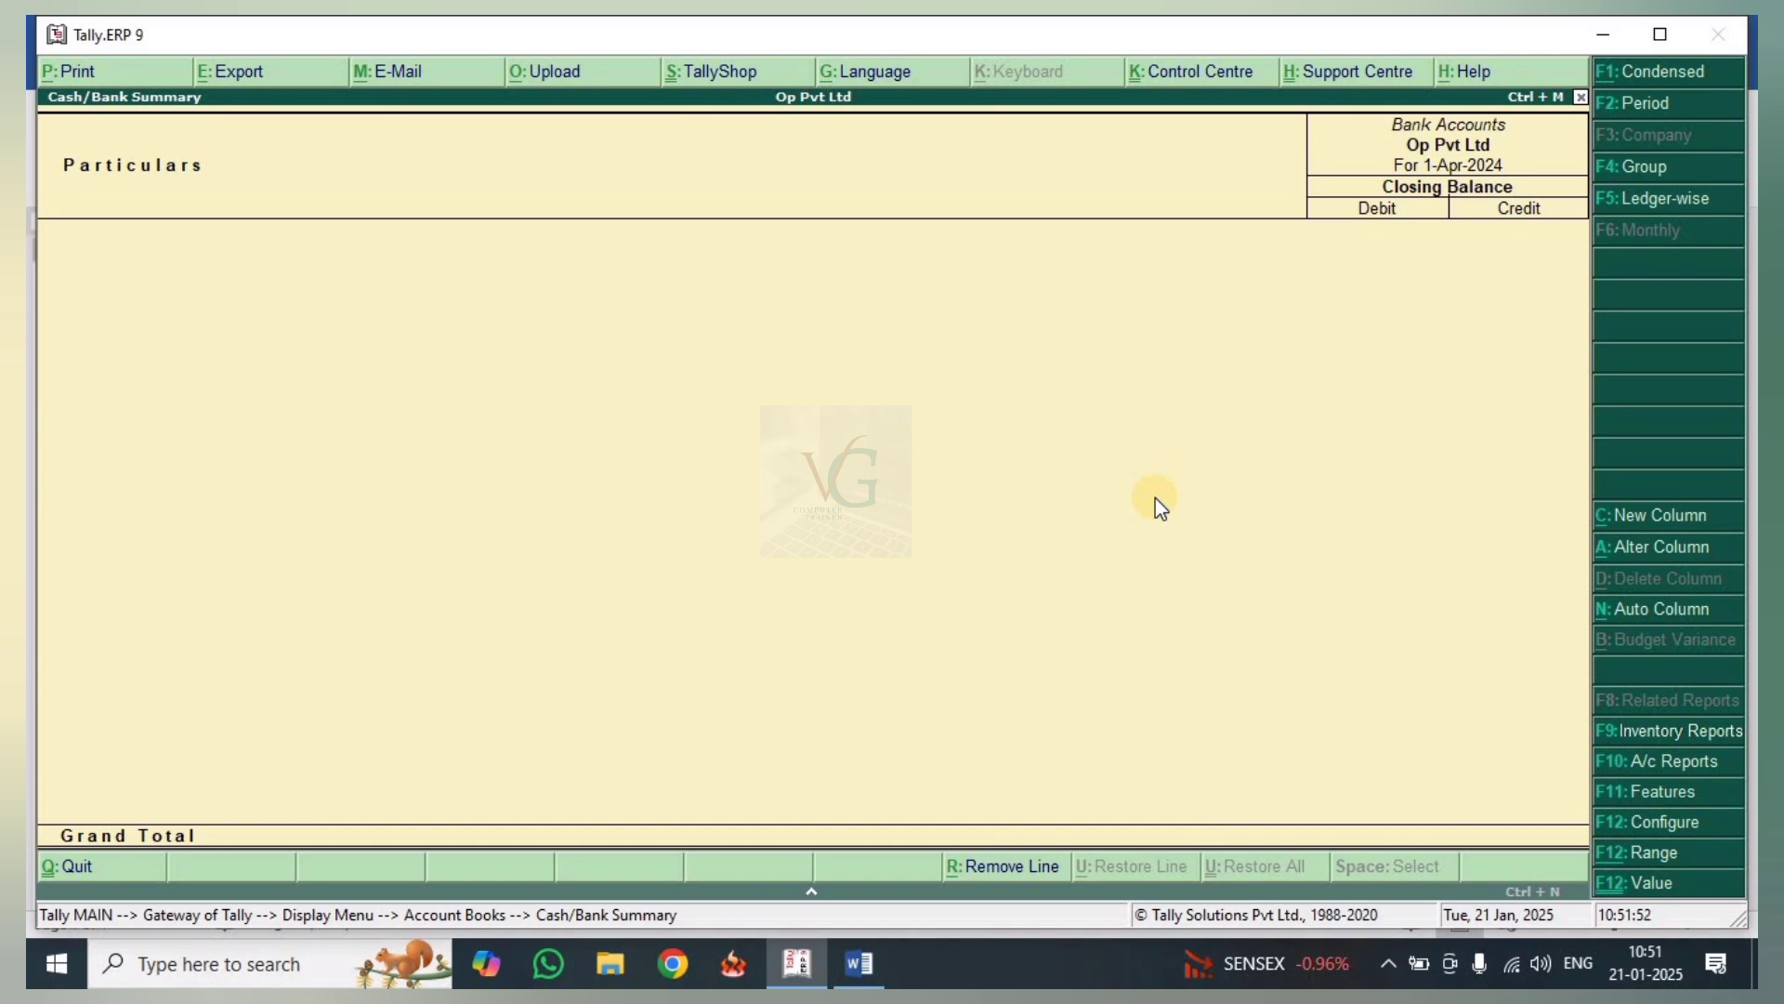
key(Escape)
key(Escape)
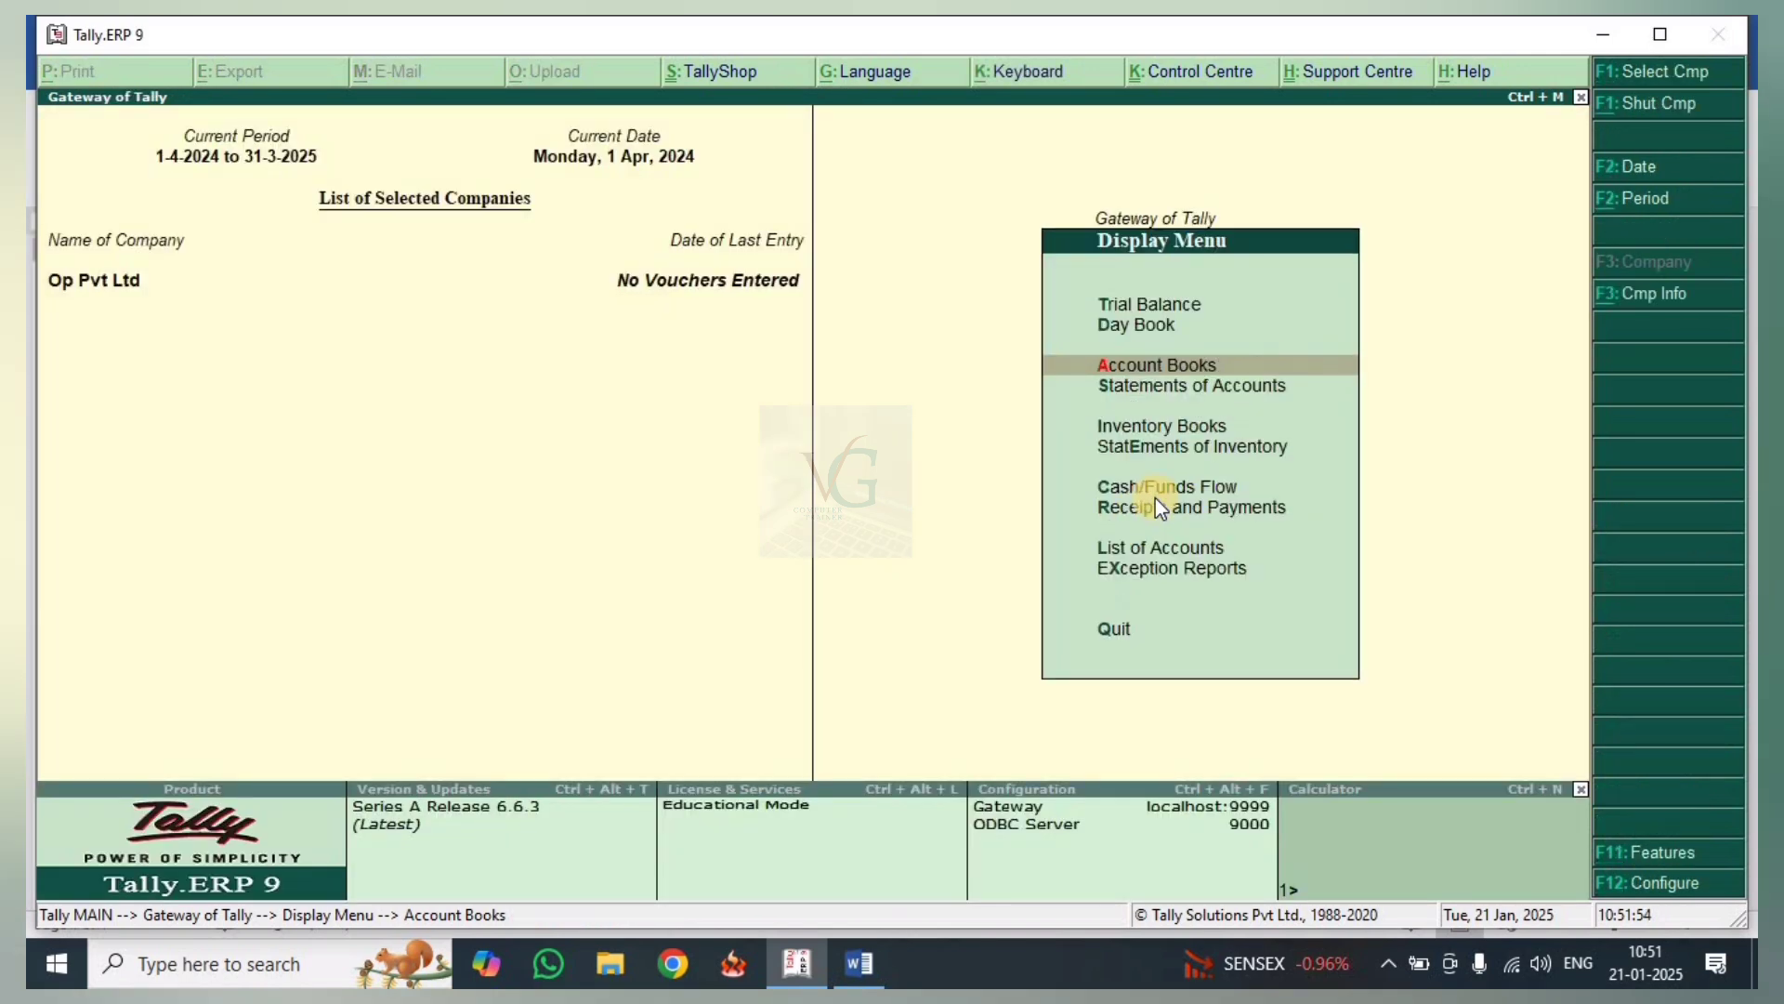
key(Escape)
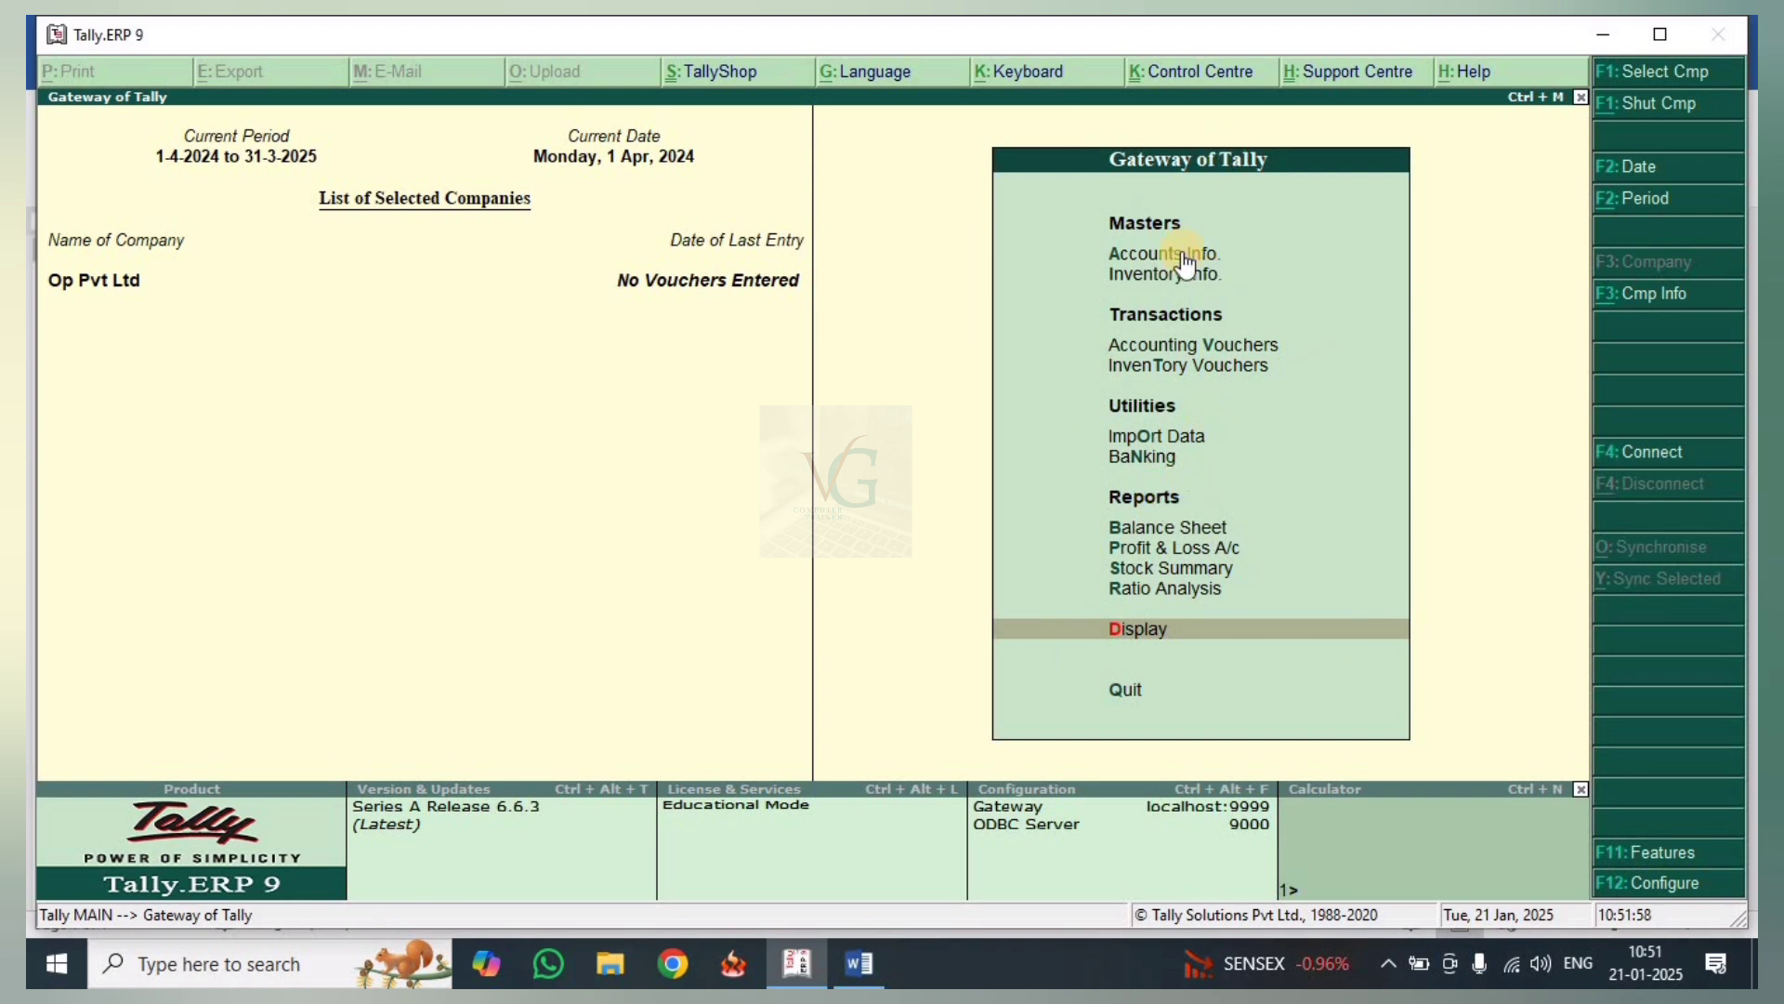
Start creating a single ledger and enter the first party's name as the ledger name.
click(1180, 253)
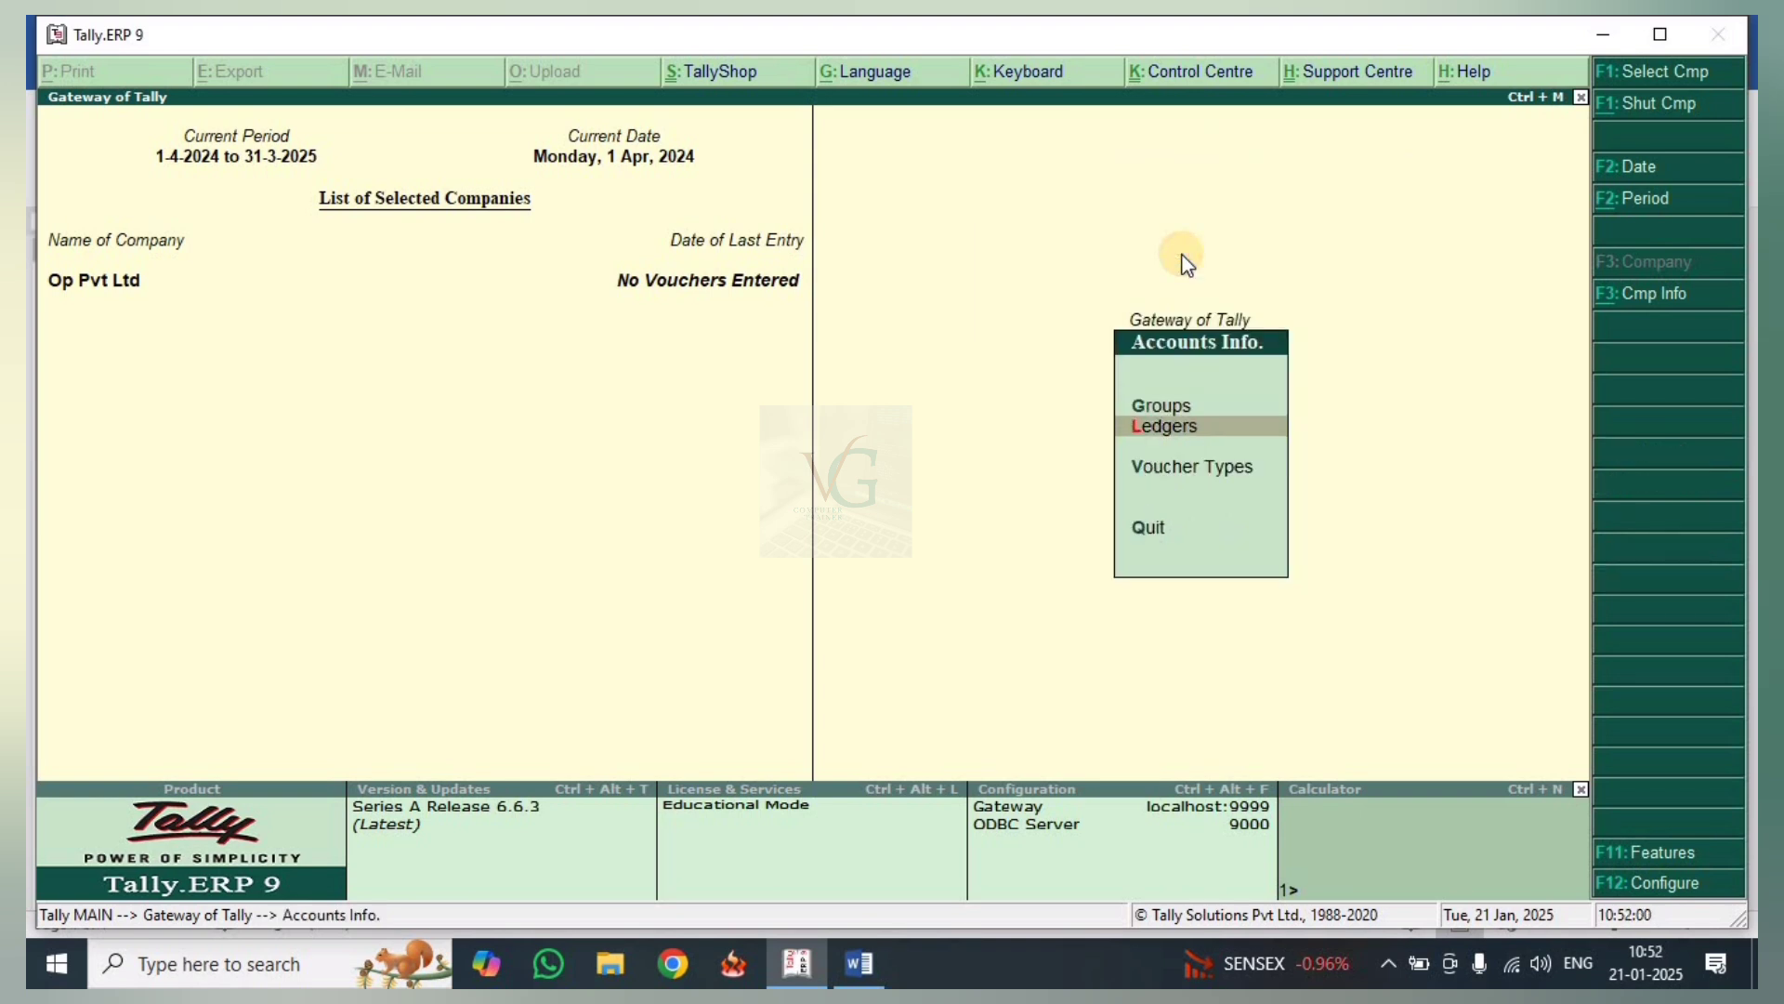
key(Down)
key(Return)
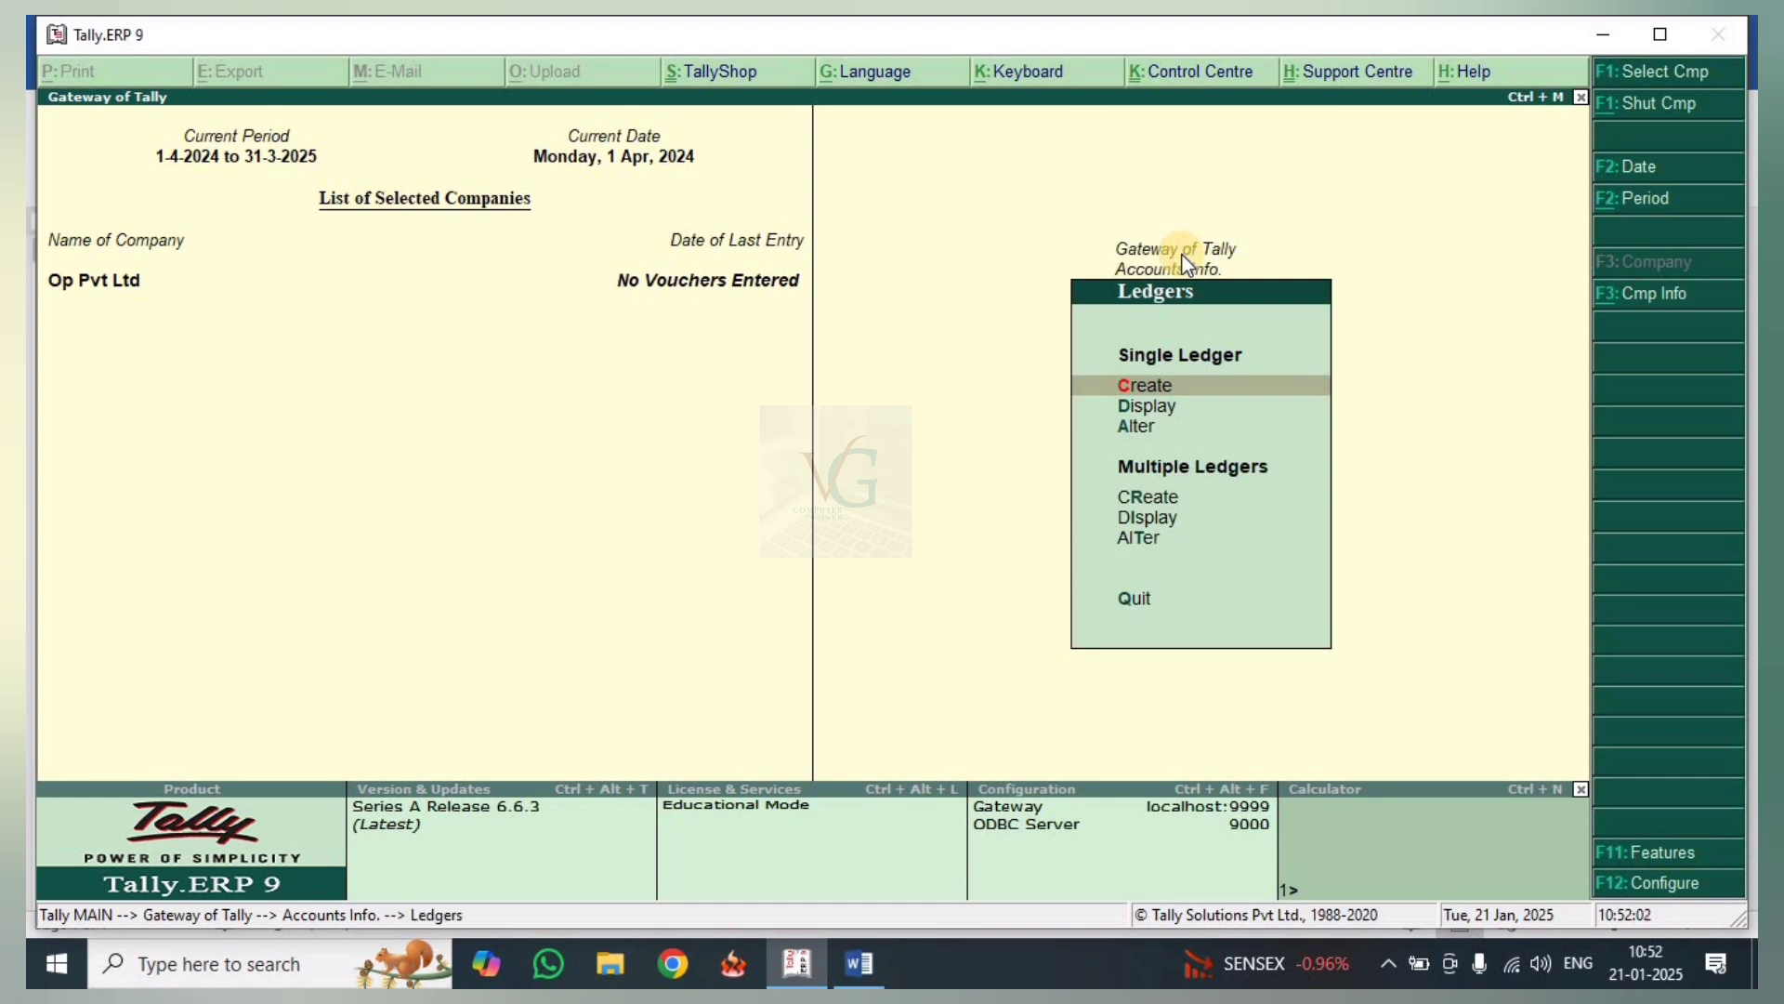
key(Return)
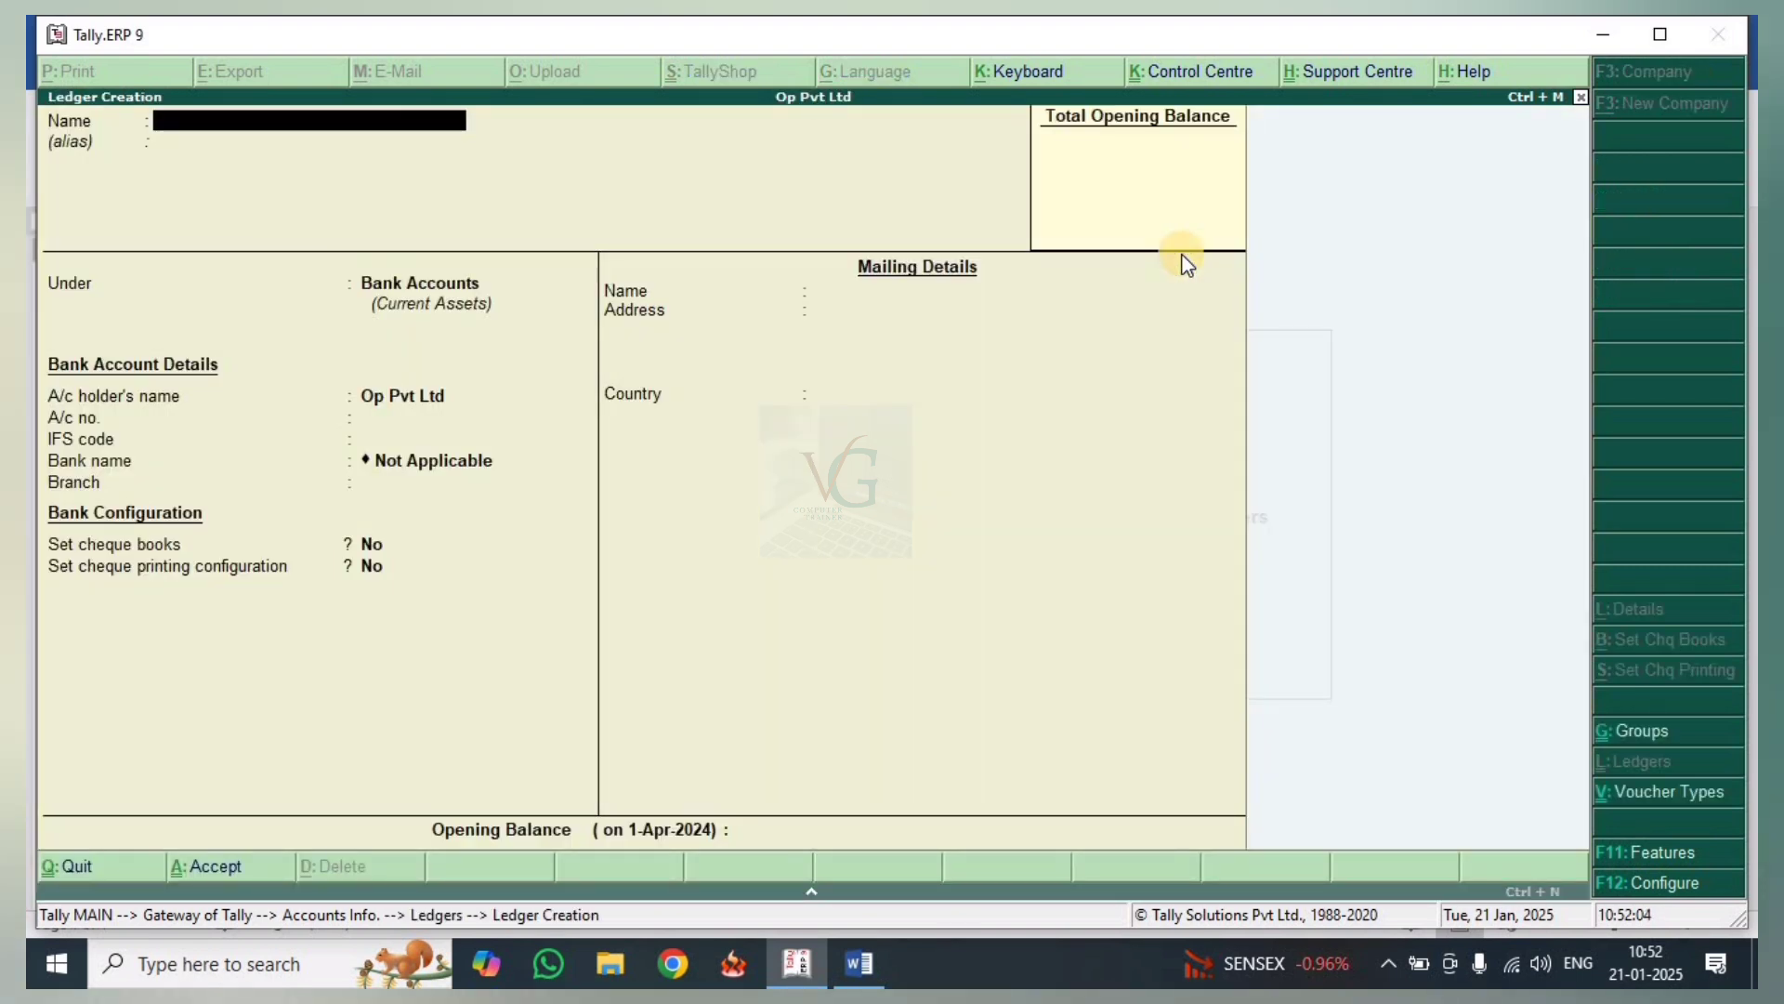
text(Mr Monu)
key(Return)
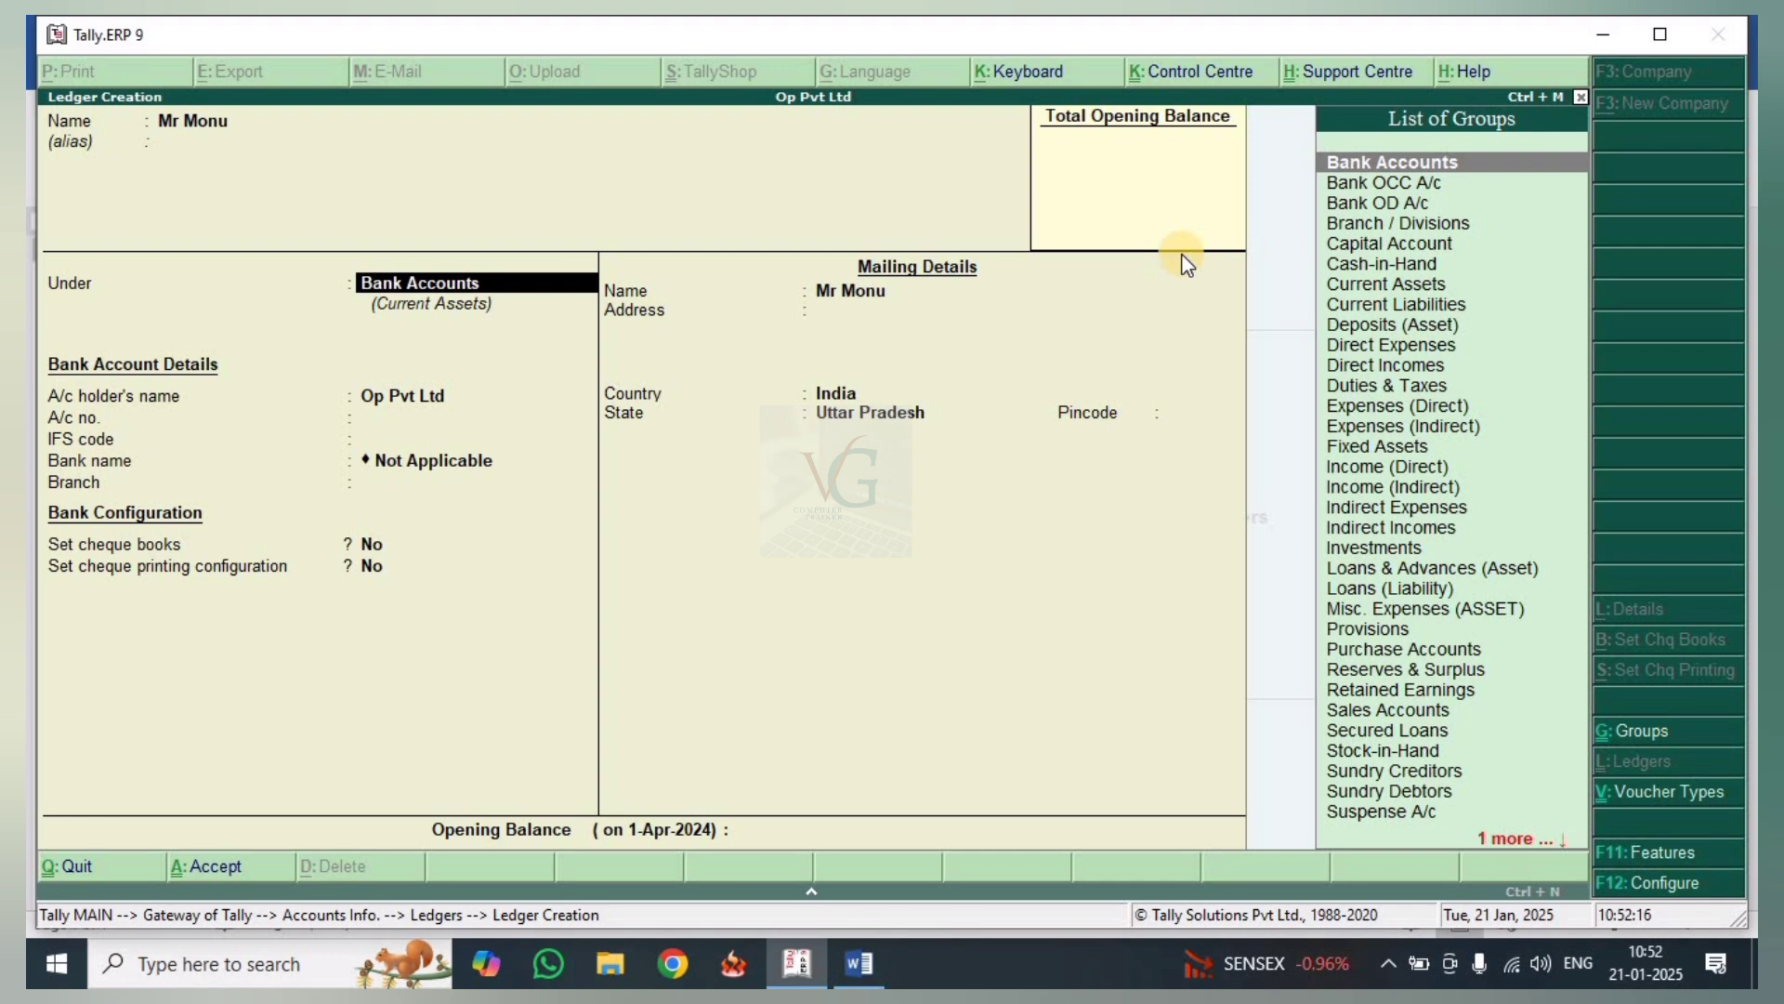
Place the ledger under Sundry Debtors and save it with the remaining details at their defaults.
text(S)
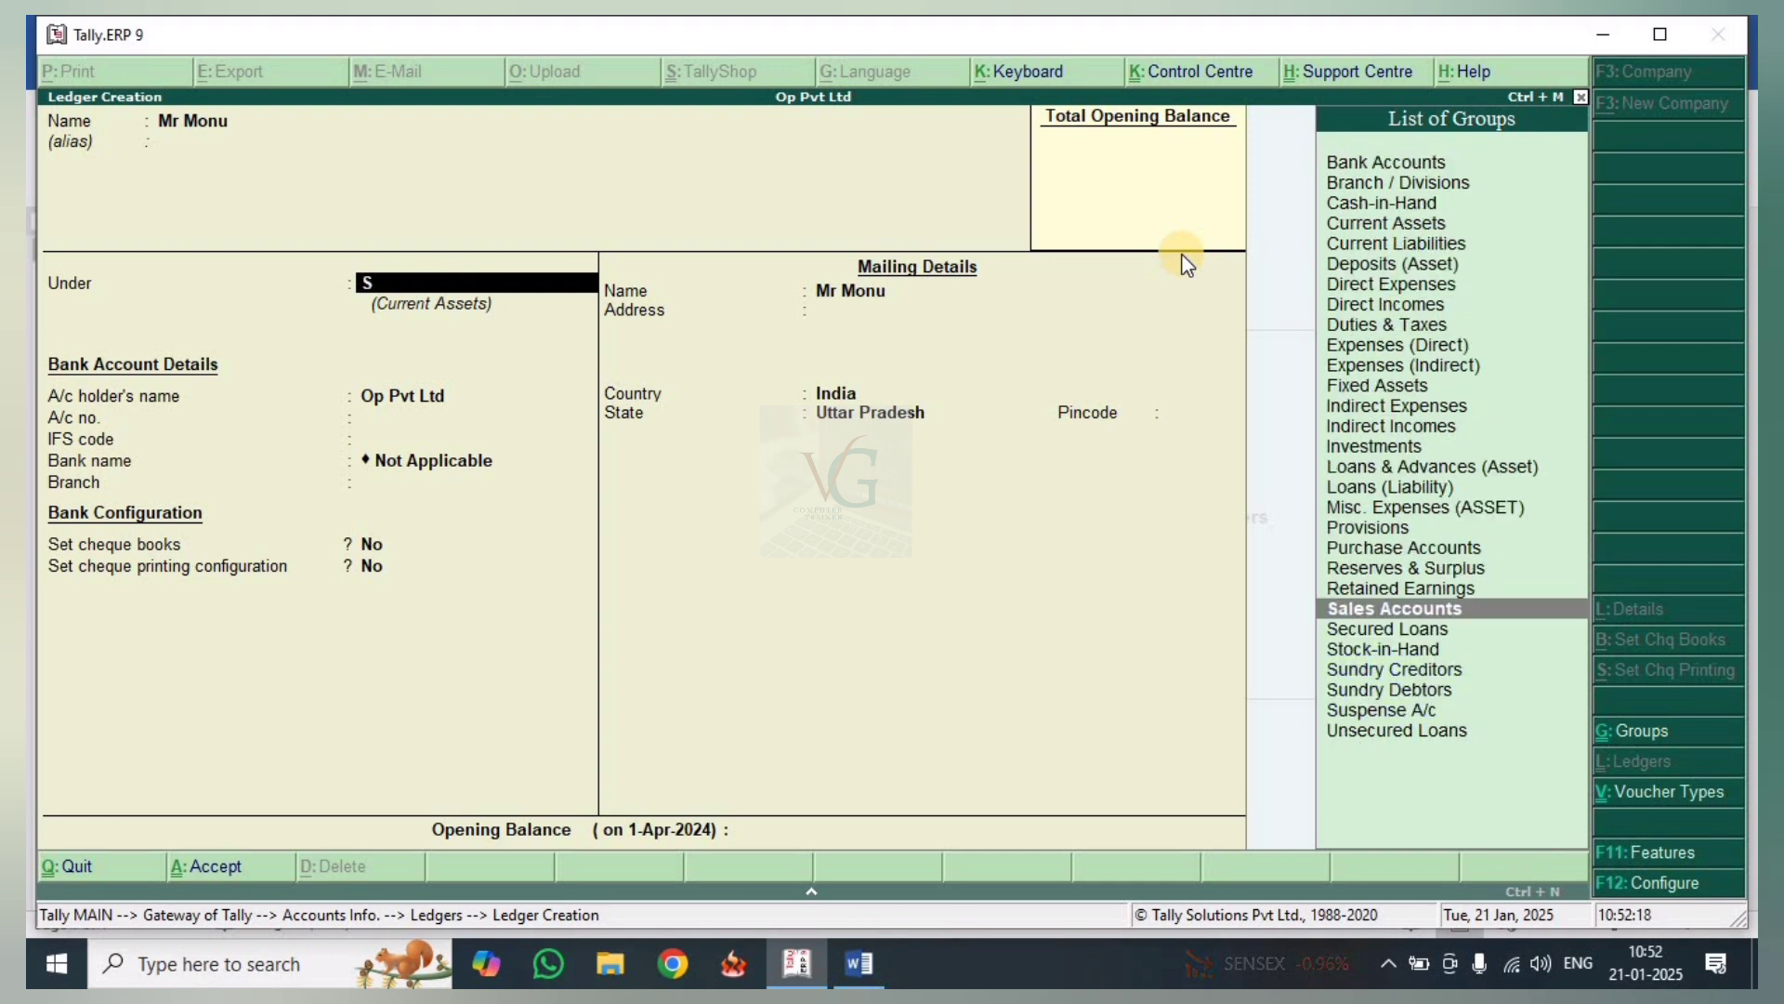
key(Down)
key(Down)
key(Down)
key(Down)
key(Return)
key(Return)
key(Return)
key(Return)
key(Return)
key(Return)
key(Return)
key(Return)
key(Return)
key(Return)
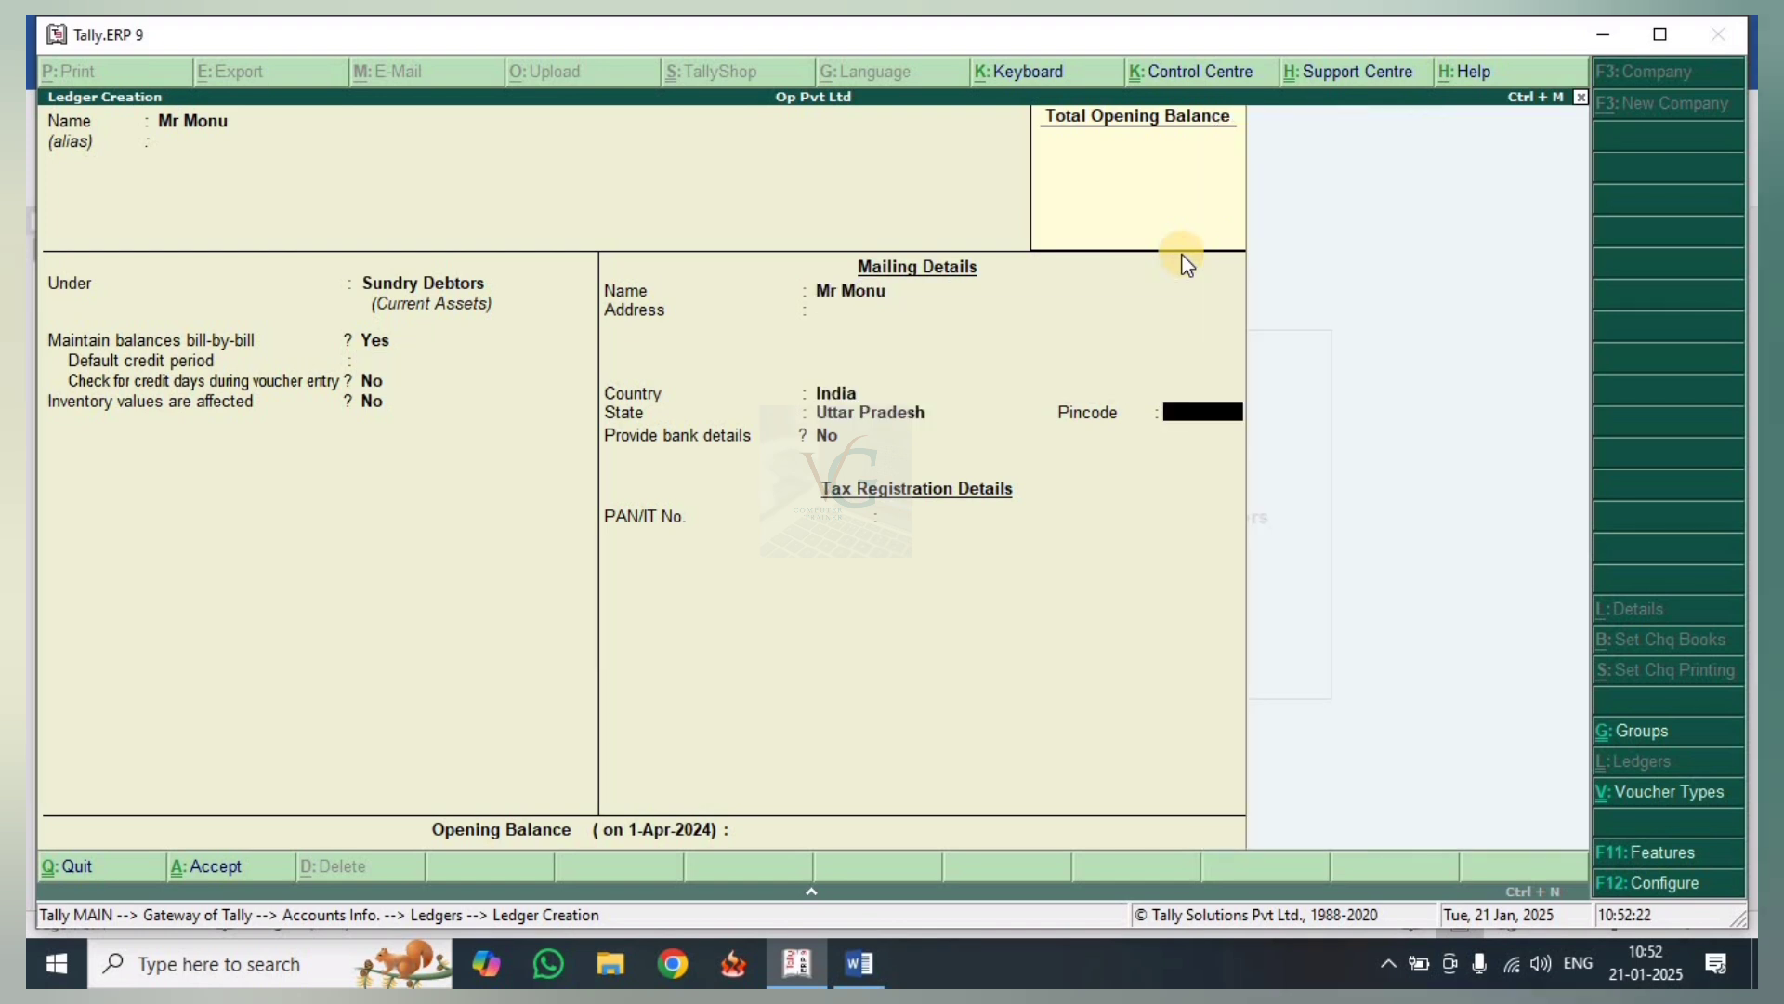
key(Return)
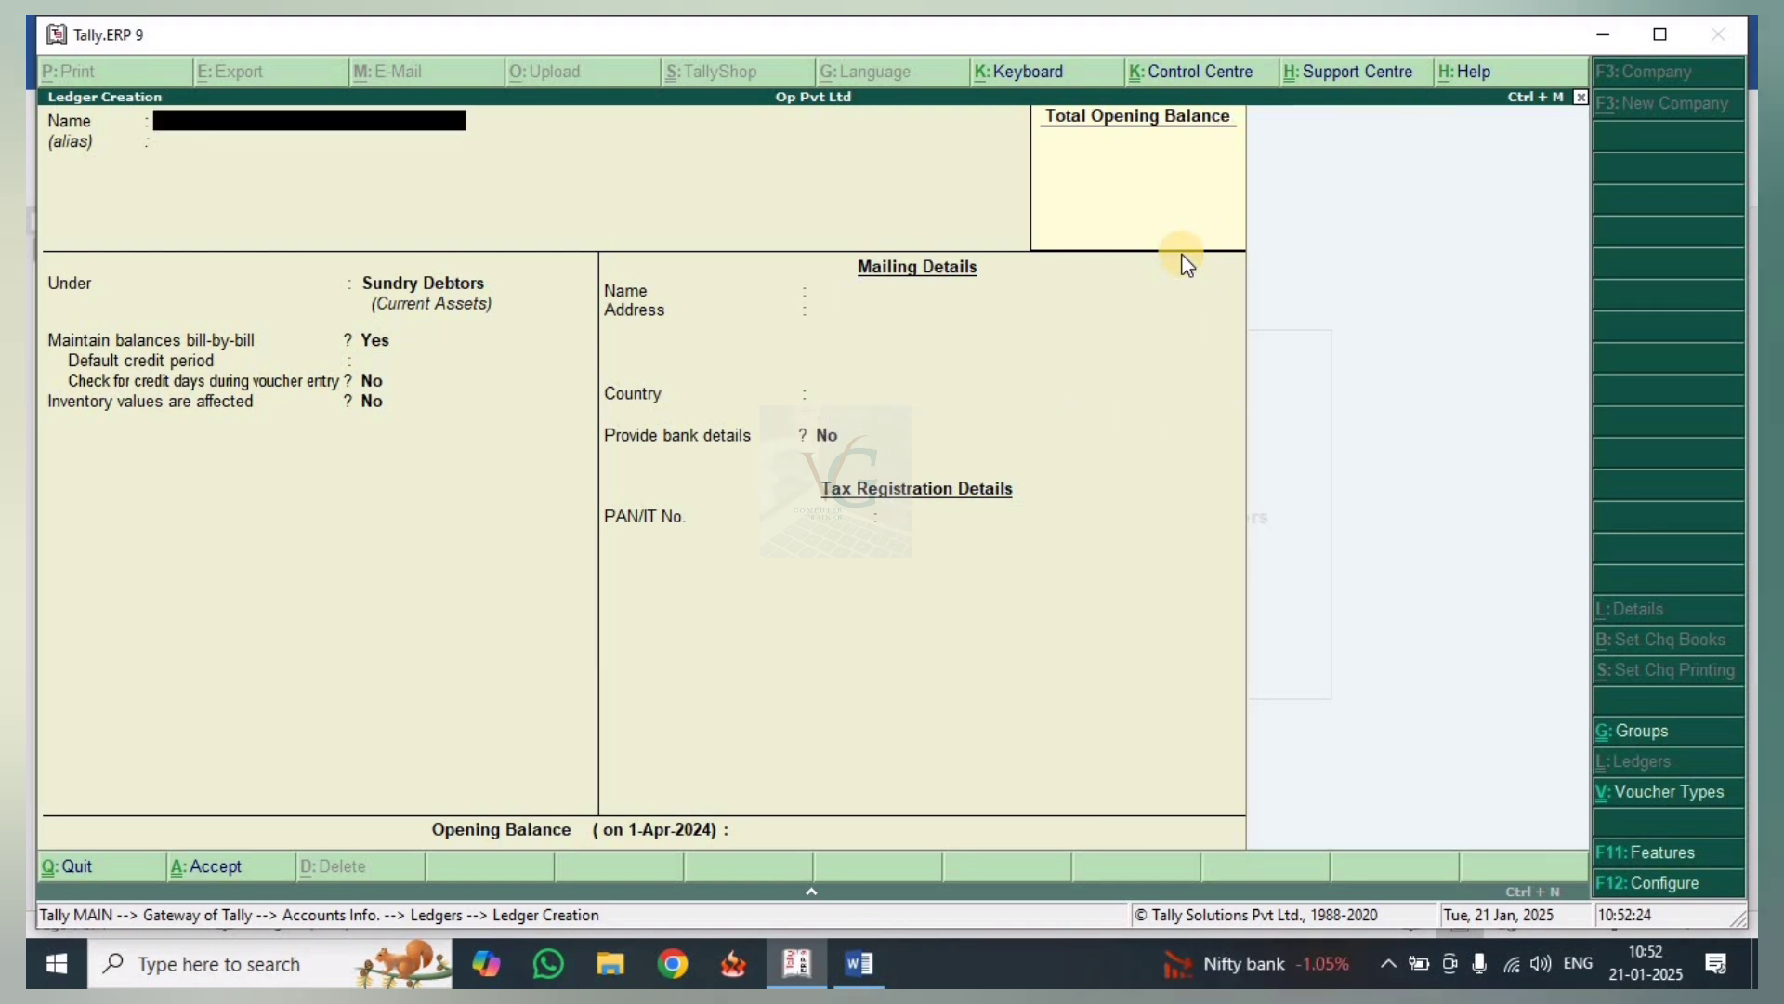
Enter the second party's name for another ledger and place it under Sundry Creditors.
text(Mr Raj)
key(Return)
key(Return)
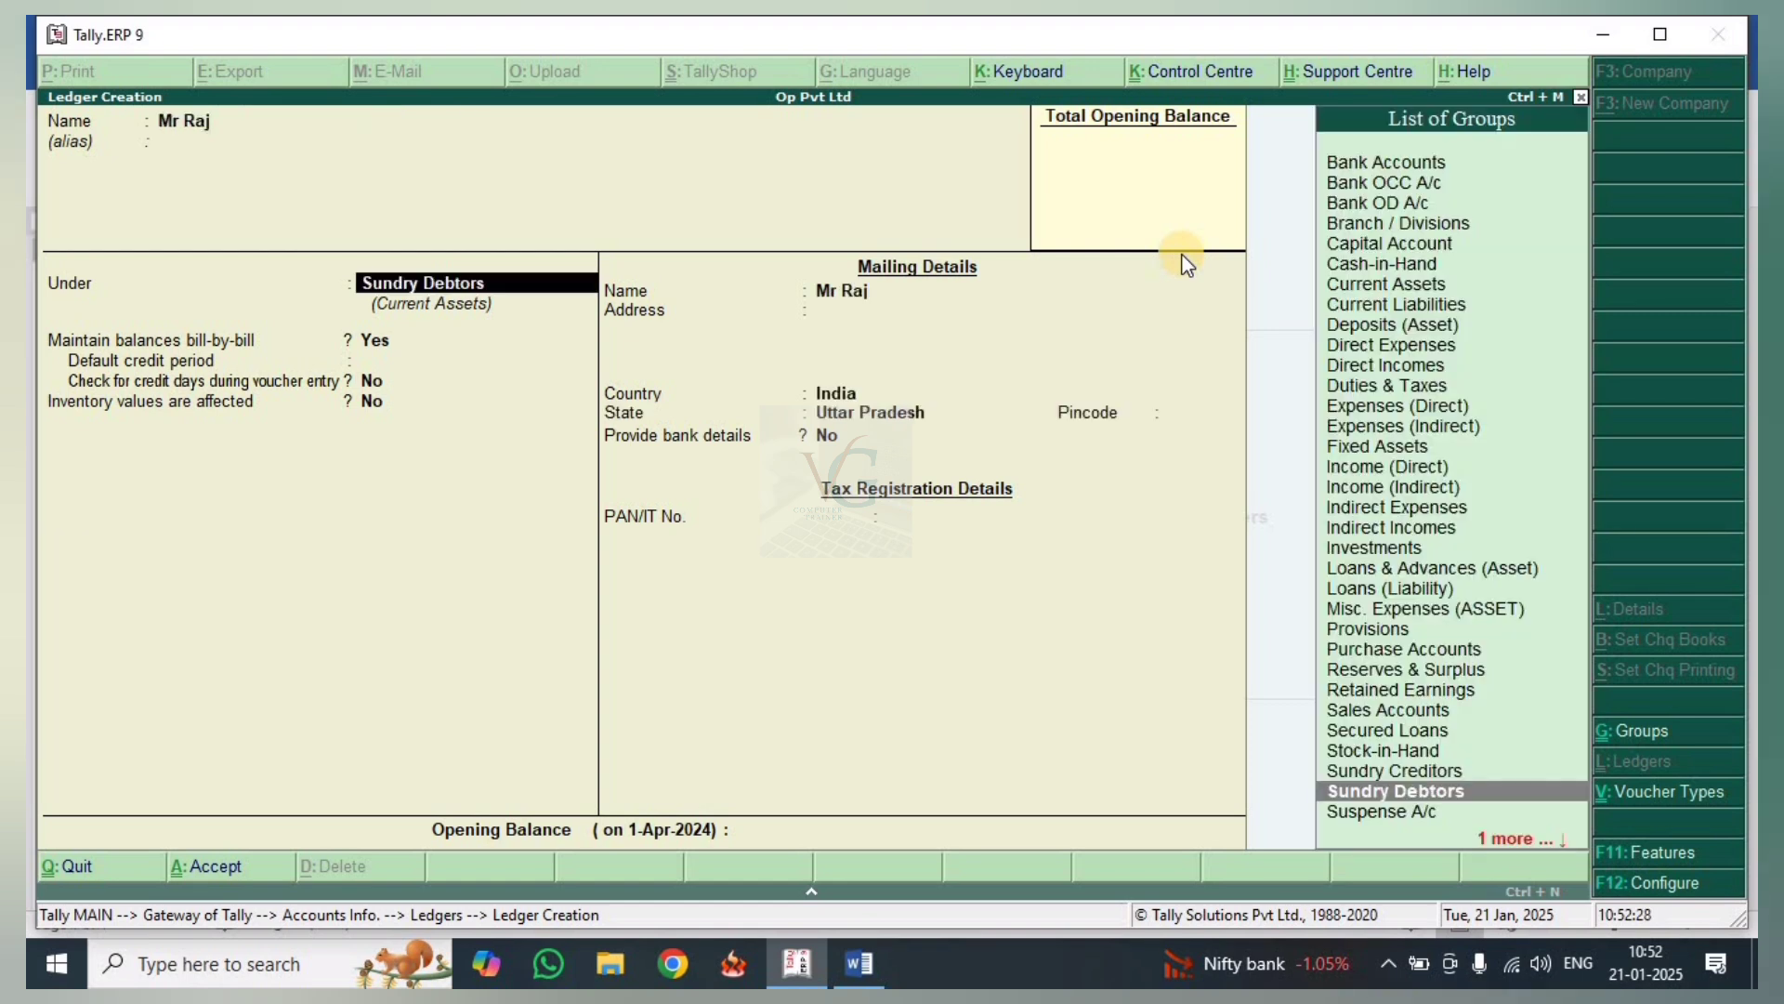
text(S)
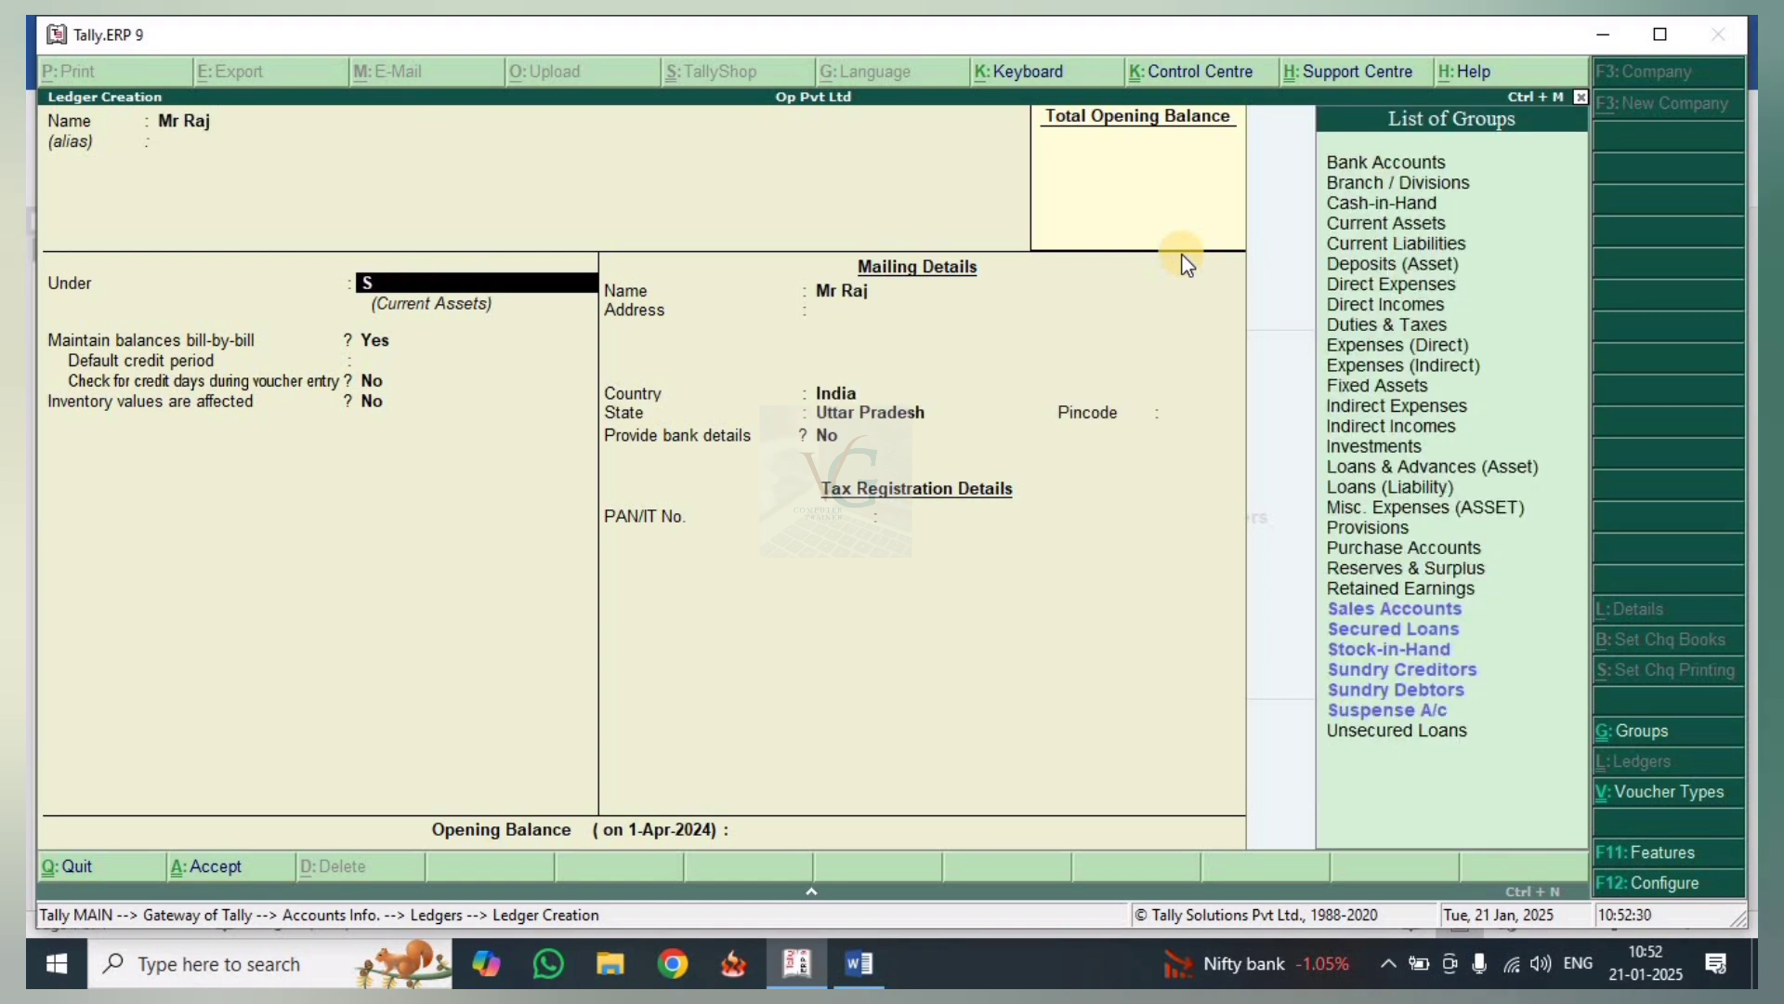
key(Down)
key(Down)
key(Down)
key(Down)
key(Return)
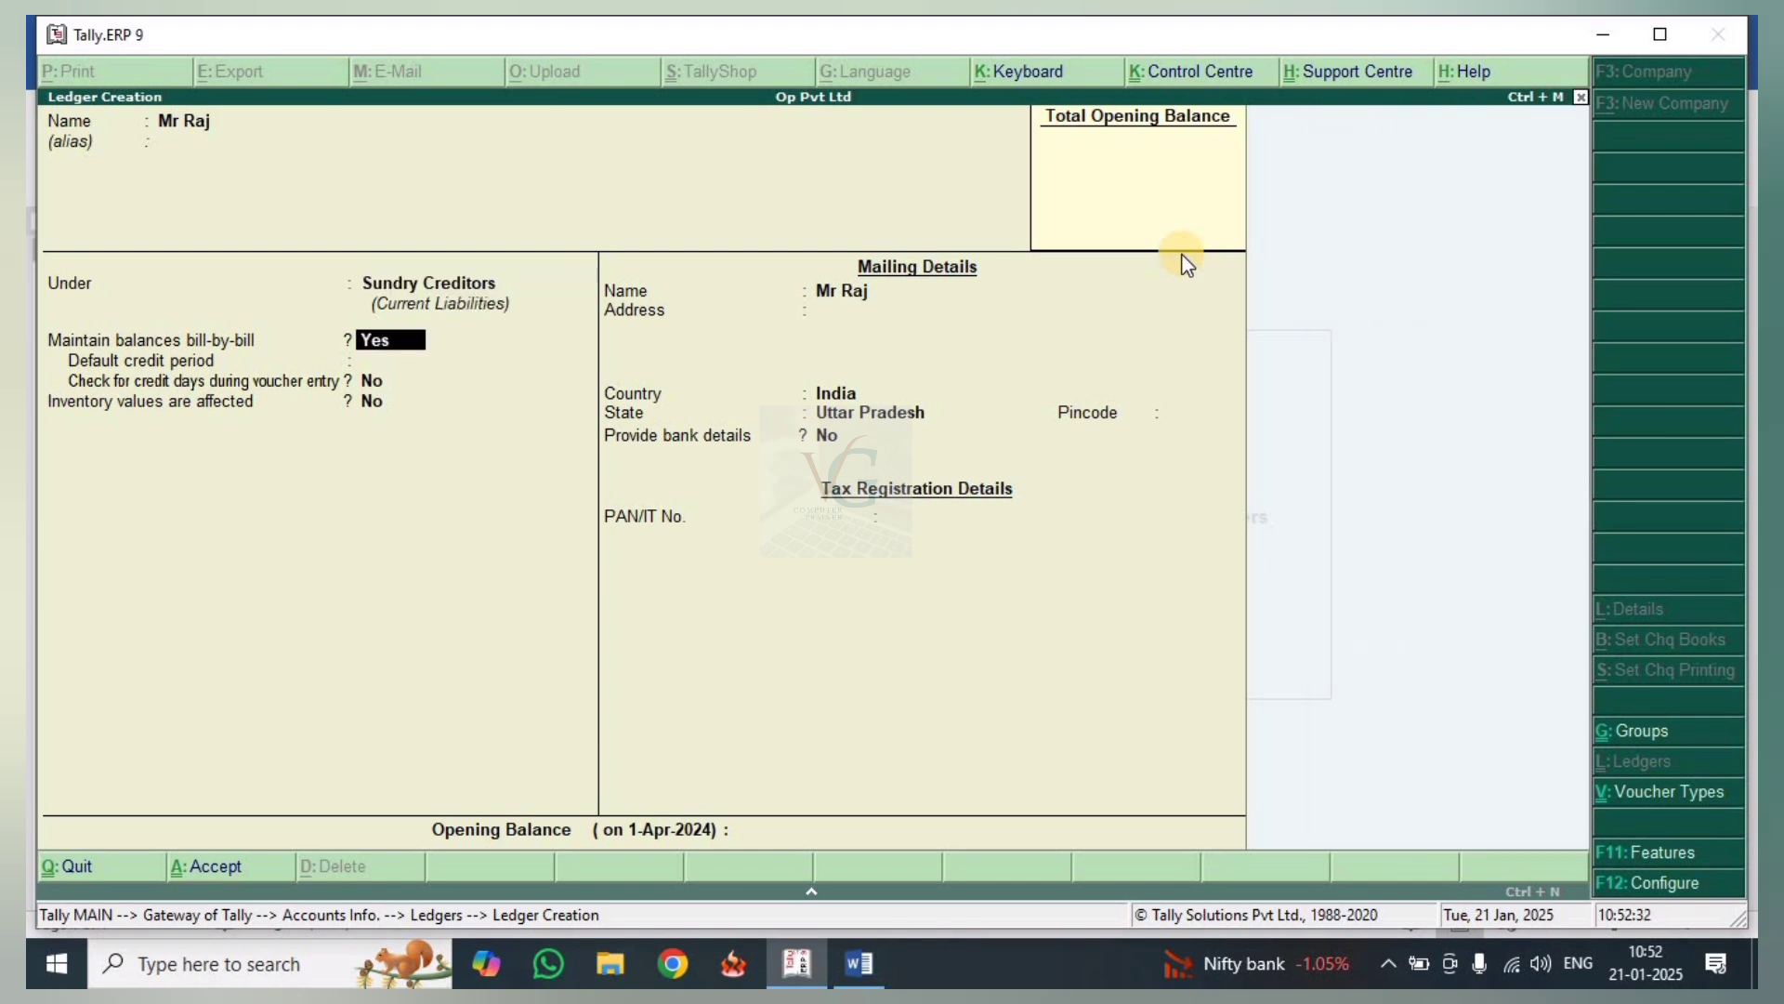
Save the Sundry Creditors ledger with default details, and leave ledger creation for the Gateway of Tally.
key(Return)
key(Return)
key(Return)
key(Return)
key(Return)
key(Return)
key(Return)
key(Return)
key(Return)
key(Return)
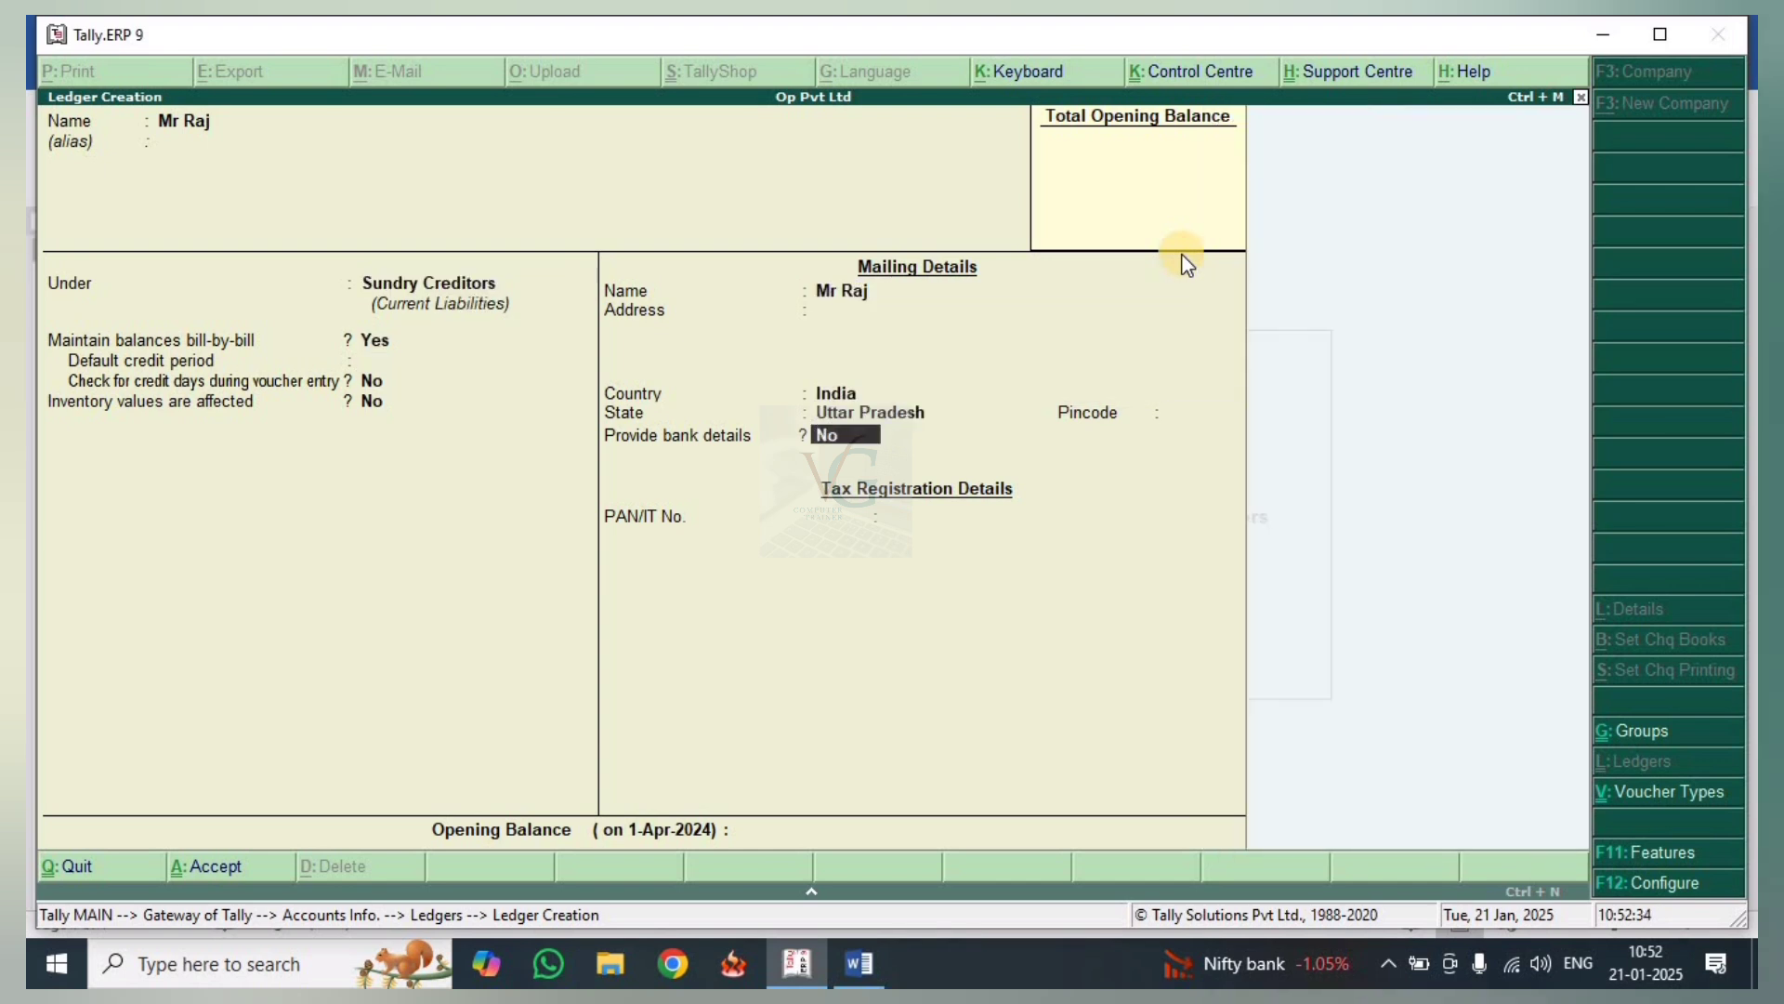
key(Return)
key(Return)
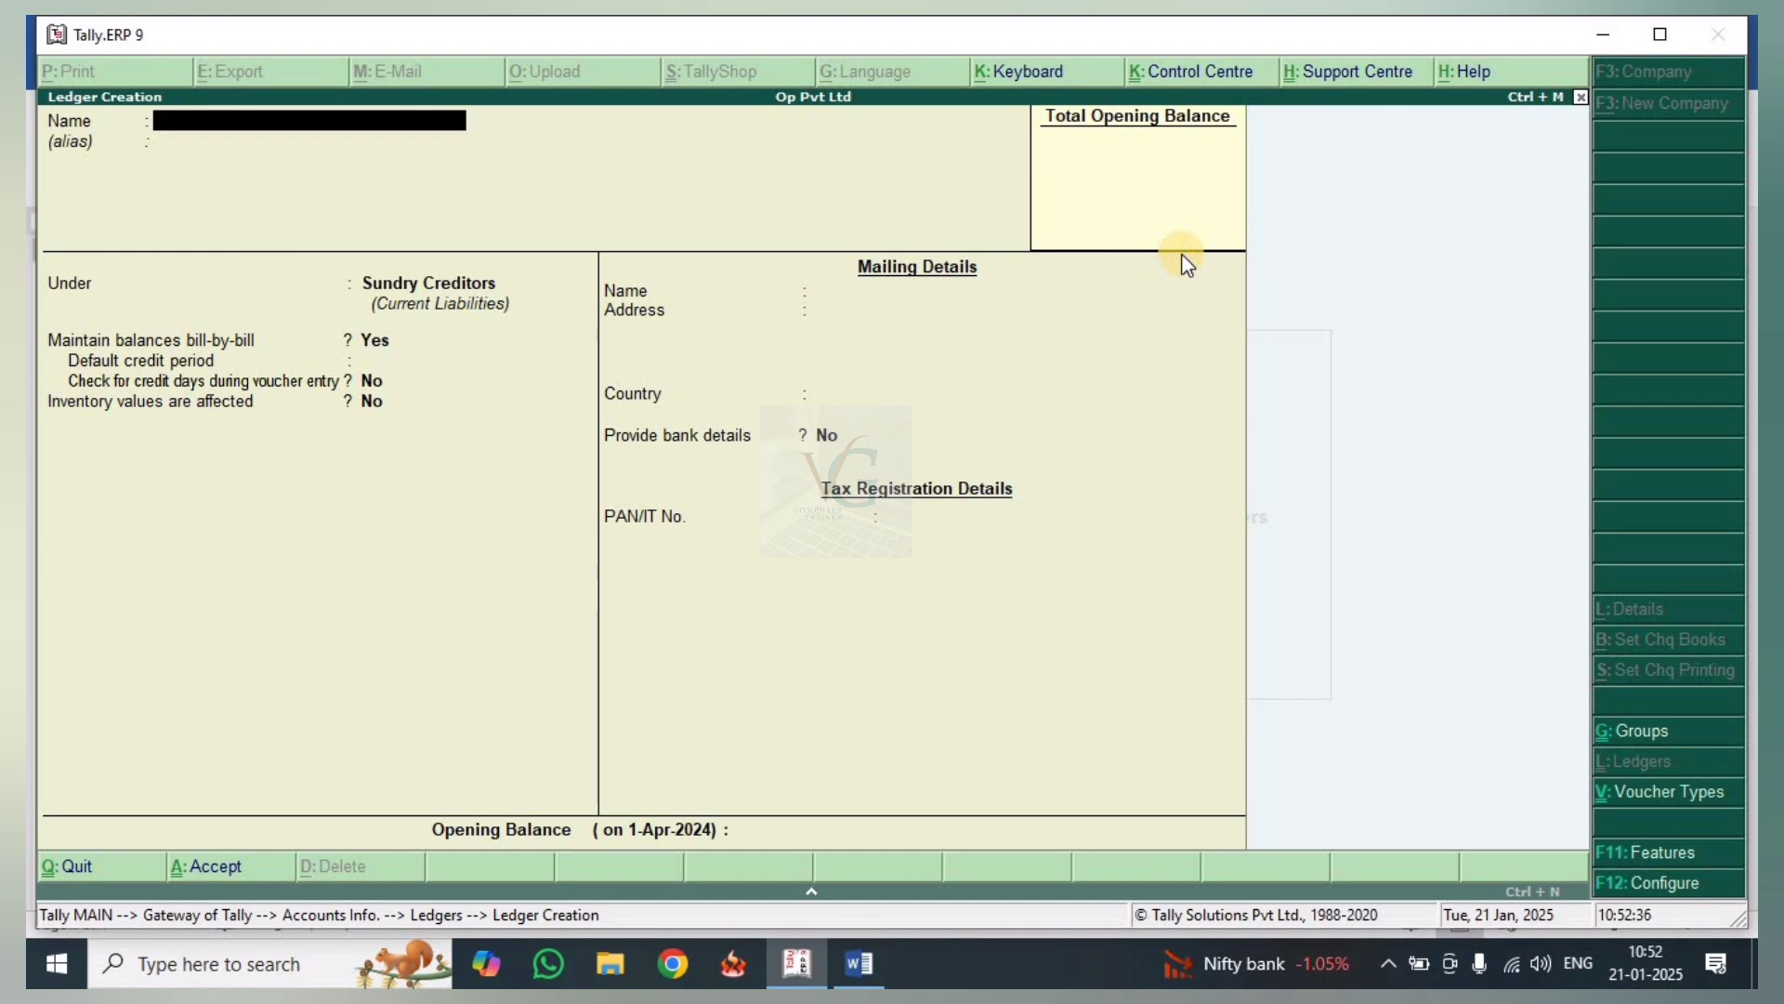
key(Escape)
key(Return)
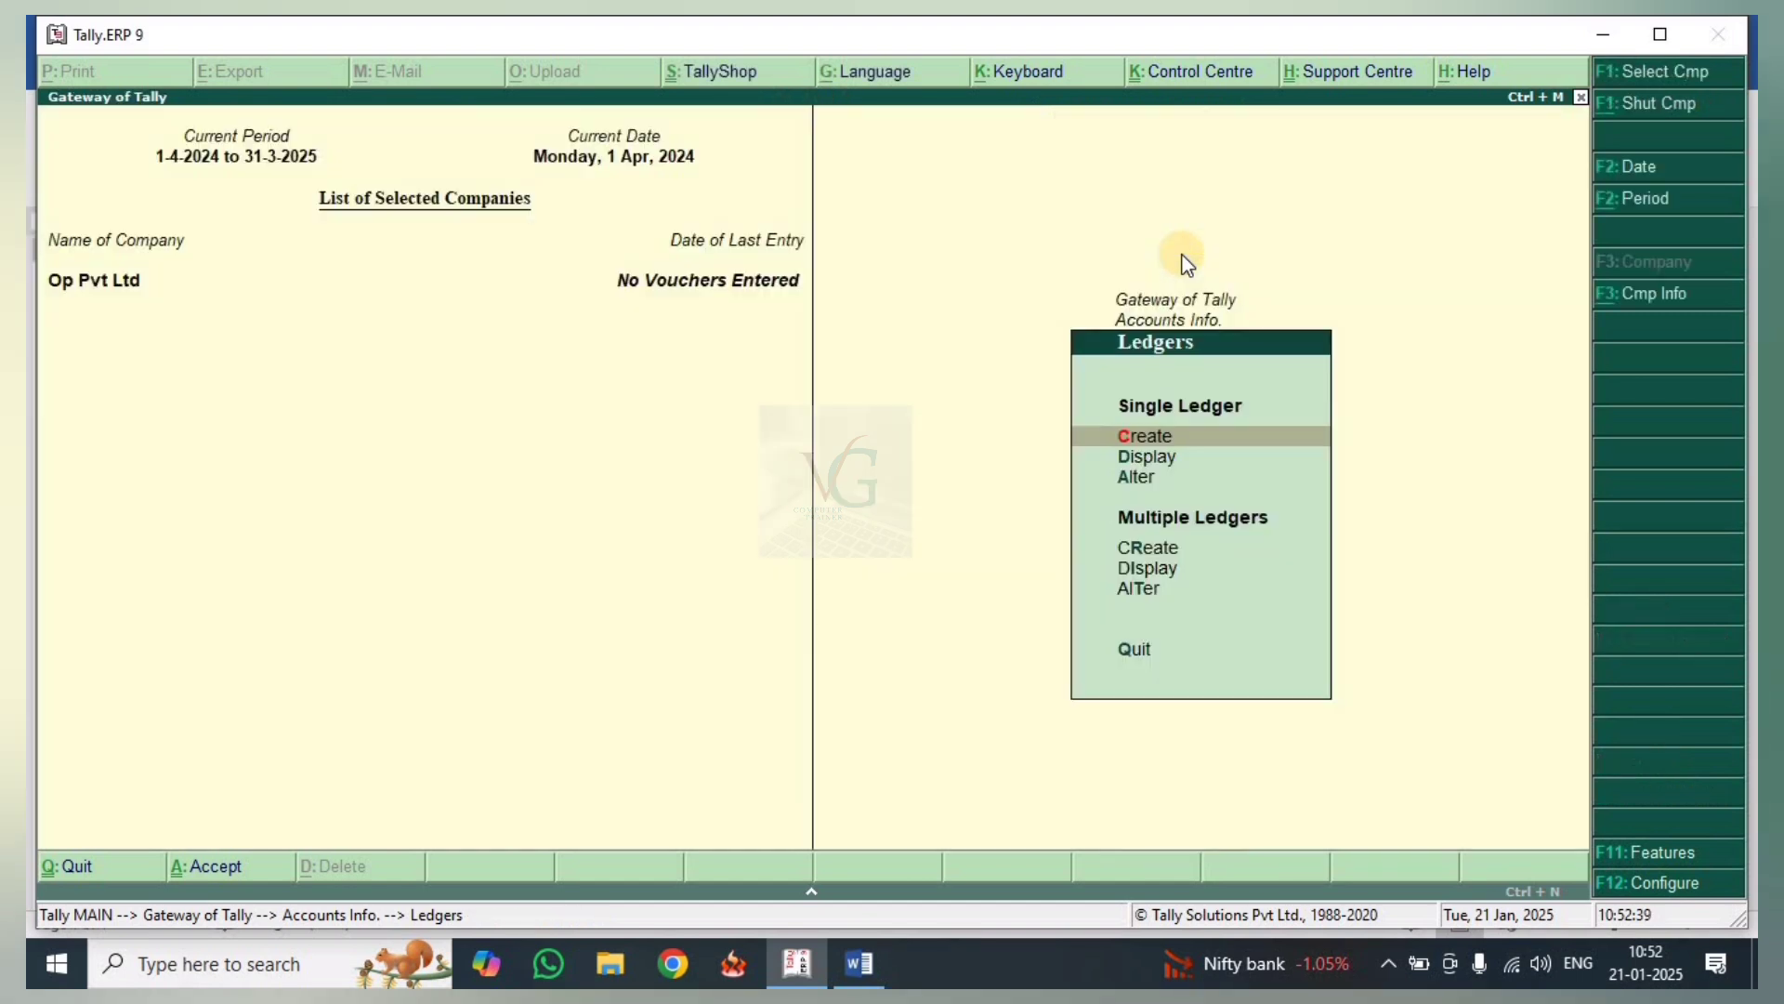
key(Escape)
key(Escape)
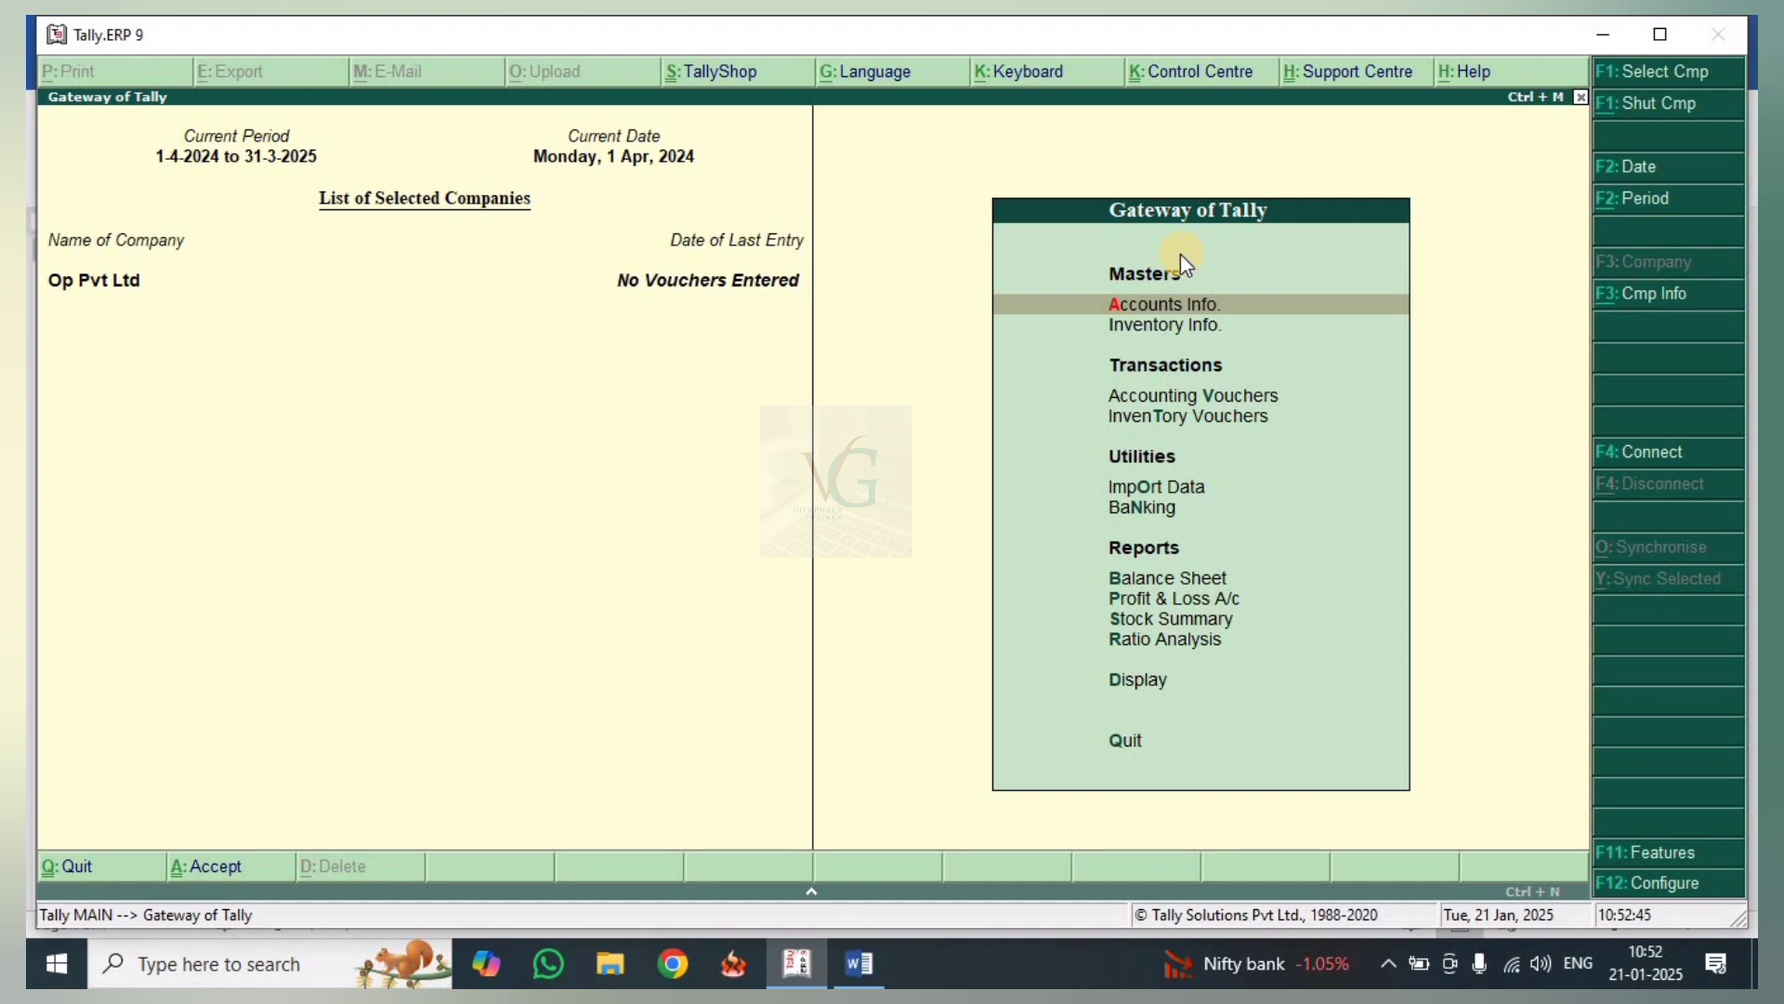
Open a receipt voucher in Accounting Vouchers and choose Cash as its account.
key(Down)
key(Down)
key(Return)
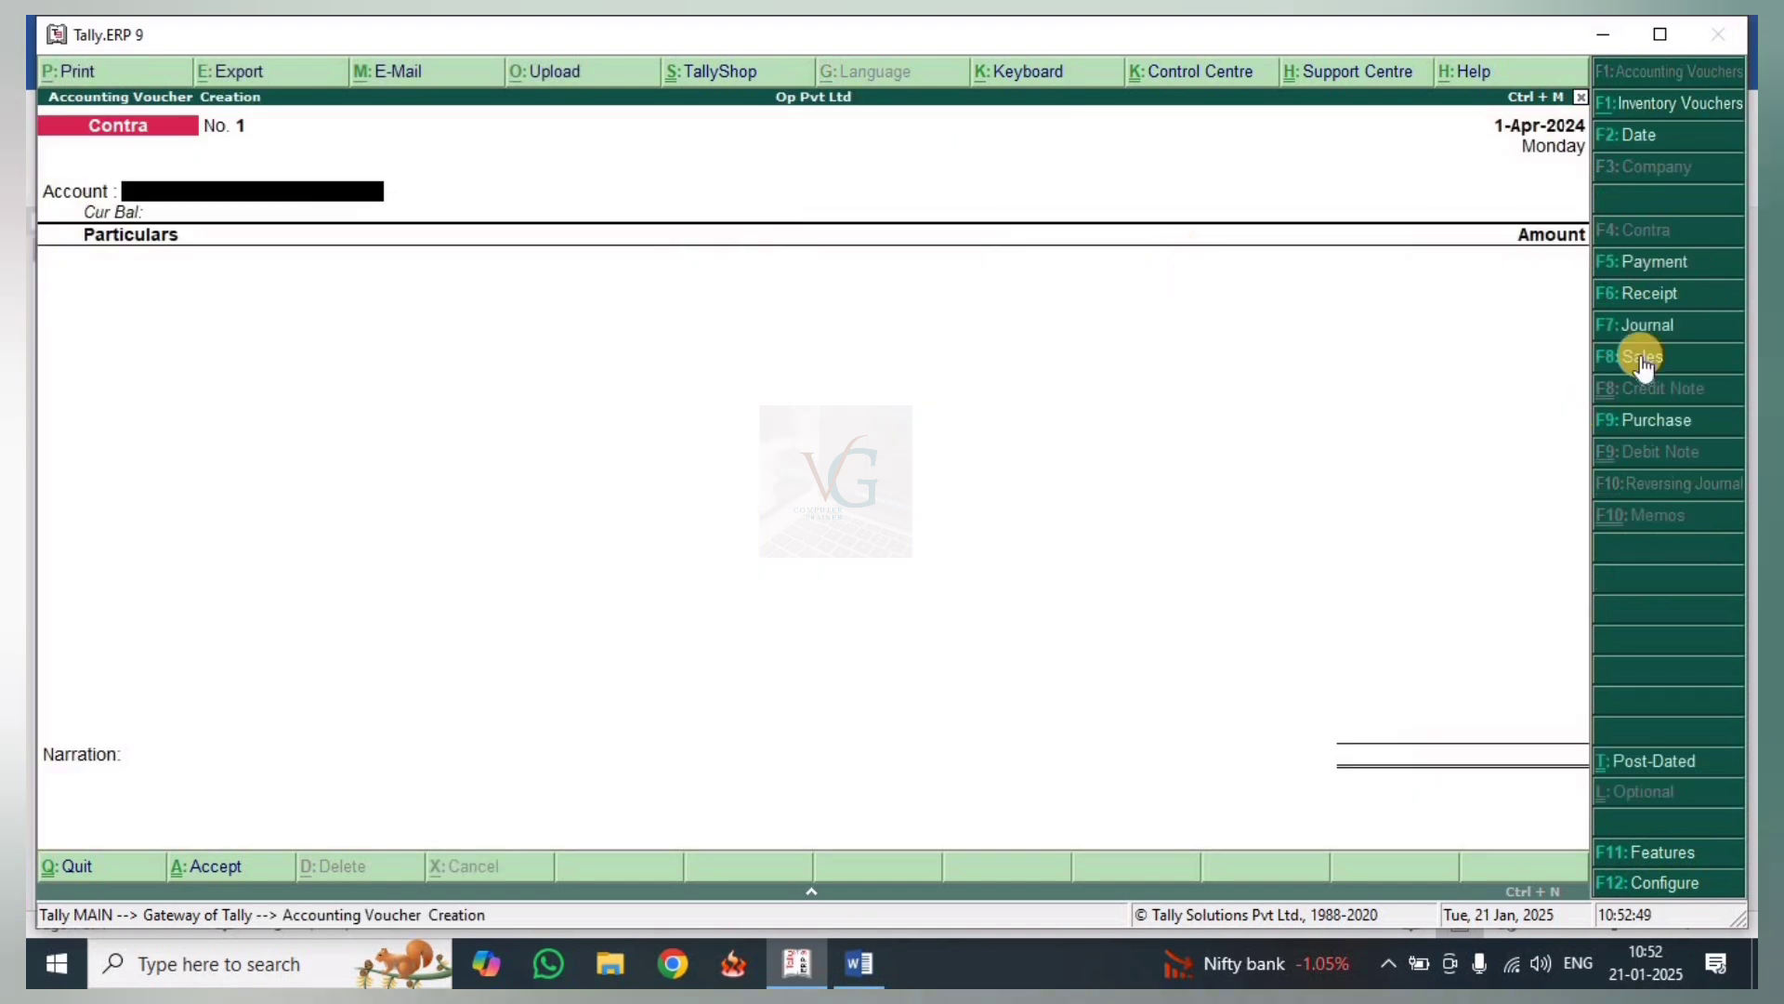
click(1609, 299)
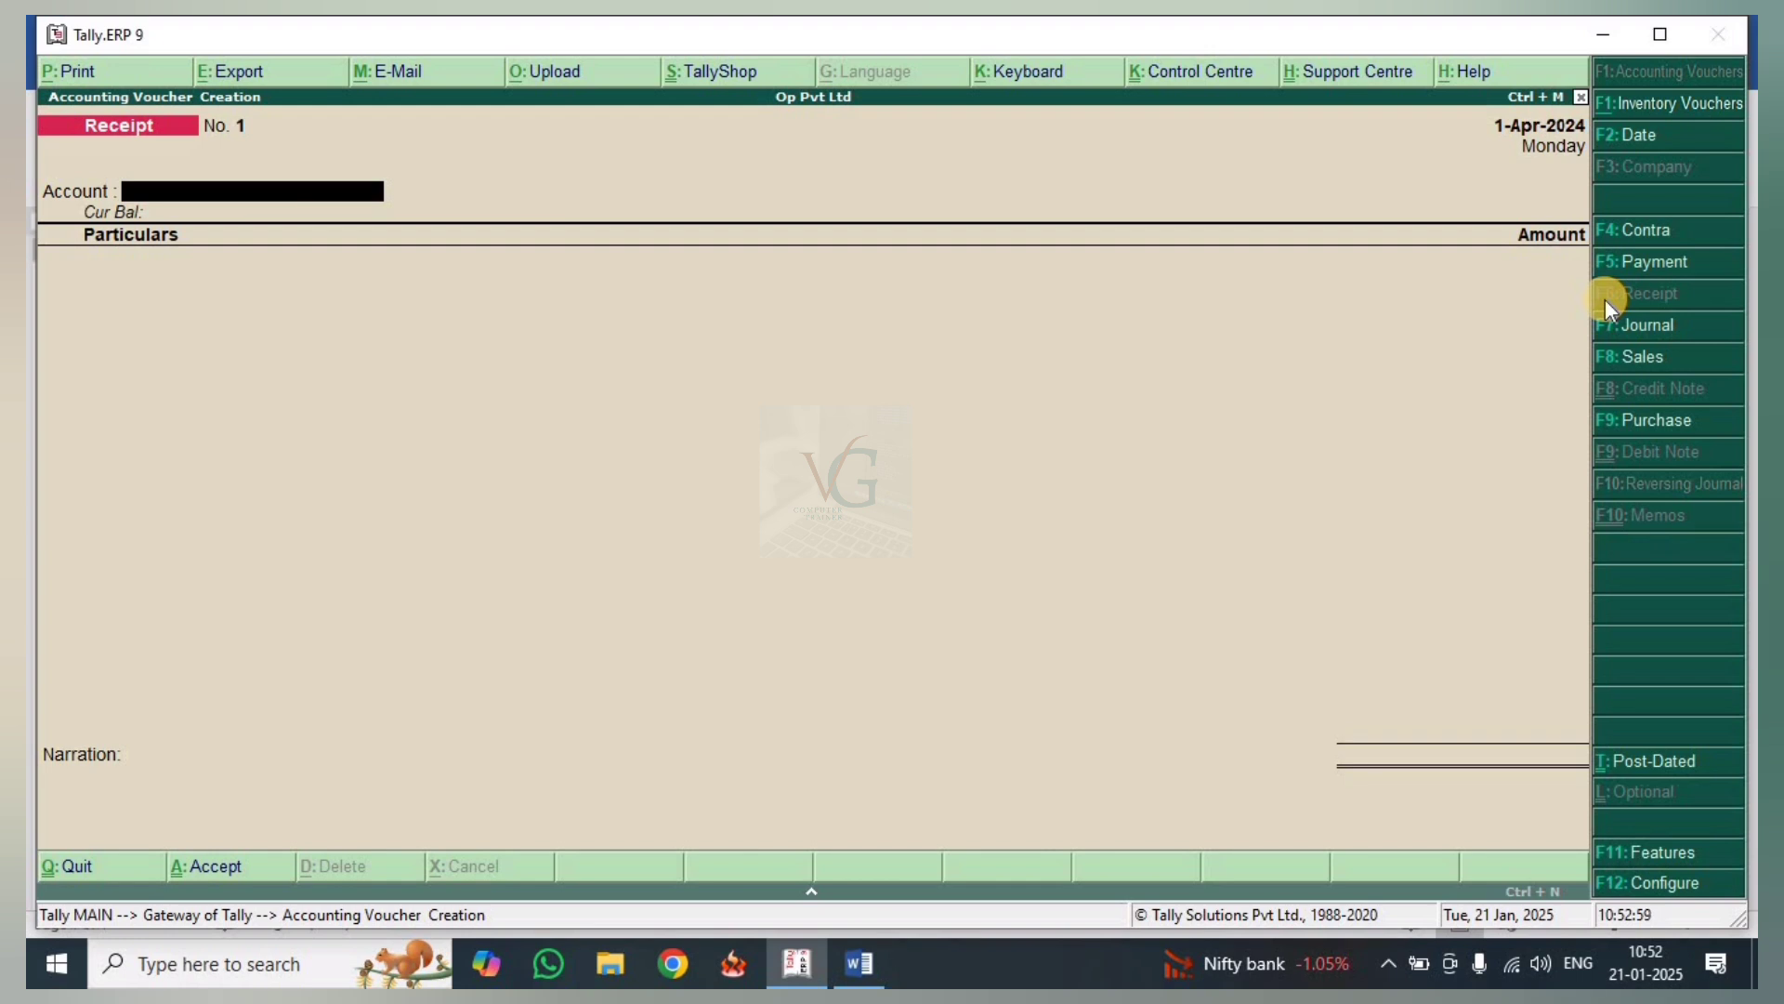
click(1604, 299)
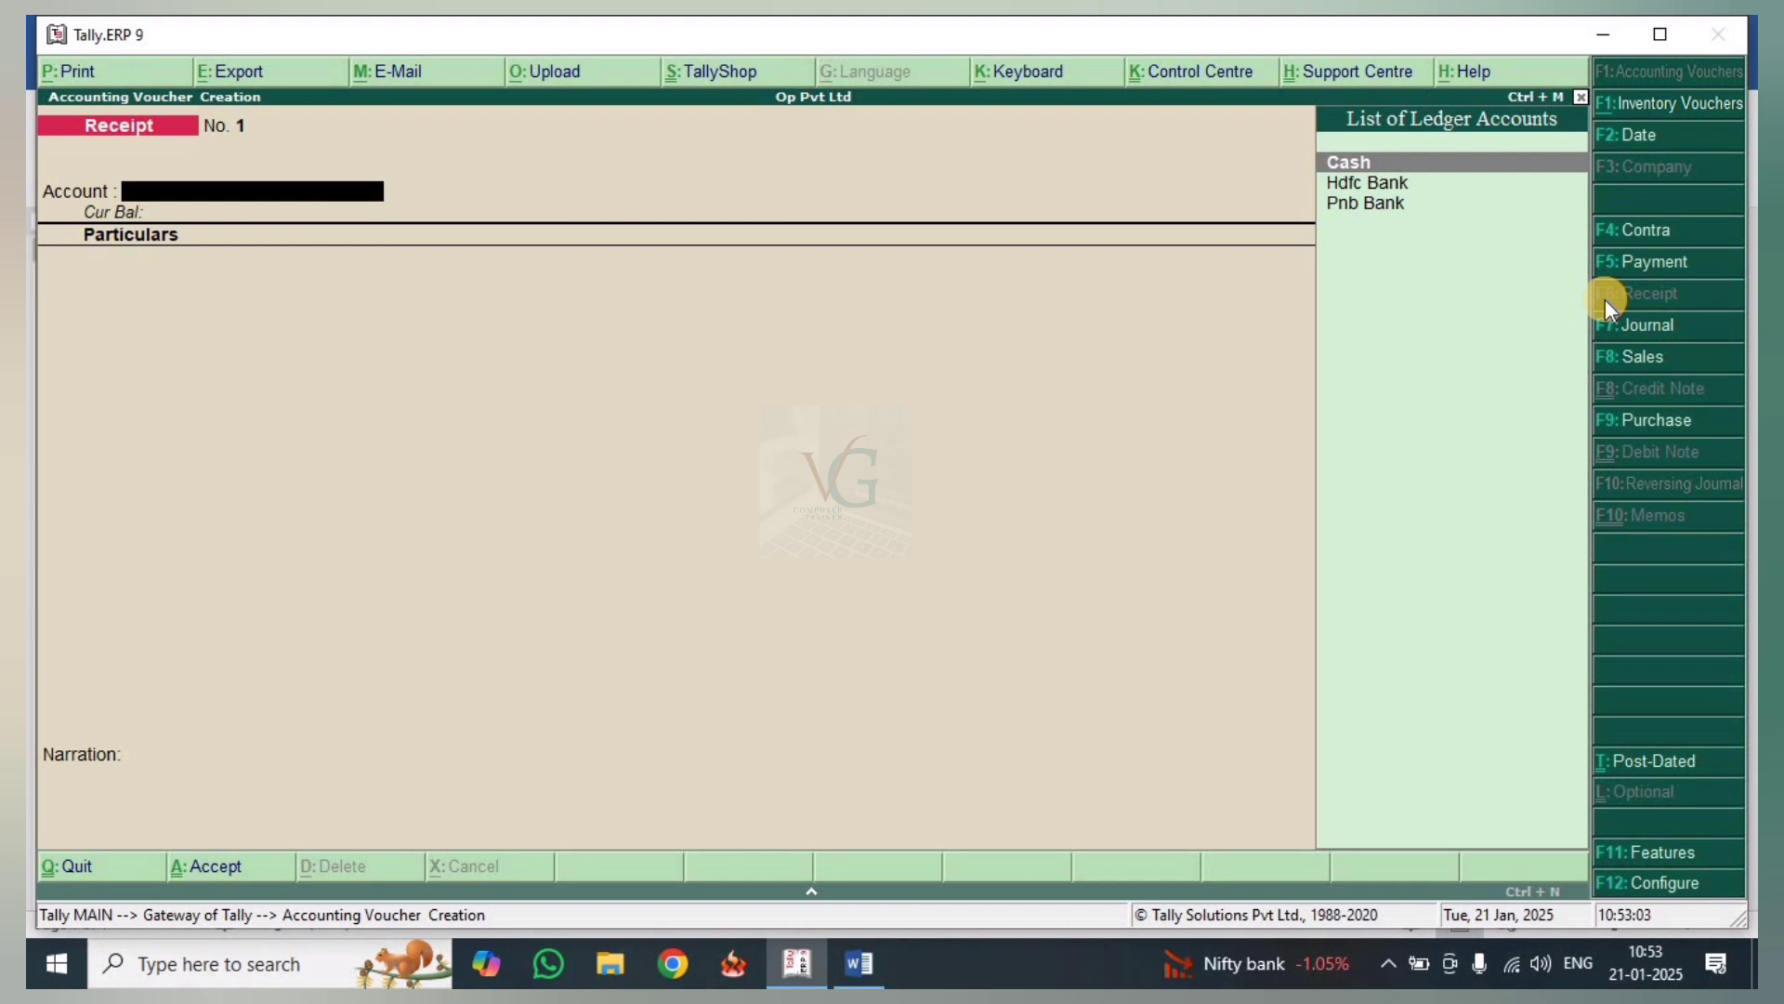
key(Return)
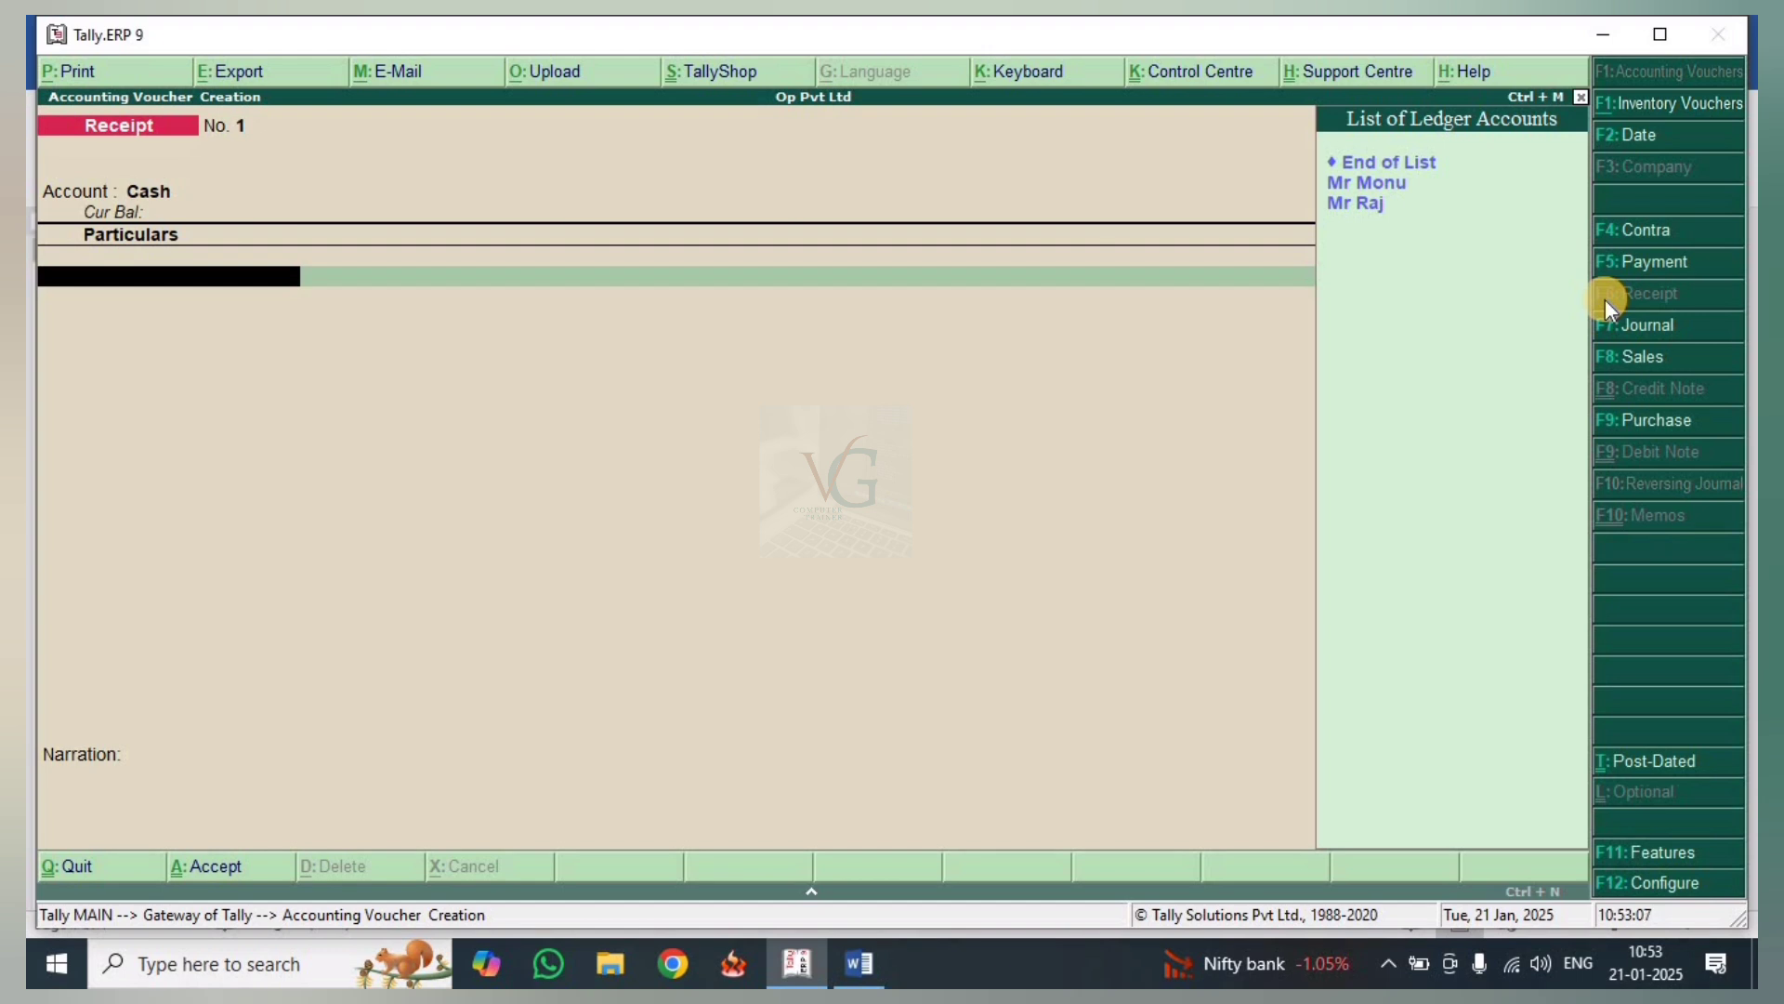
Add the Sundry Debtors party to the receipt's particulars with an amount of 100000.
key(Down)
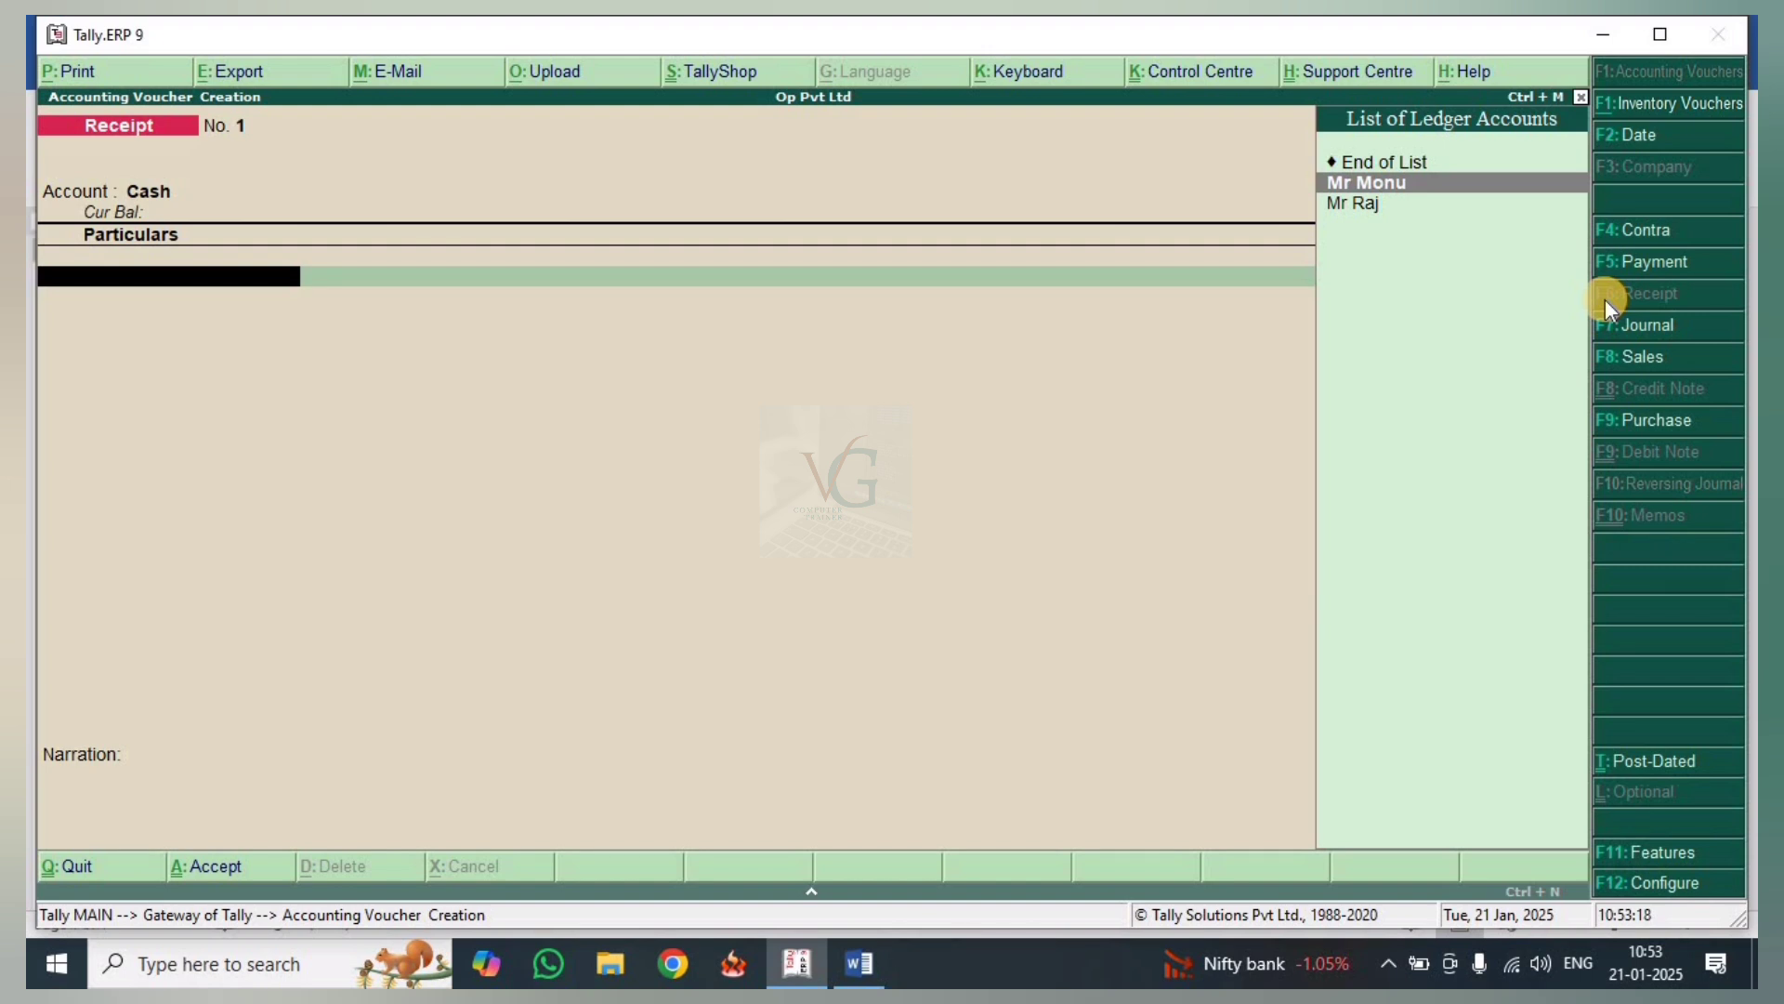
key(Return)
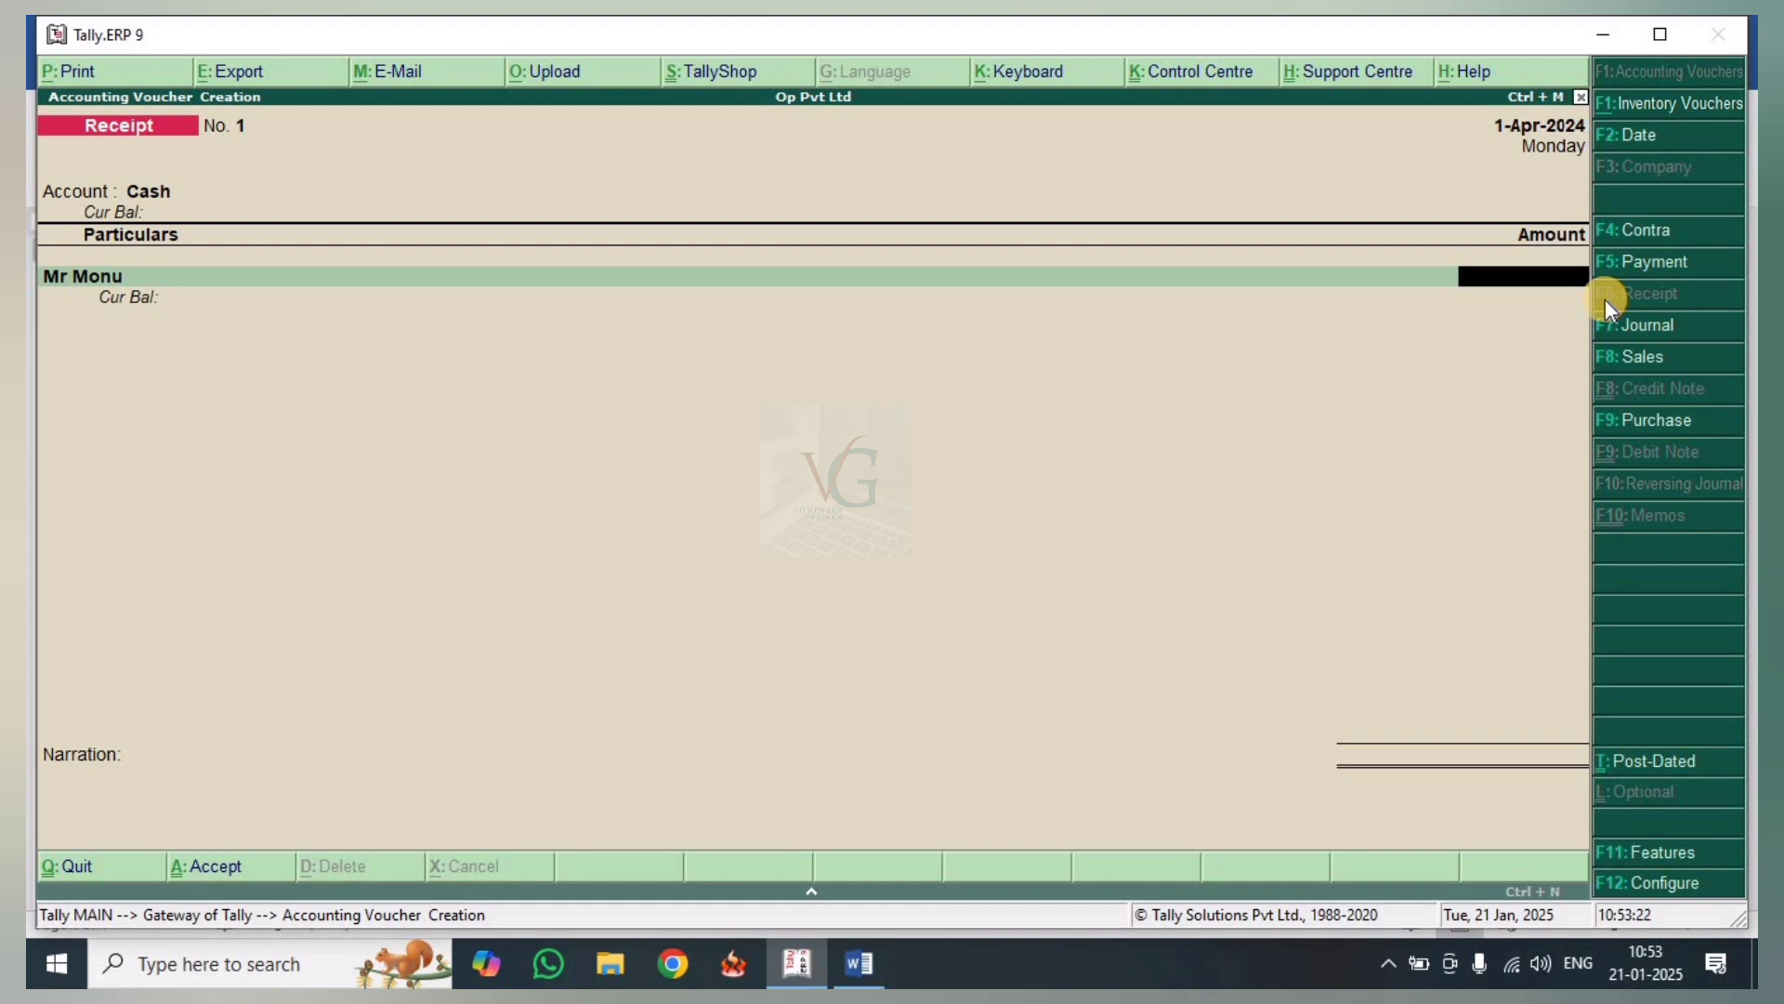
text(100000)
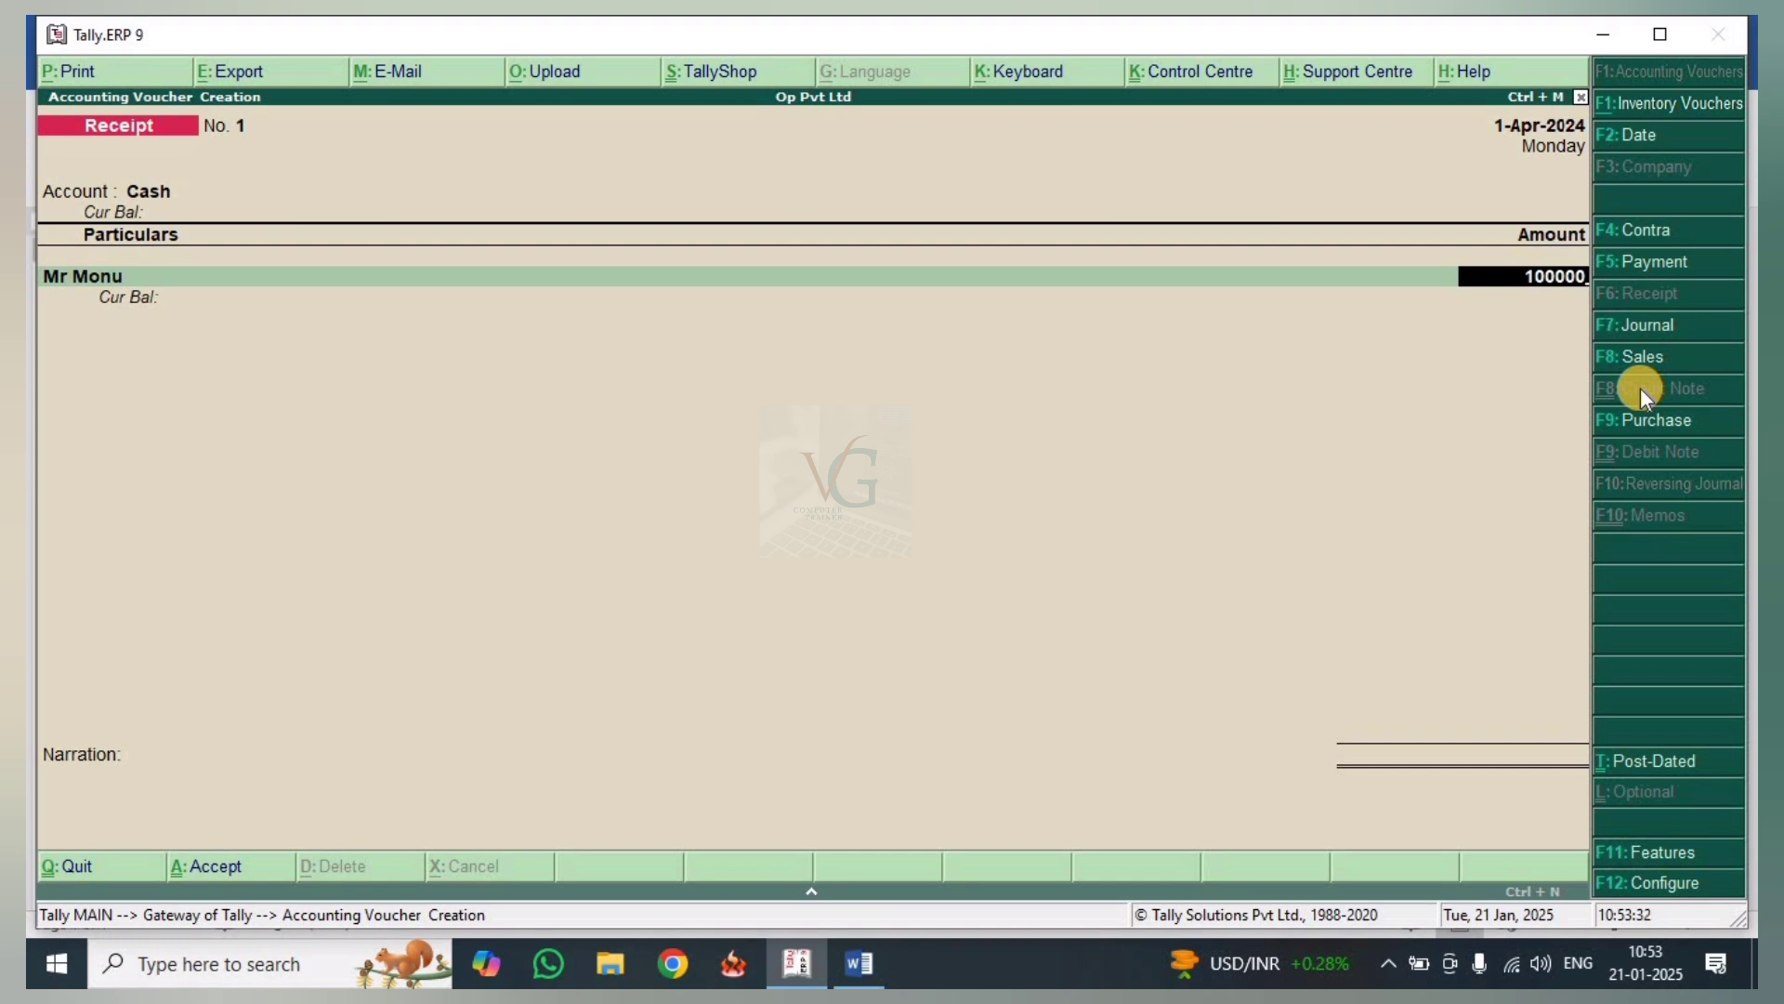
key(Return)
Allocate the full receipt amount to a New Ref named 1 in the bill-wise details.
key(Up)
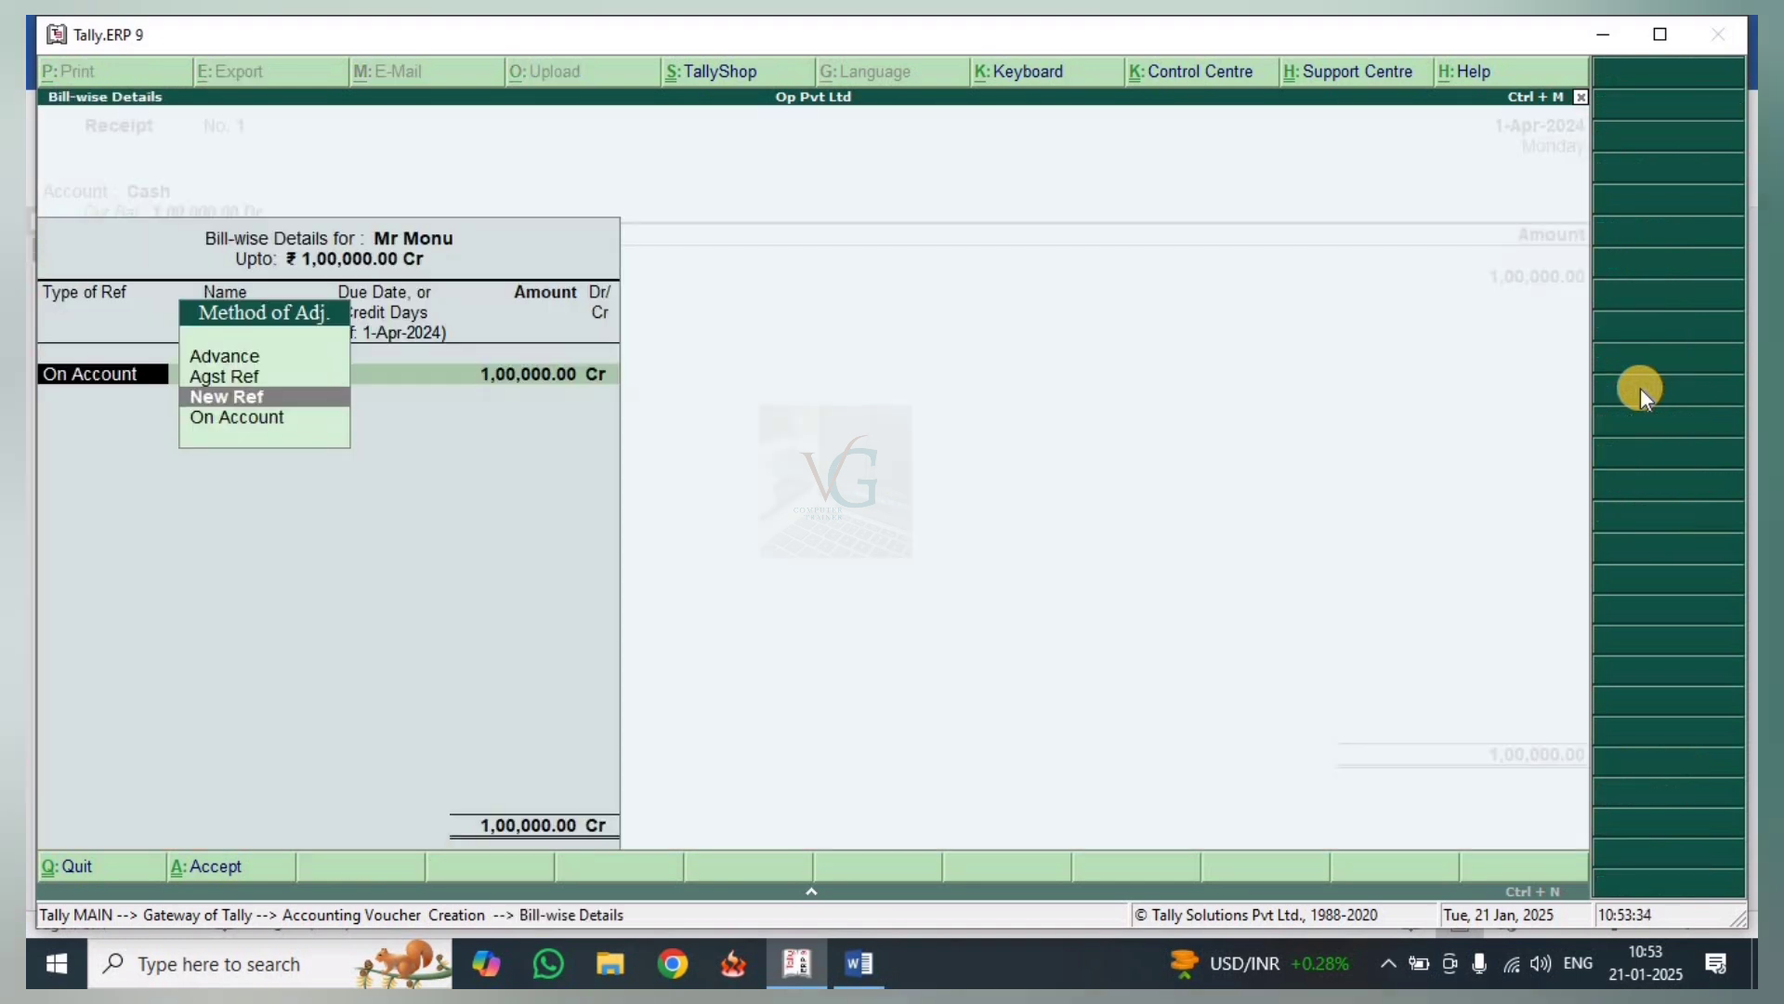
key(Return)
text(1)
key(Return)
key(Return)
key(Return)
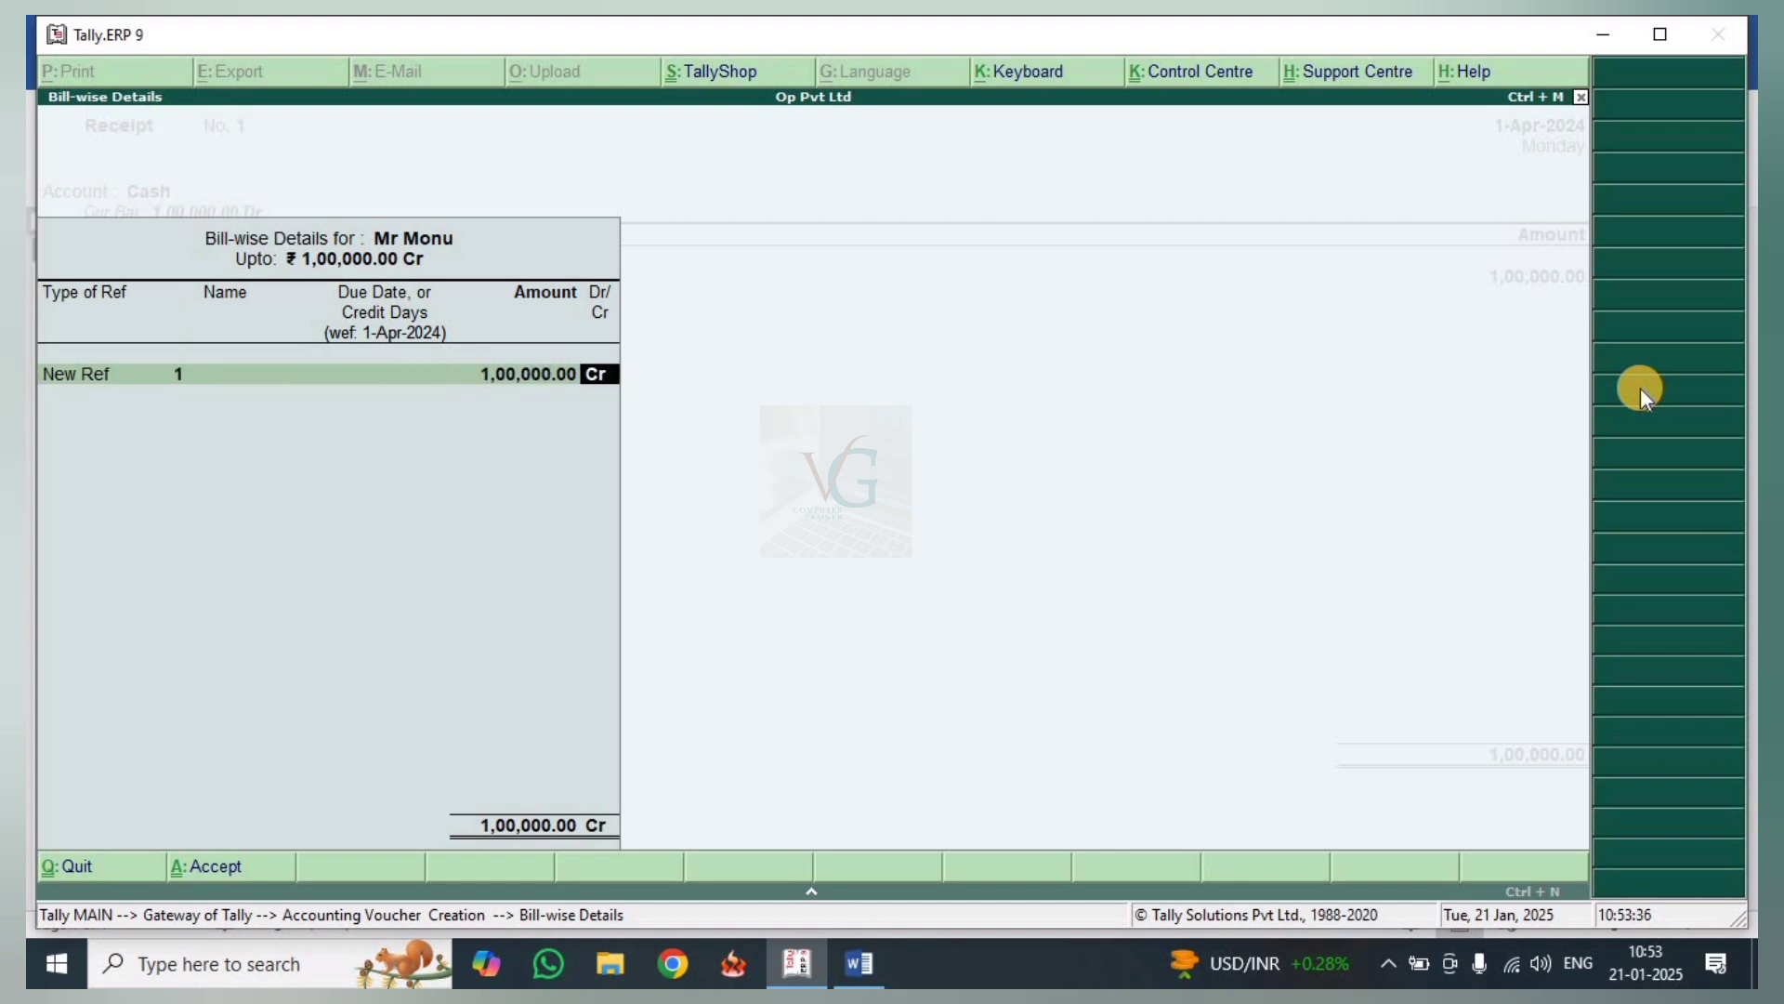
key(Return)
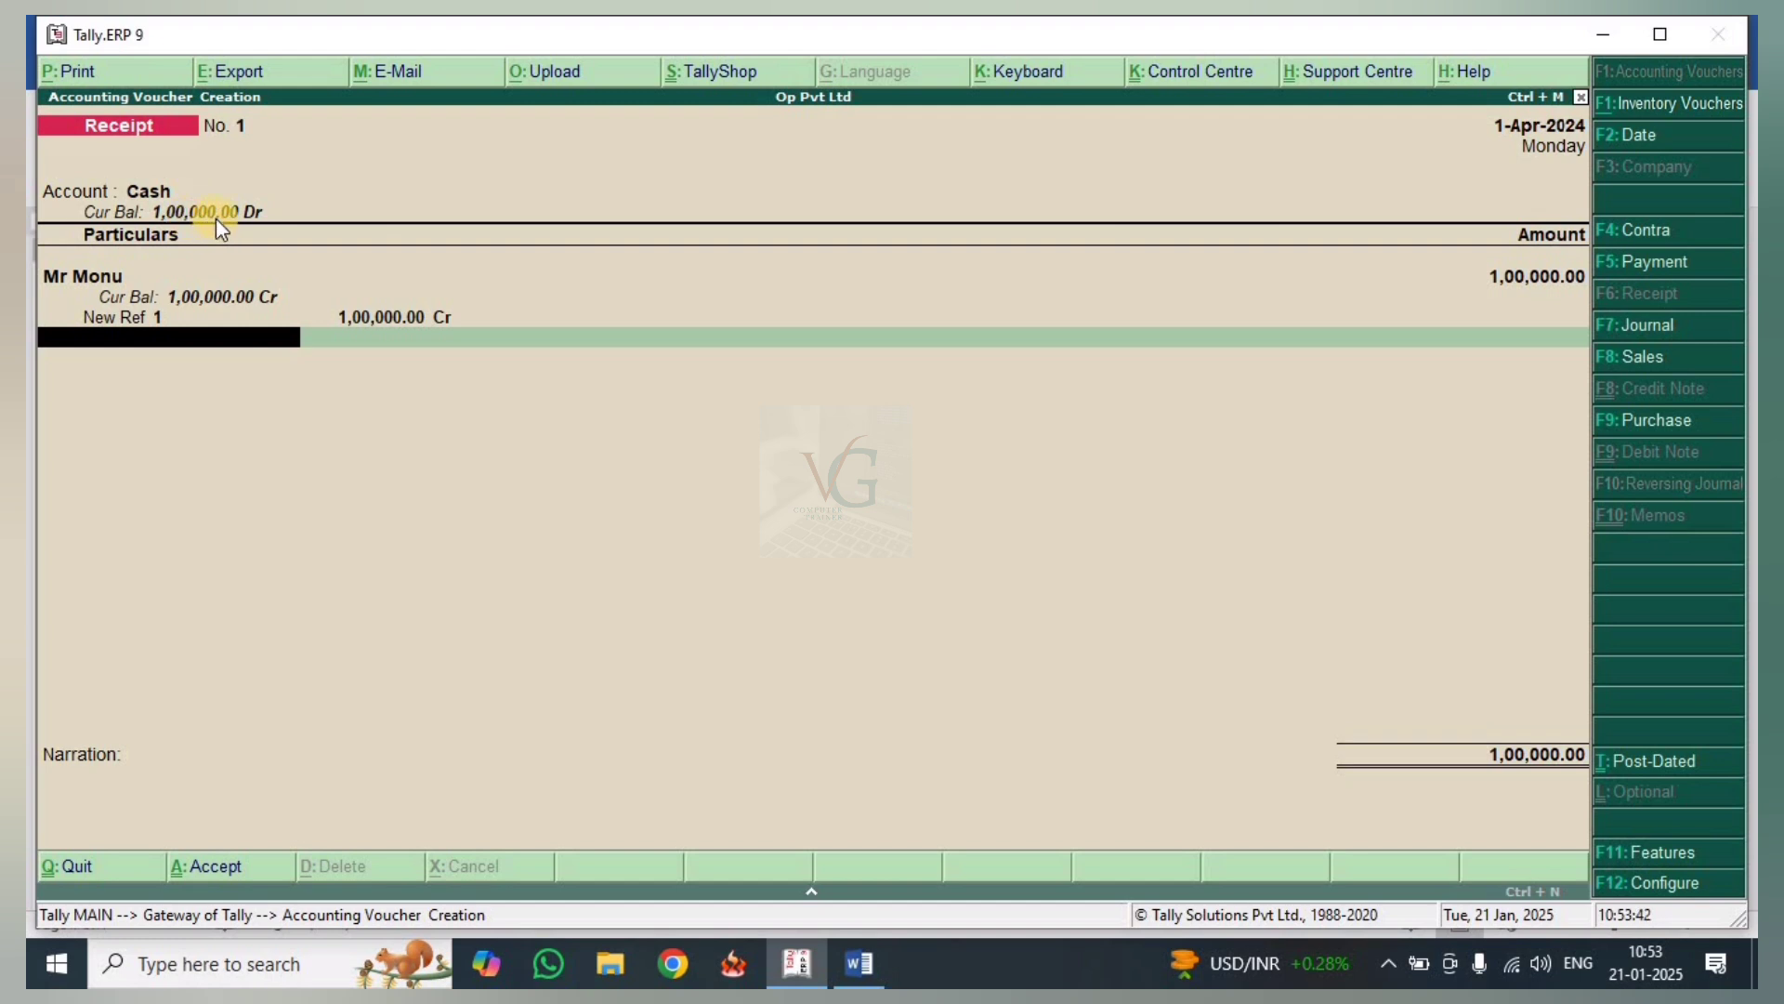
Save the receipt voucher without a narration and return to the Gateway of Tally.
key(Return)
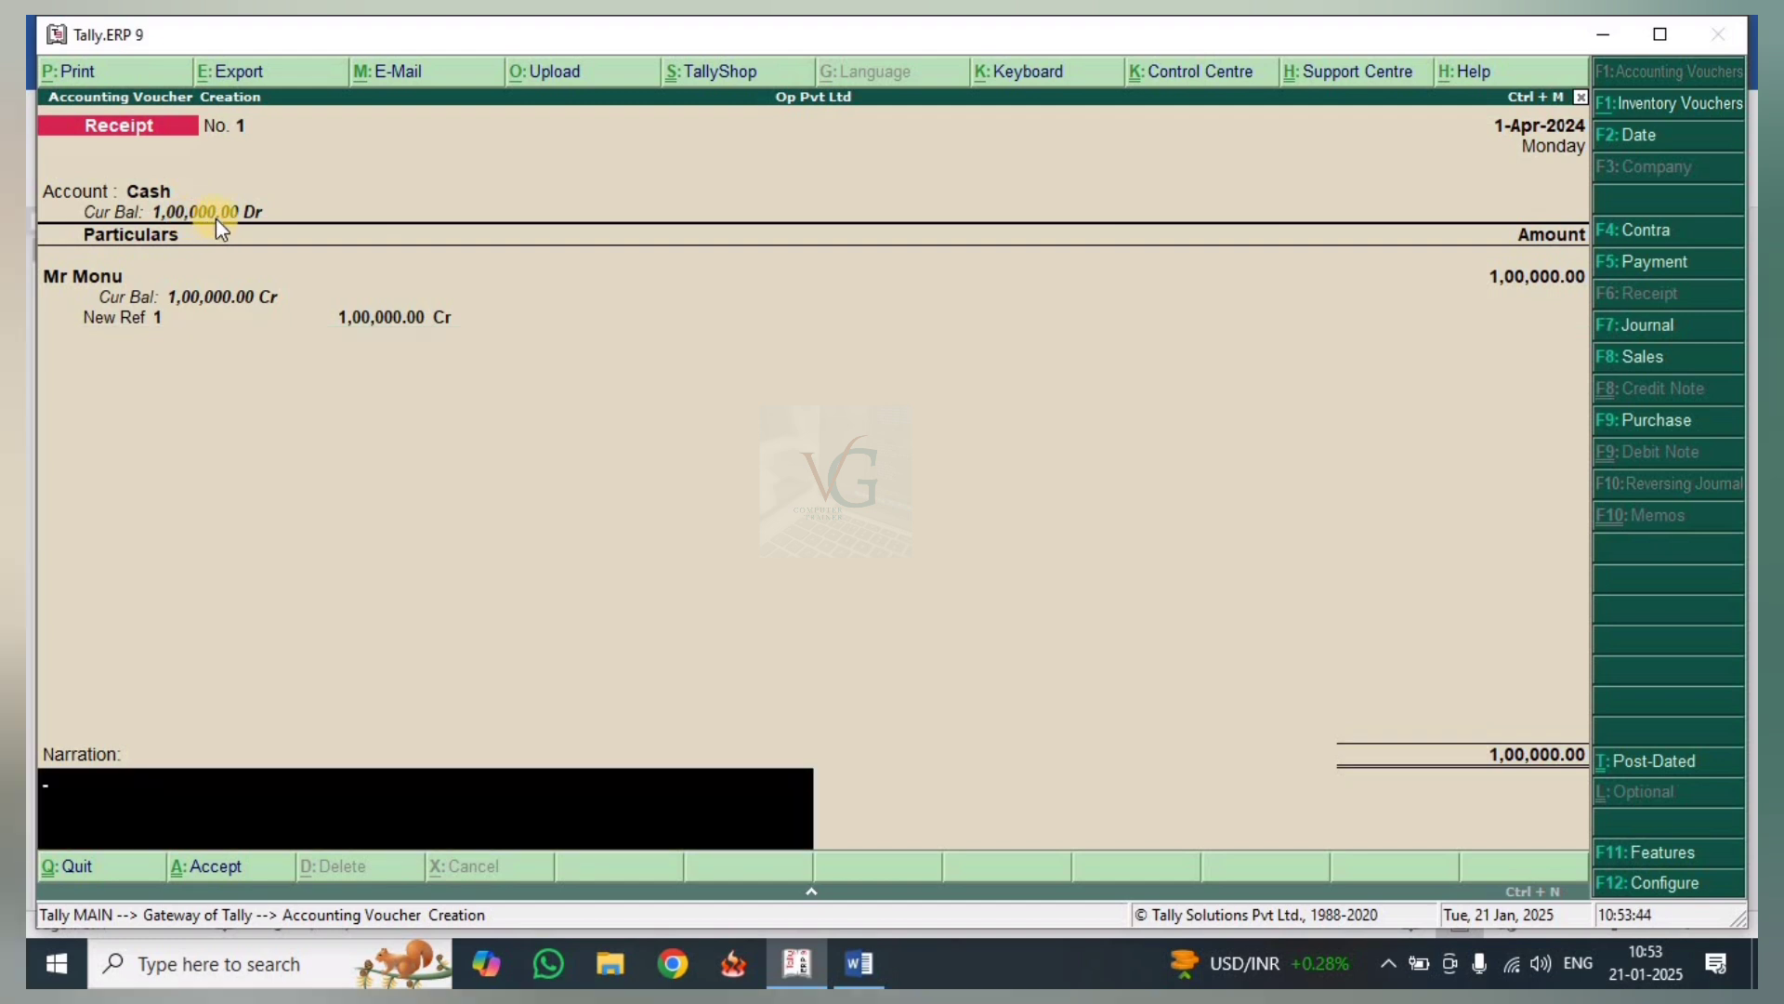
key(Return)
key(Return)
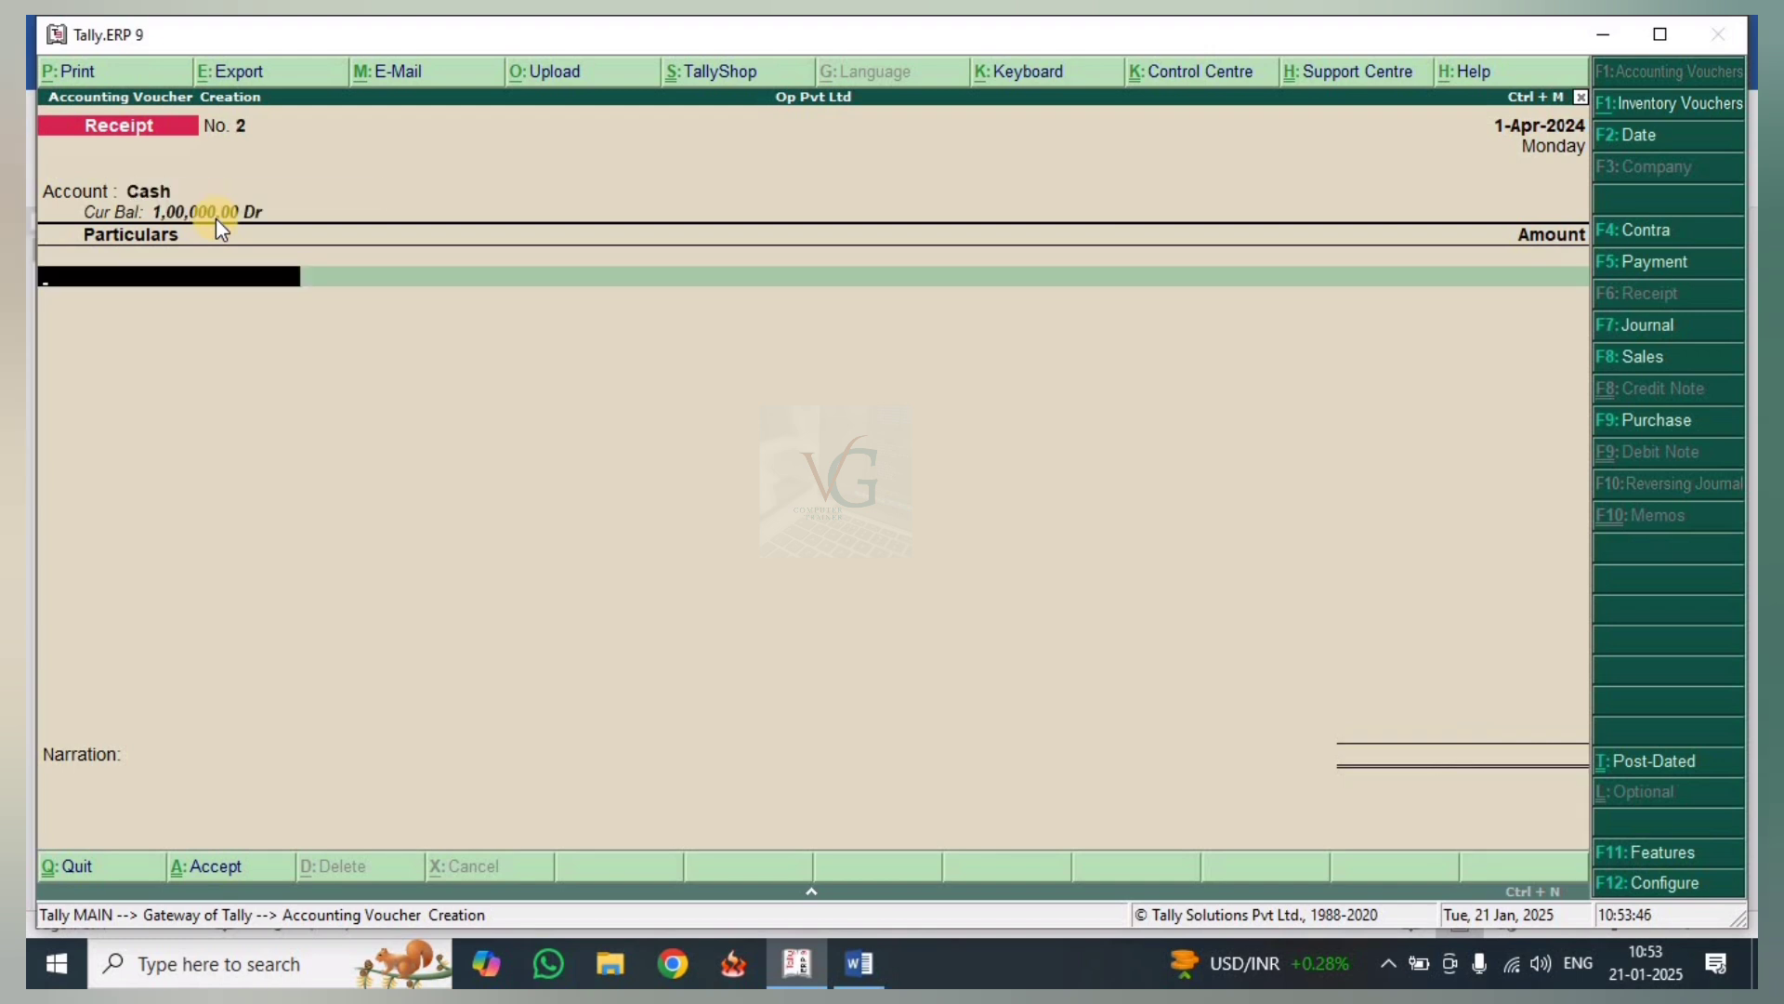
key(Escape)
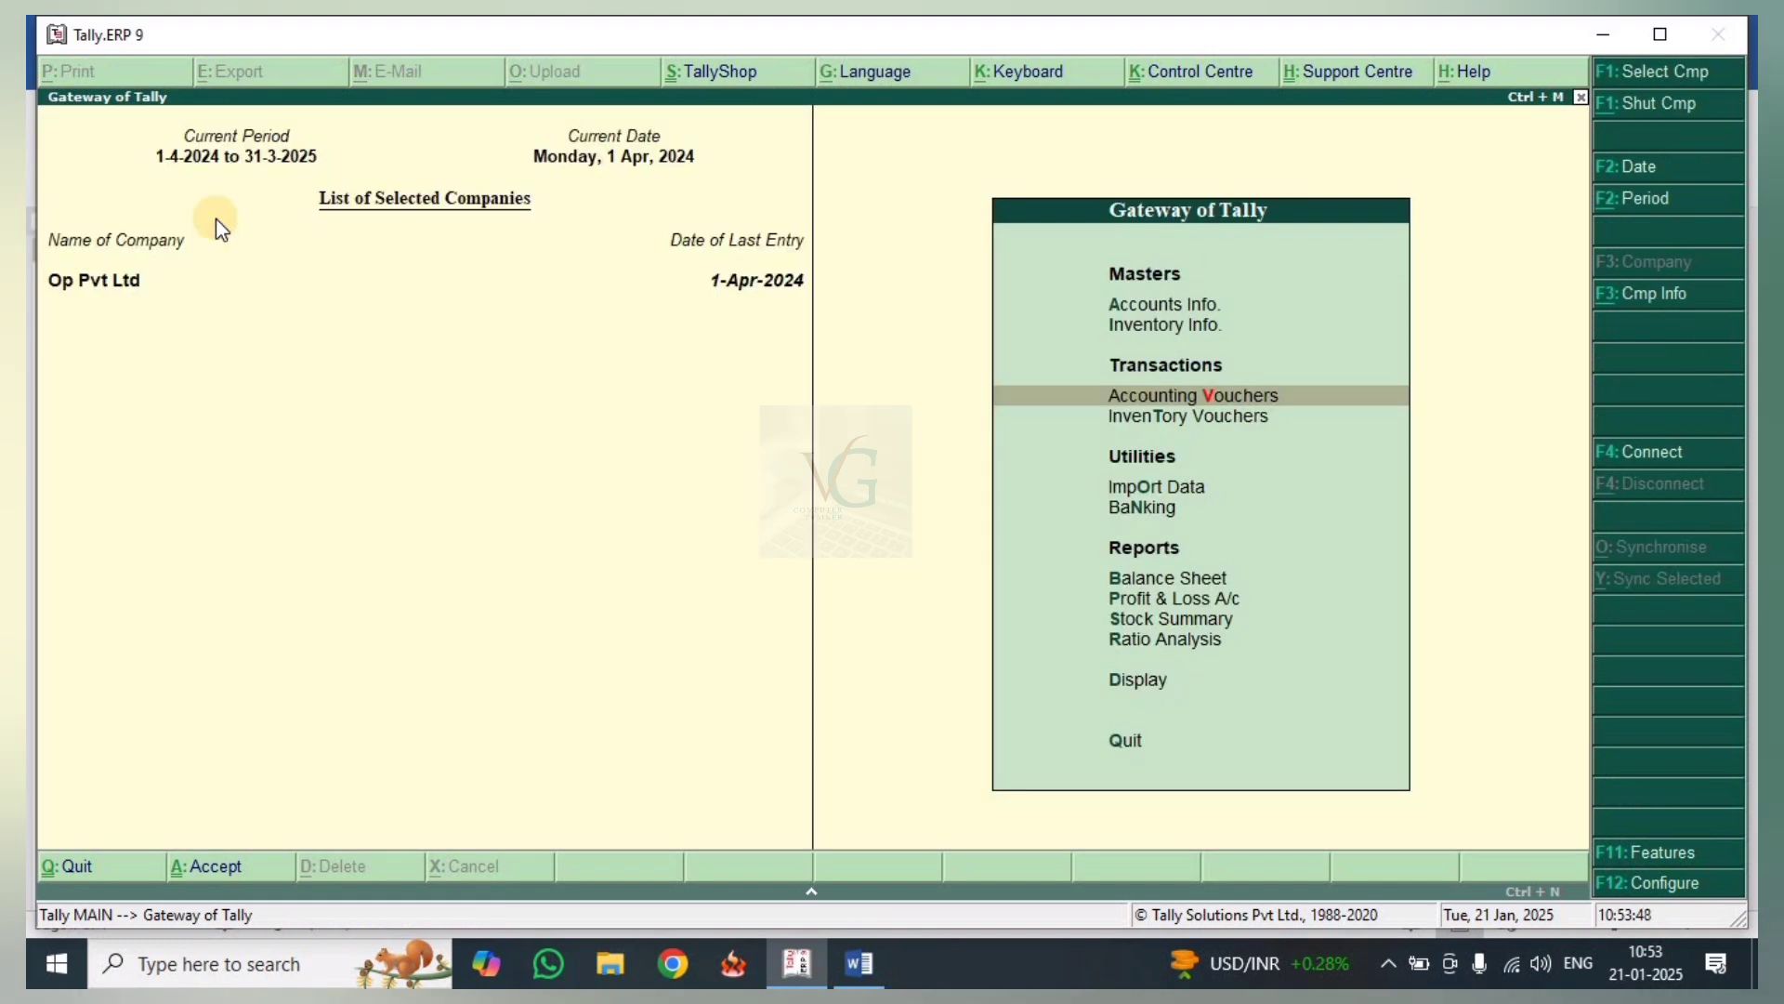
Check the cash balance in the Cash/Bank Books report and return to the Gateway of Tally.
click(1139, 680)
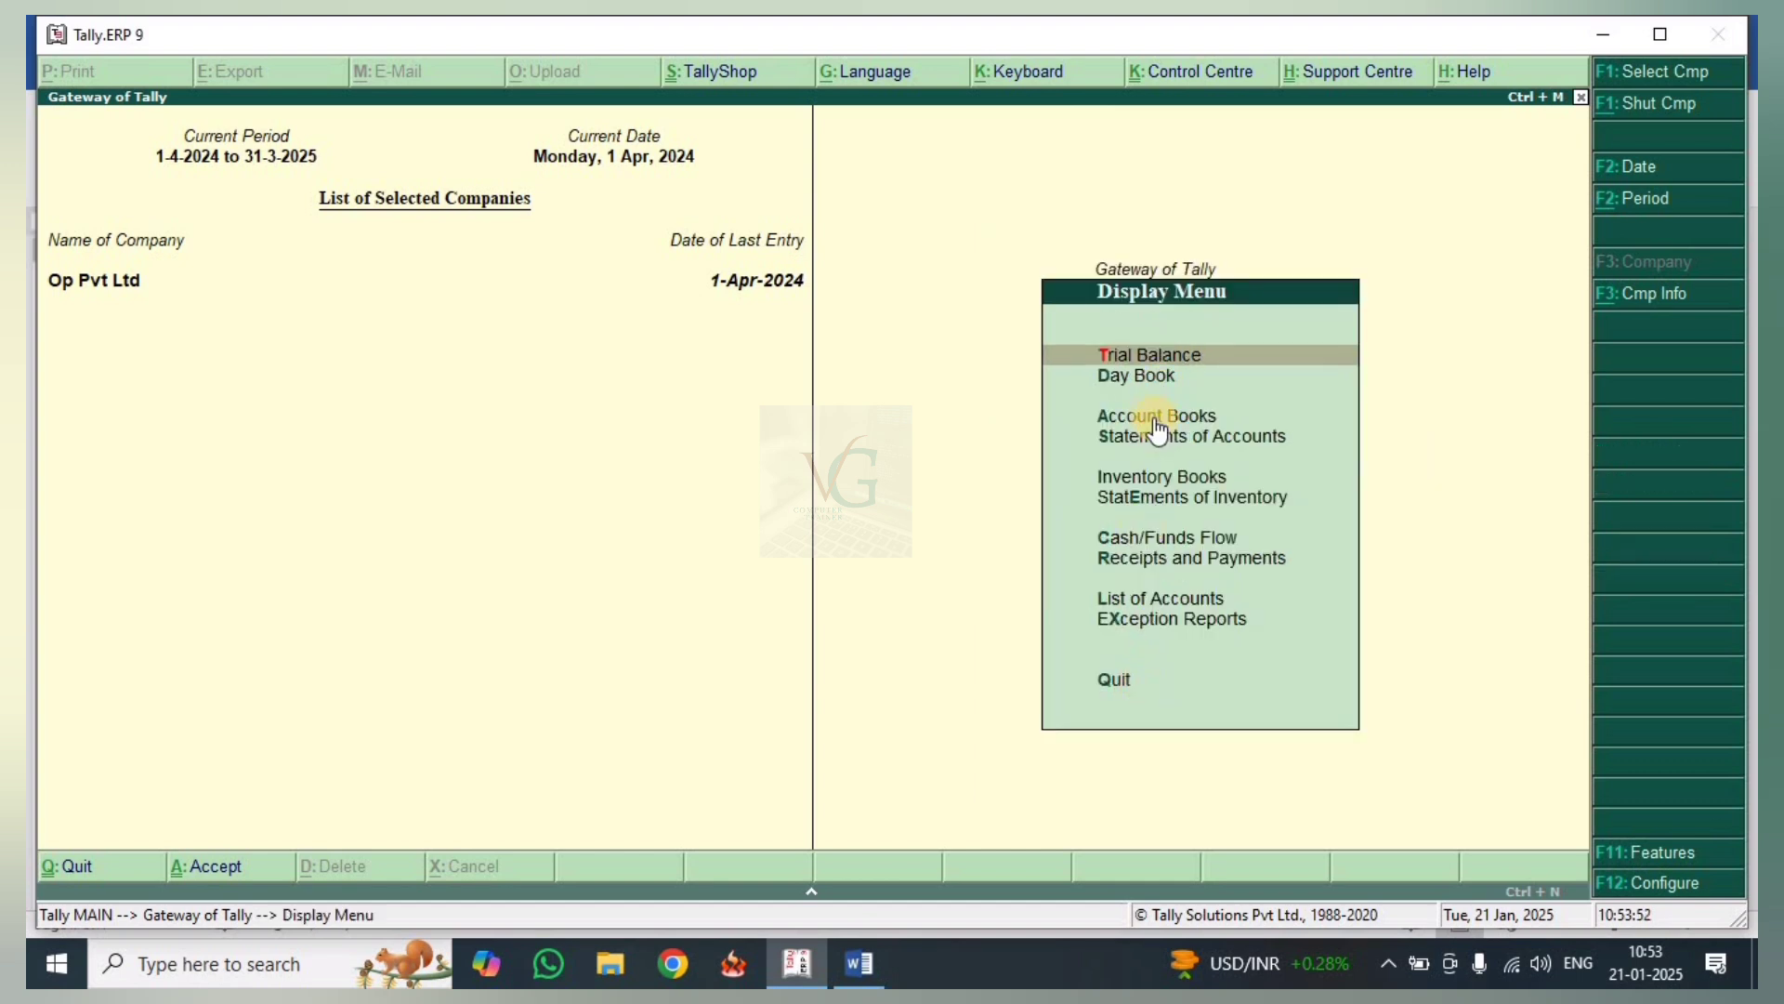
click(1152, 416)
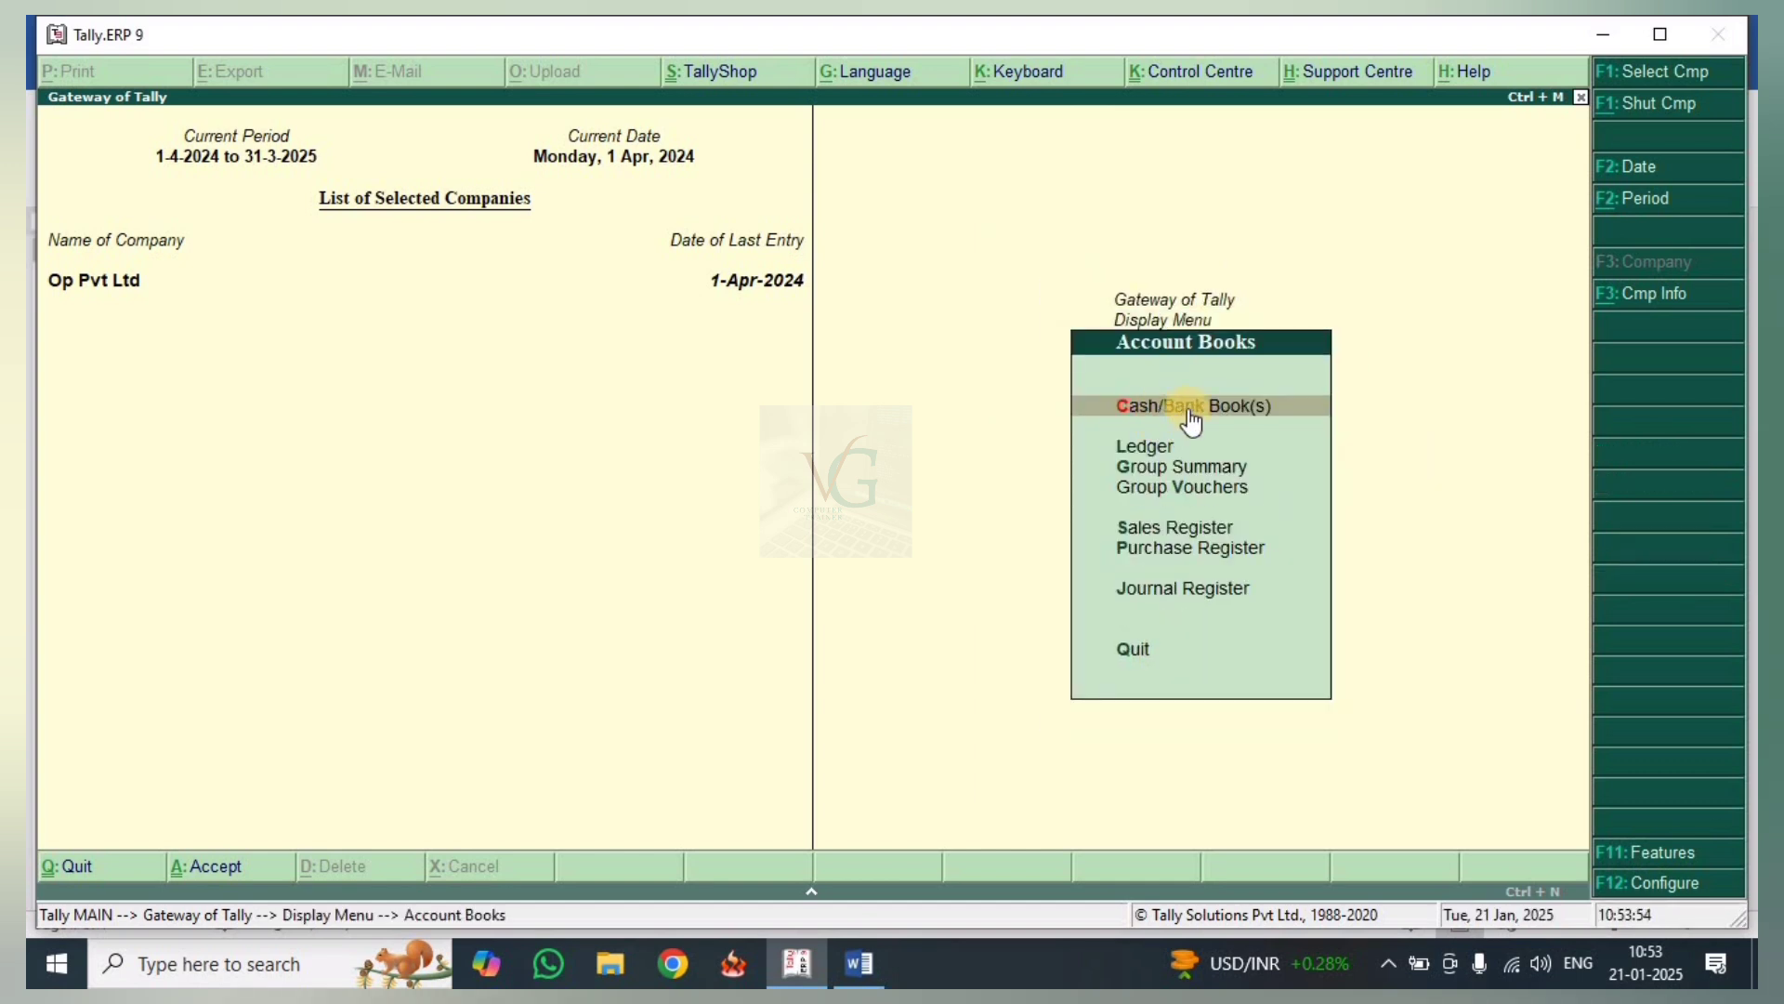
click(1188, 406)
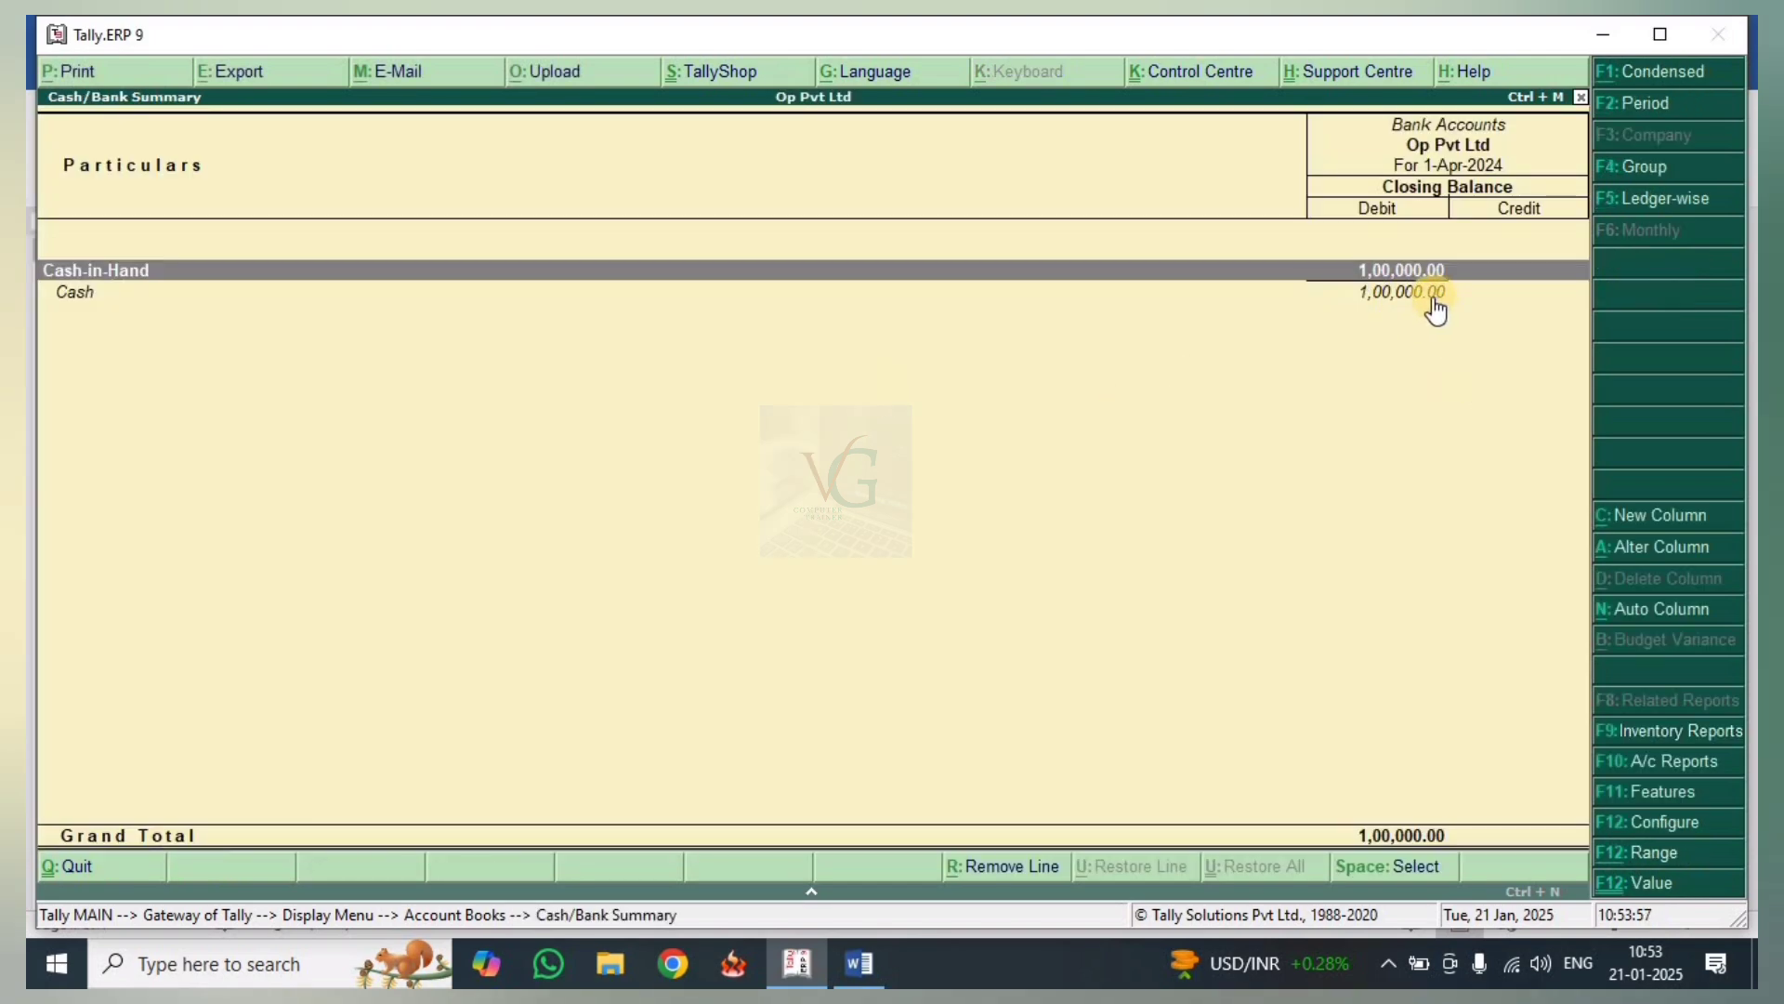
key(Escape)
key(Escape)
key(Escape)
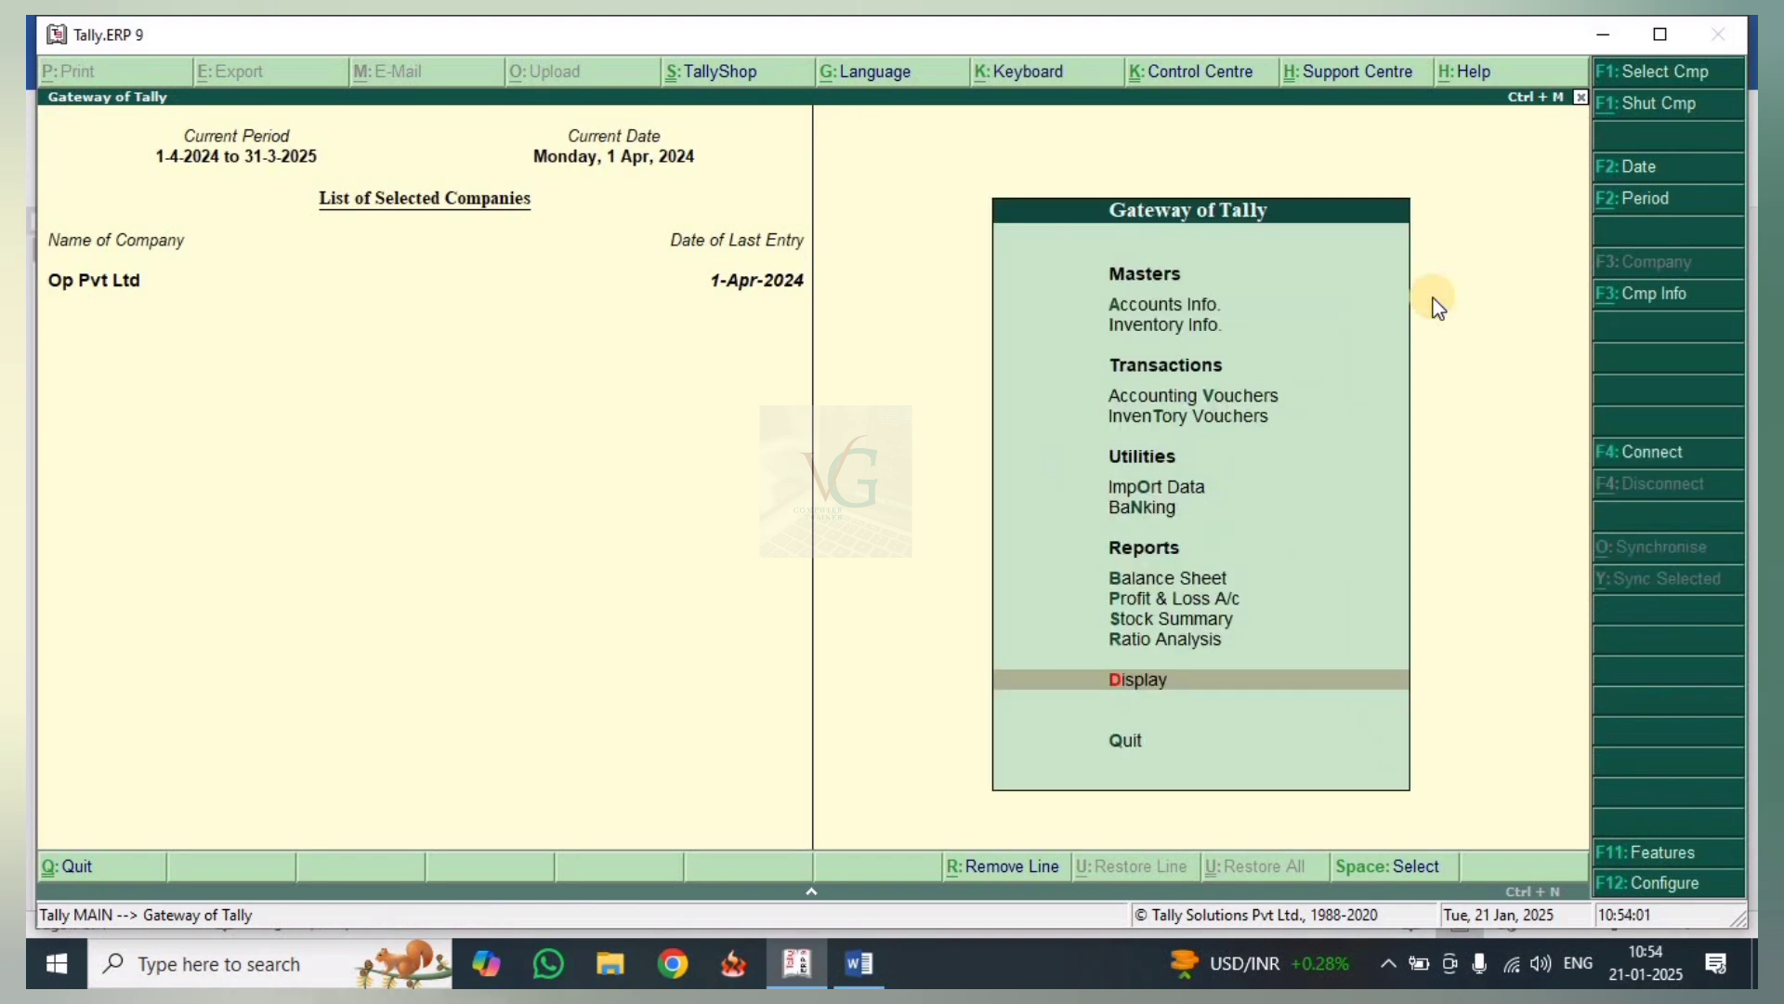
Open a new Contra voucher from Accounting Vouchers.
key(Up)
key(Up)
key(Up)
key(Up)
key(Up)
key(Up)
key(Up)
key(Up)
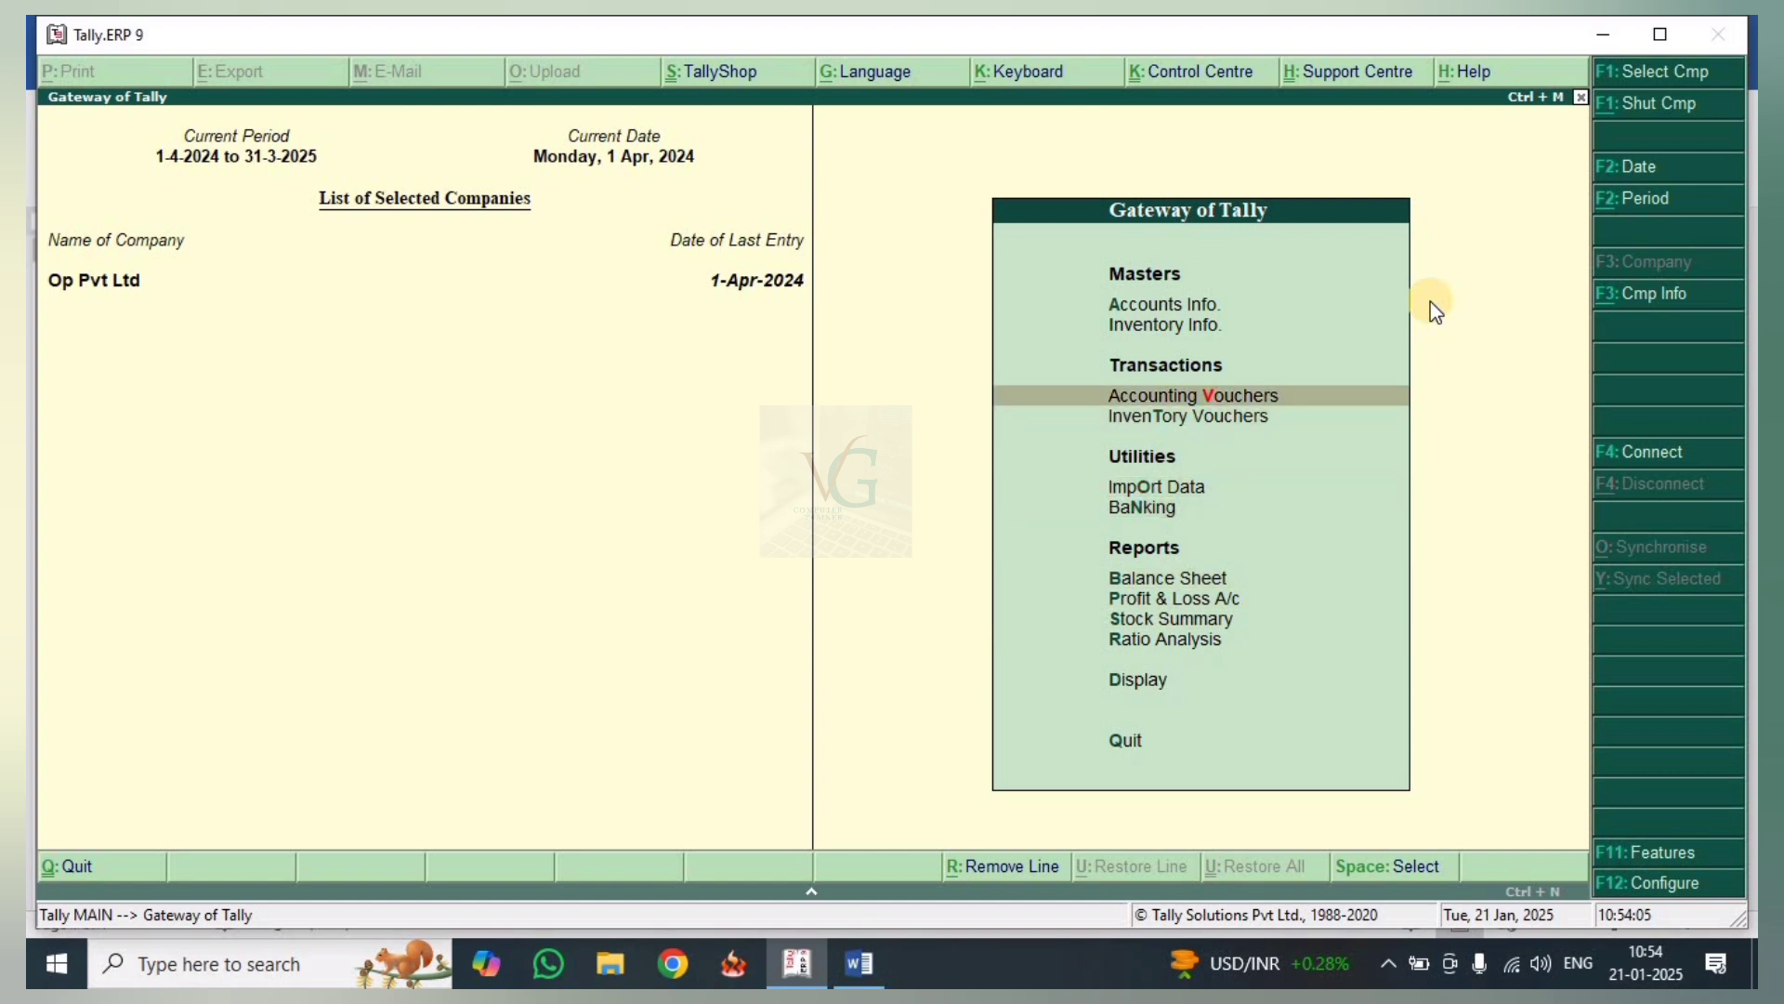
key(Return)
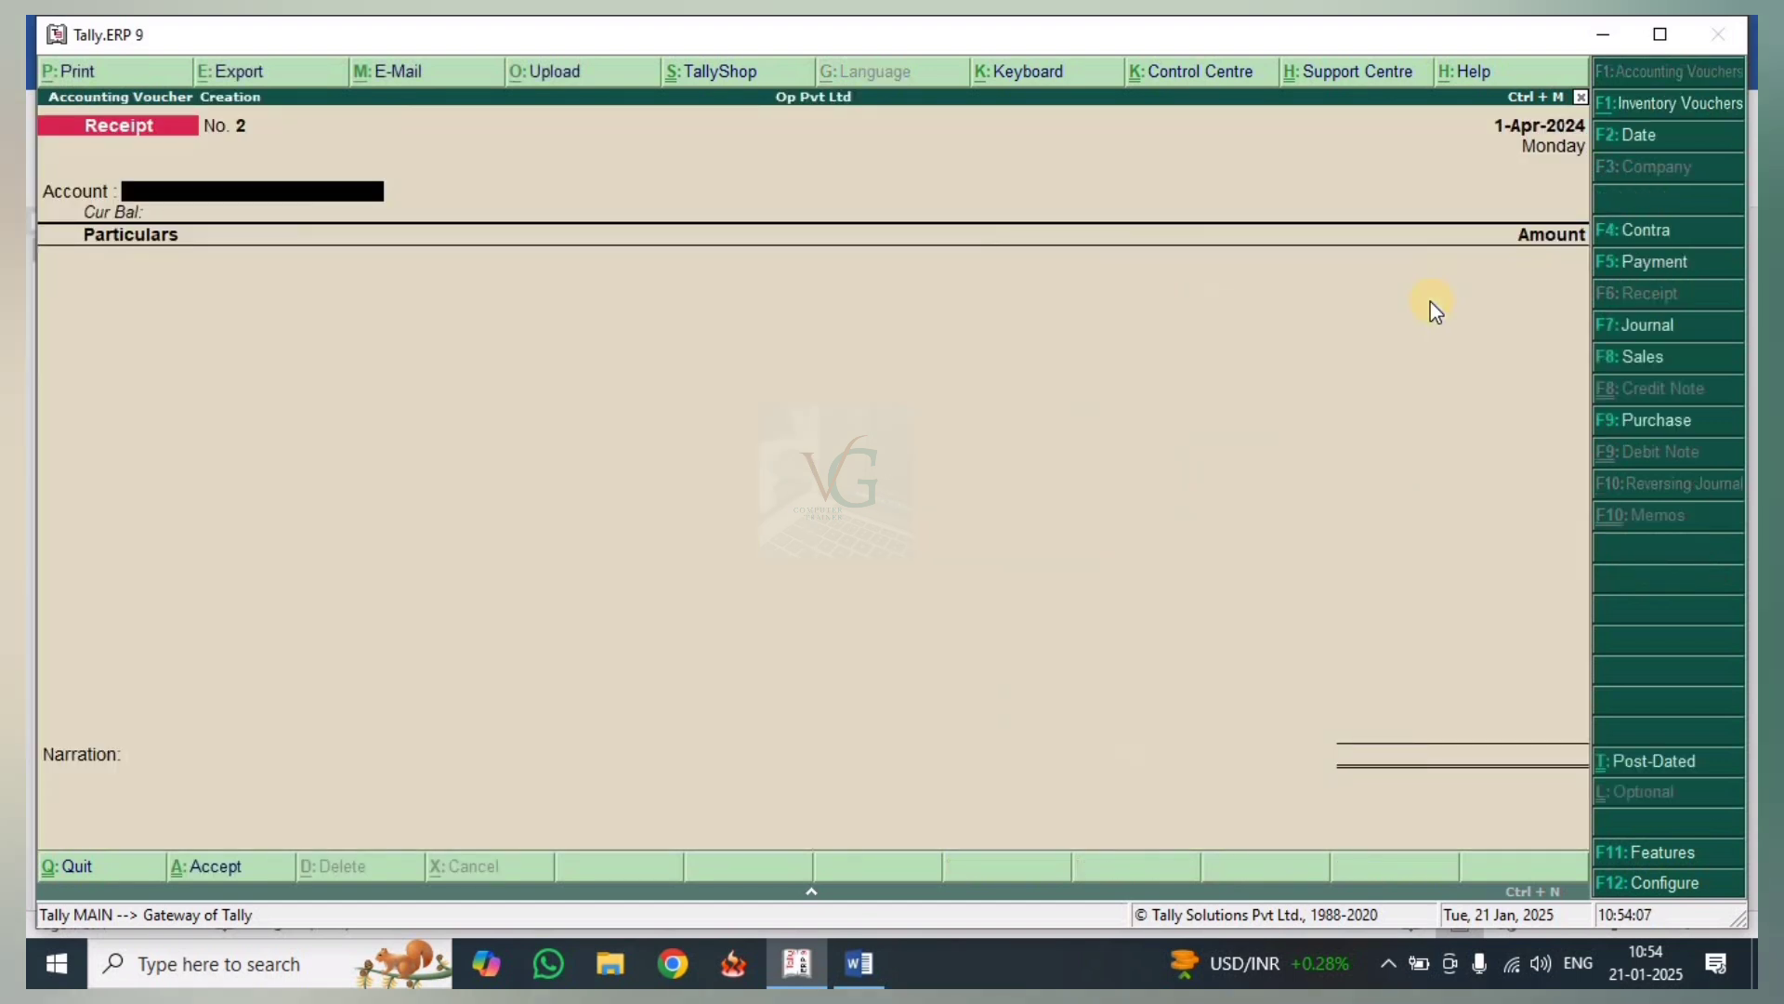
click(1648, 231)
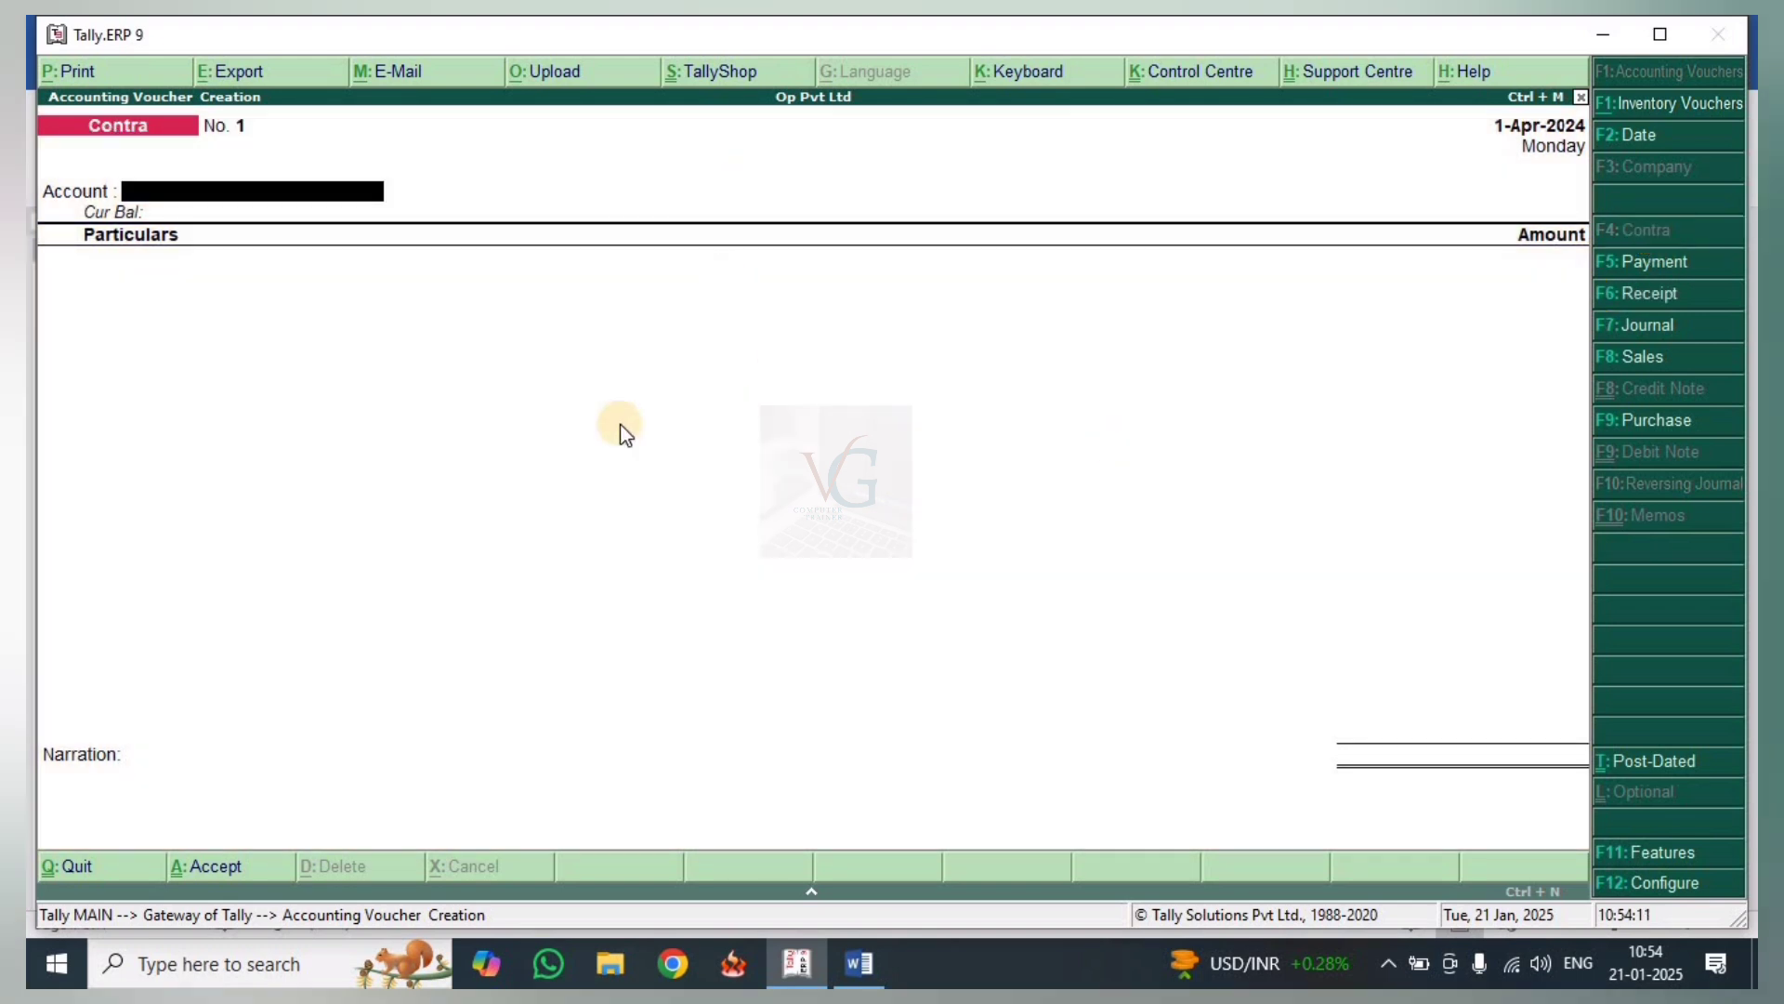
Consult the Contra Voucher notes in Word, return to Tally and choose Hdfc Bank as the voucher's account for a cash deposit.
click(869, 966)
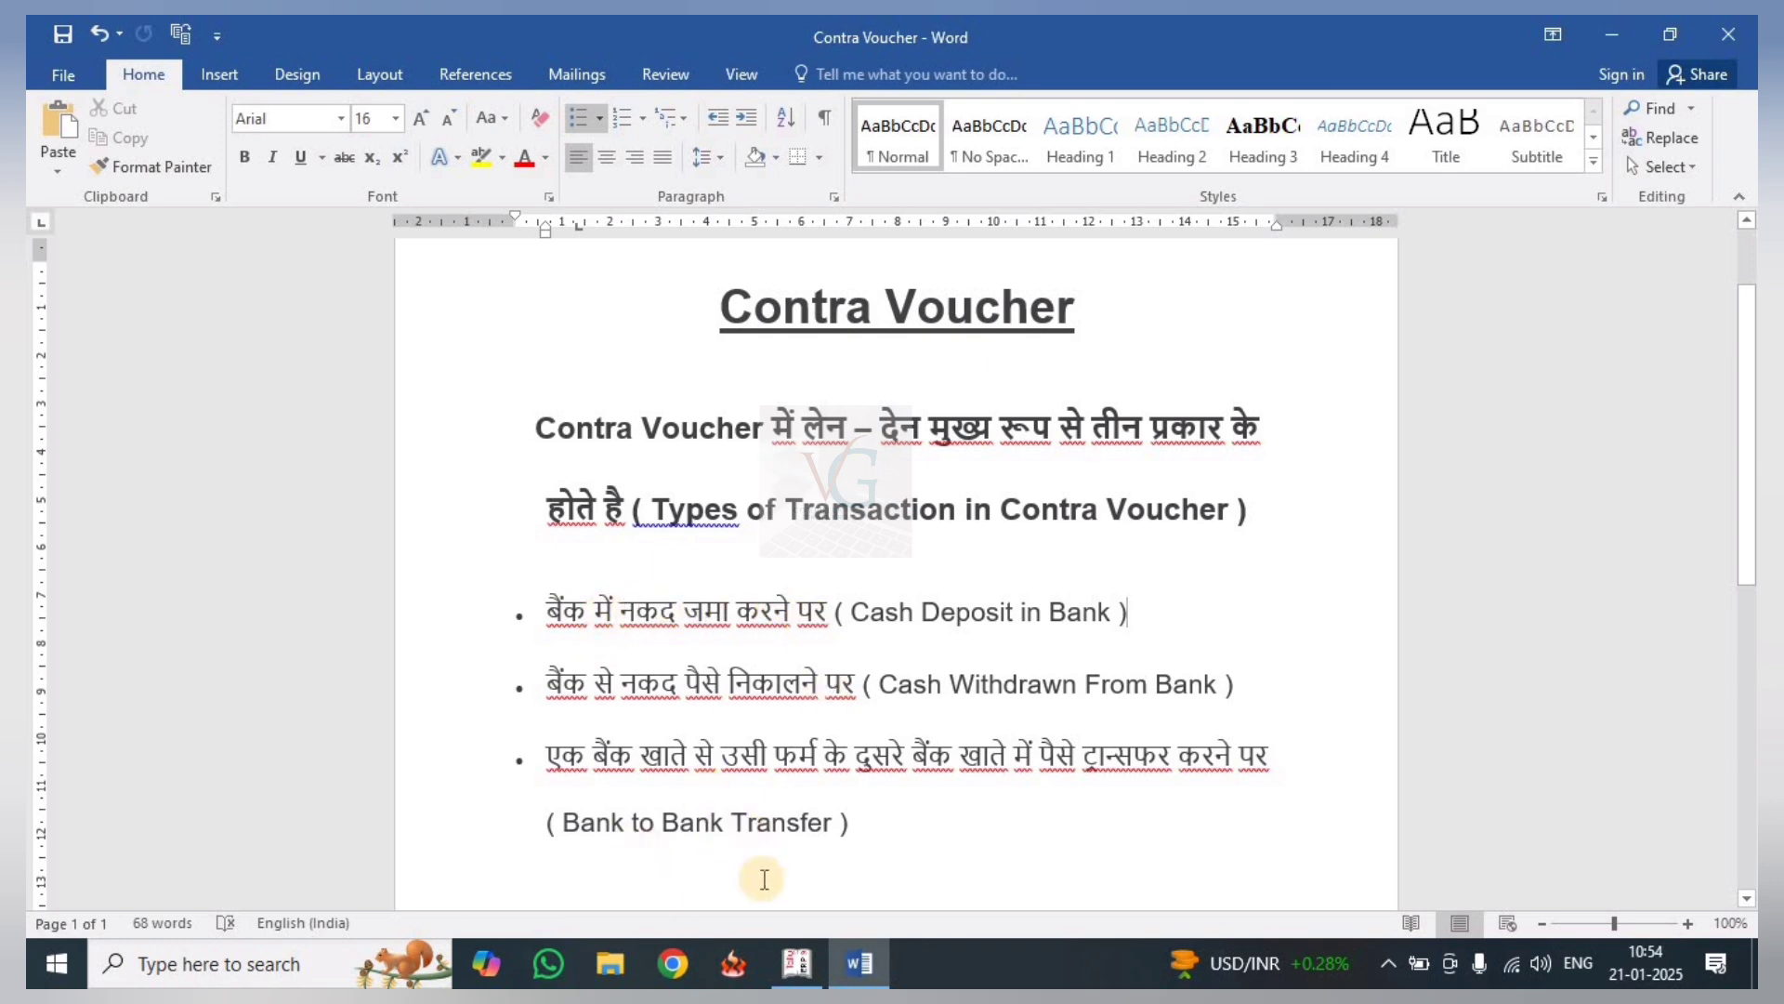
click(801, 964)
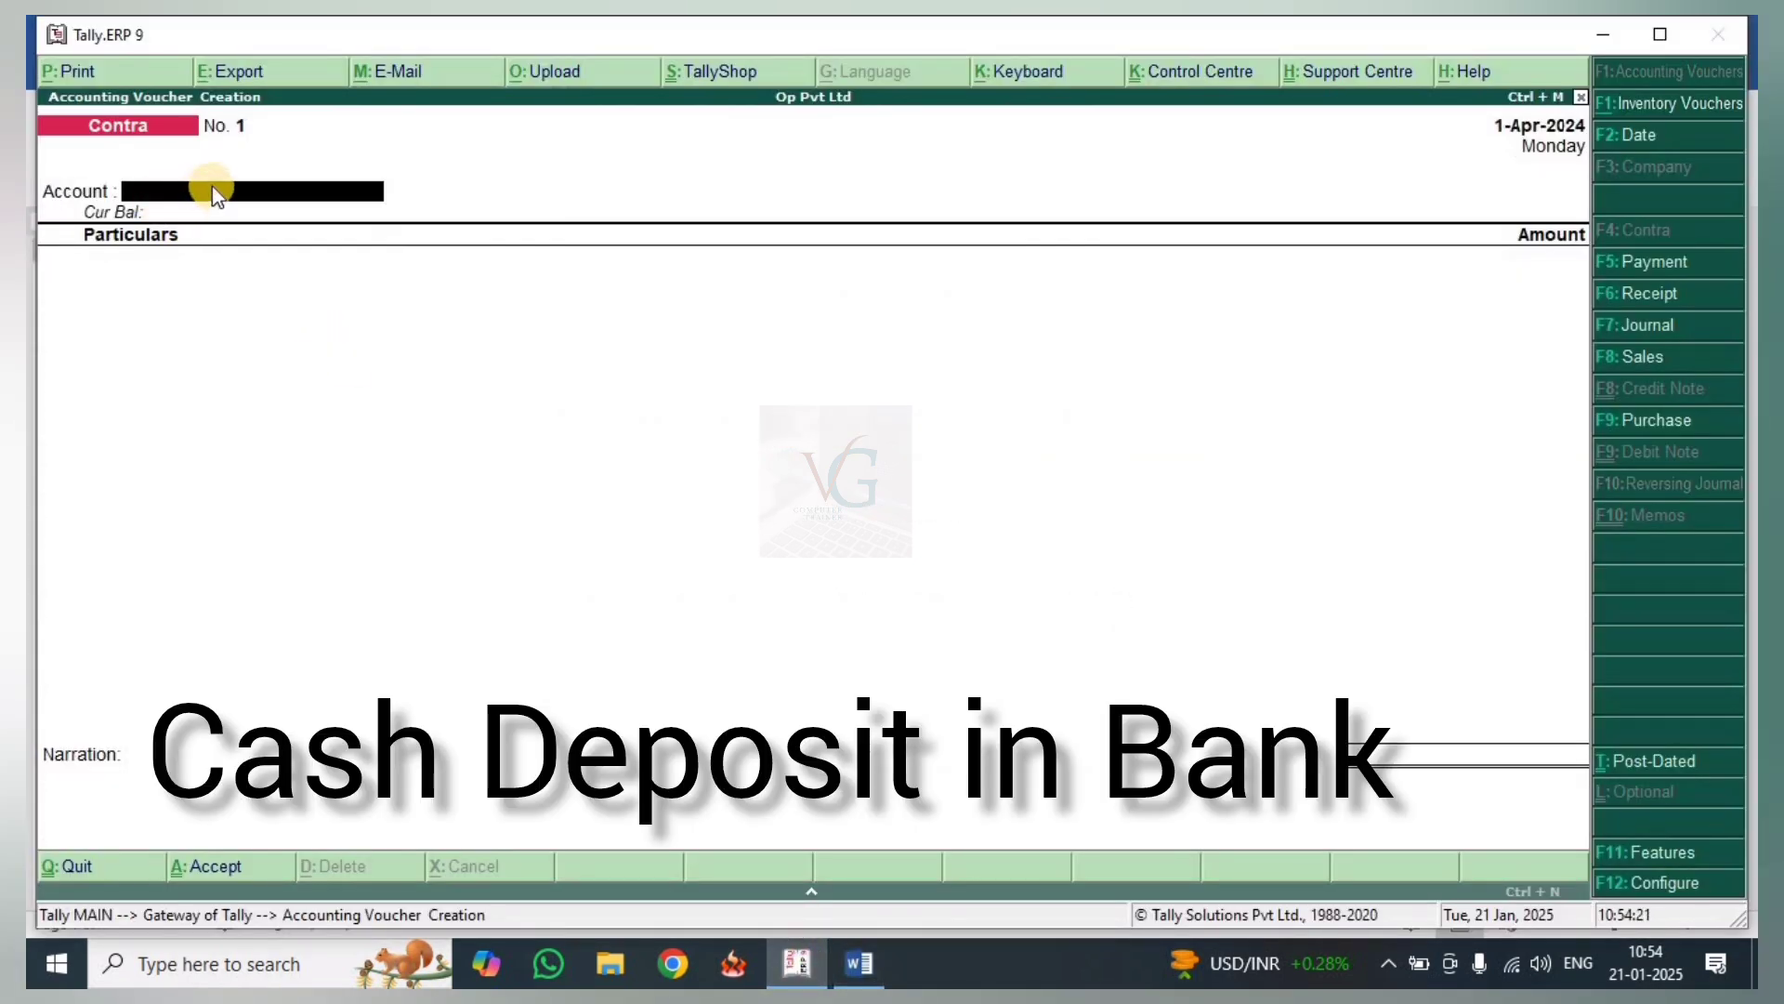
key(Down)
key(Down)
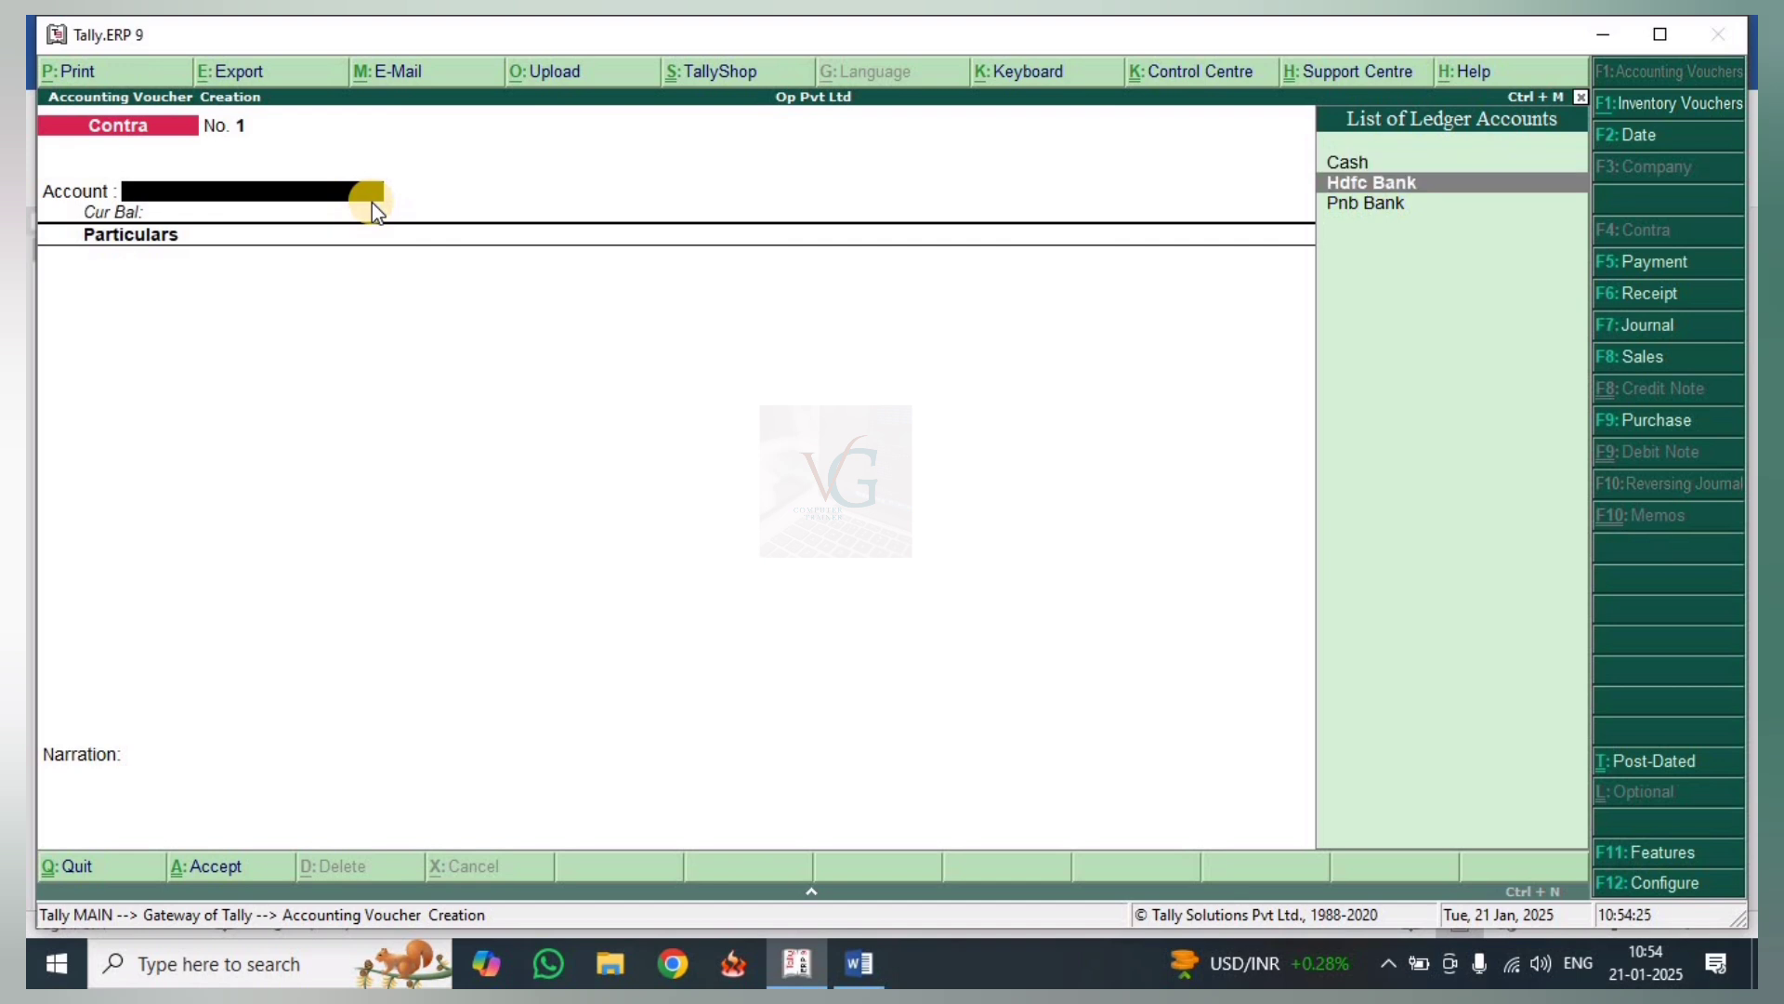
key(Return)
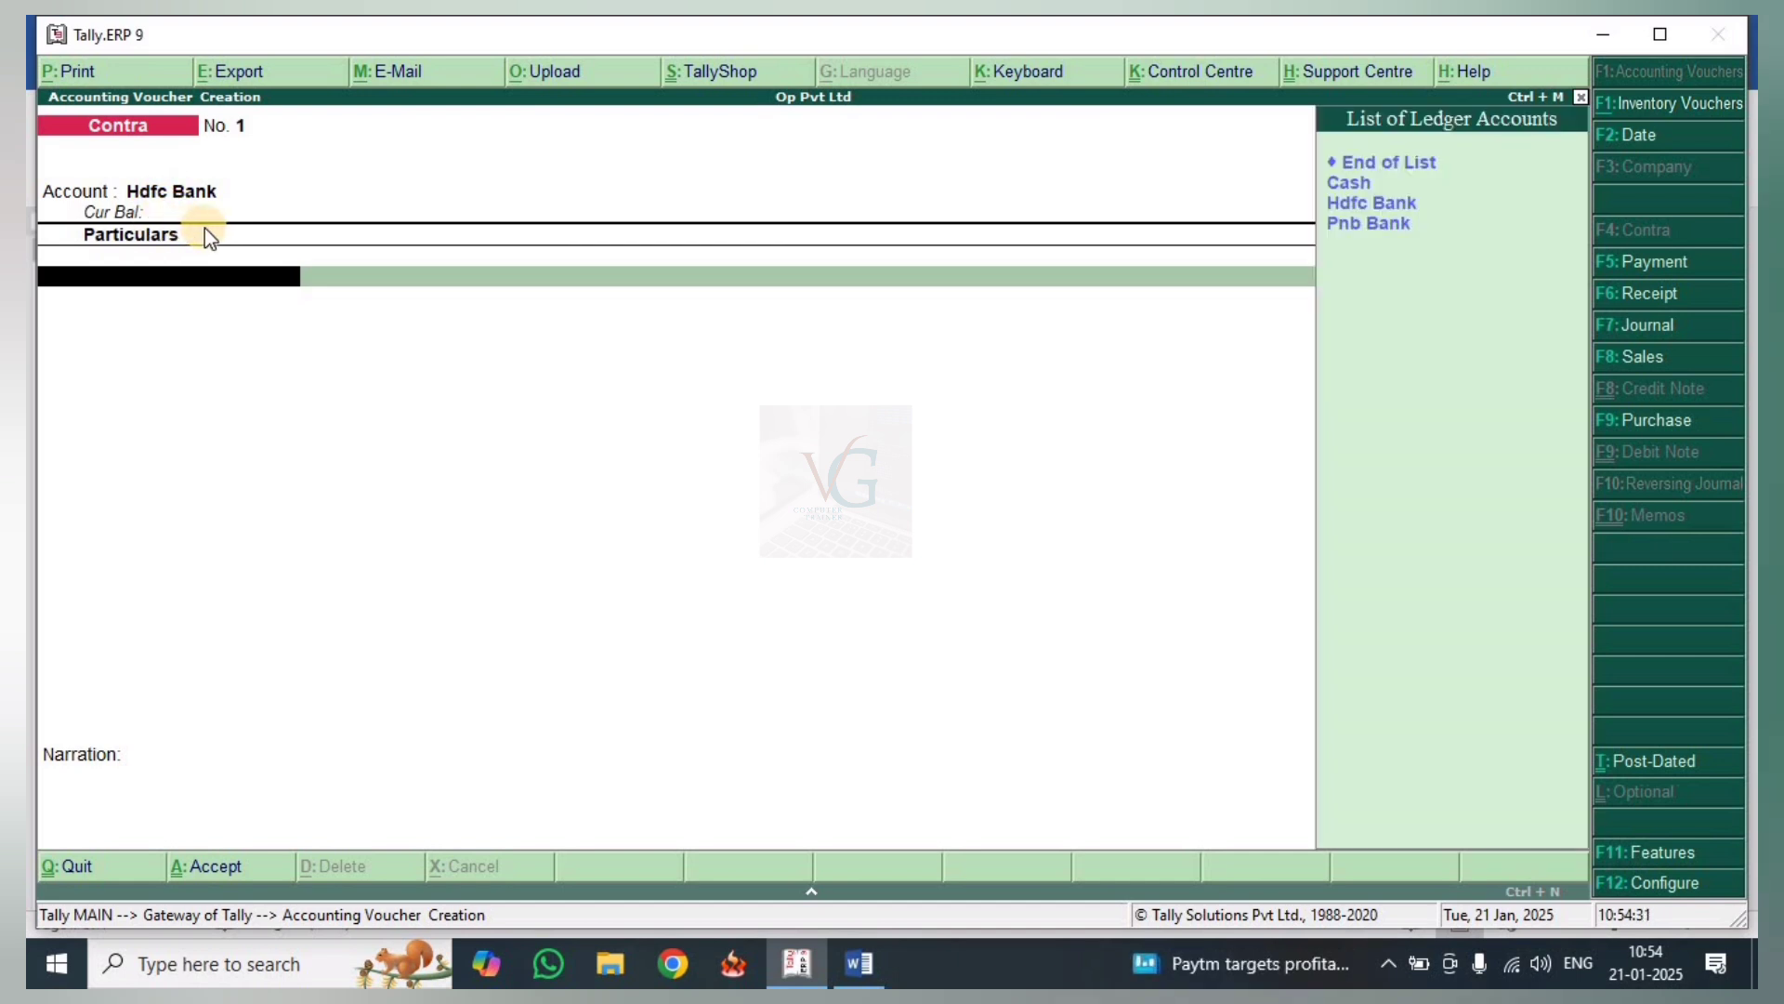
Add Cash to the contra voucher's particulars with an amount of 30,000.
key(Down)
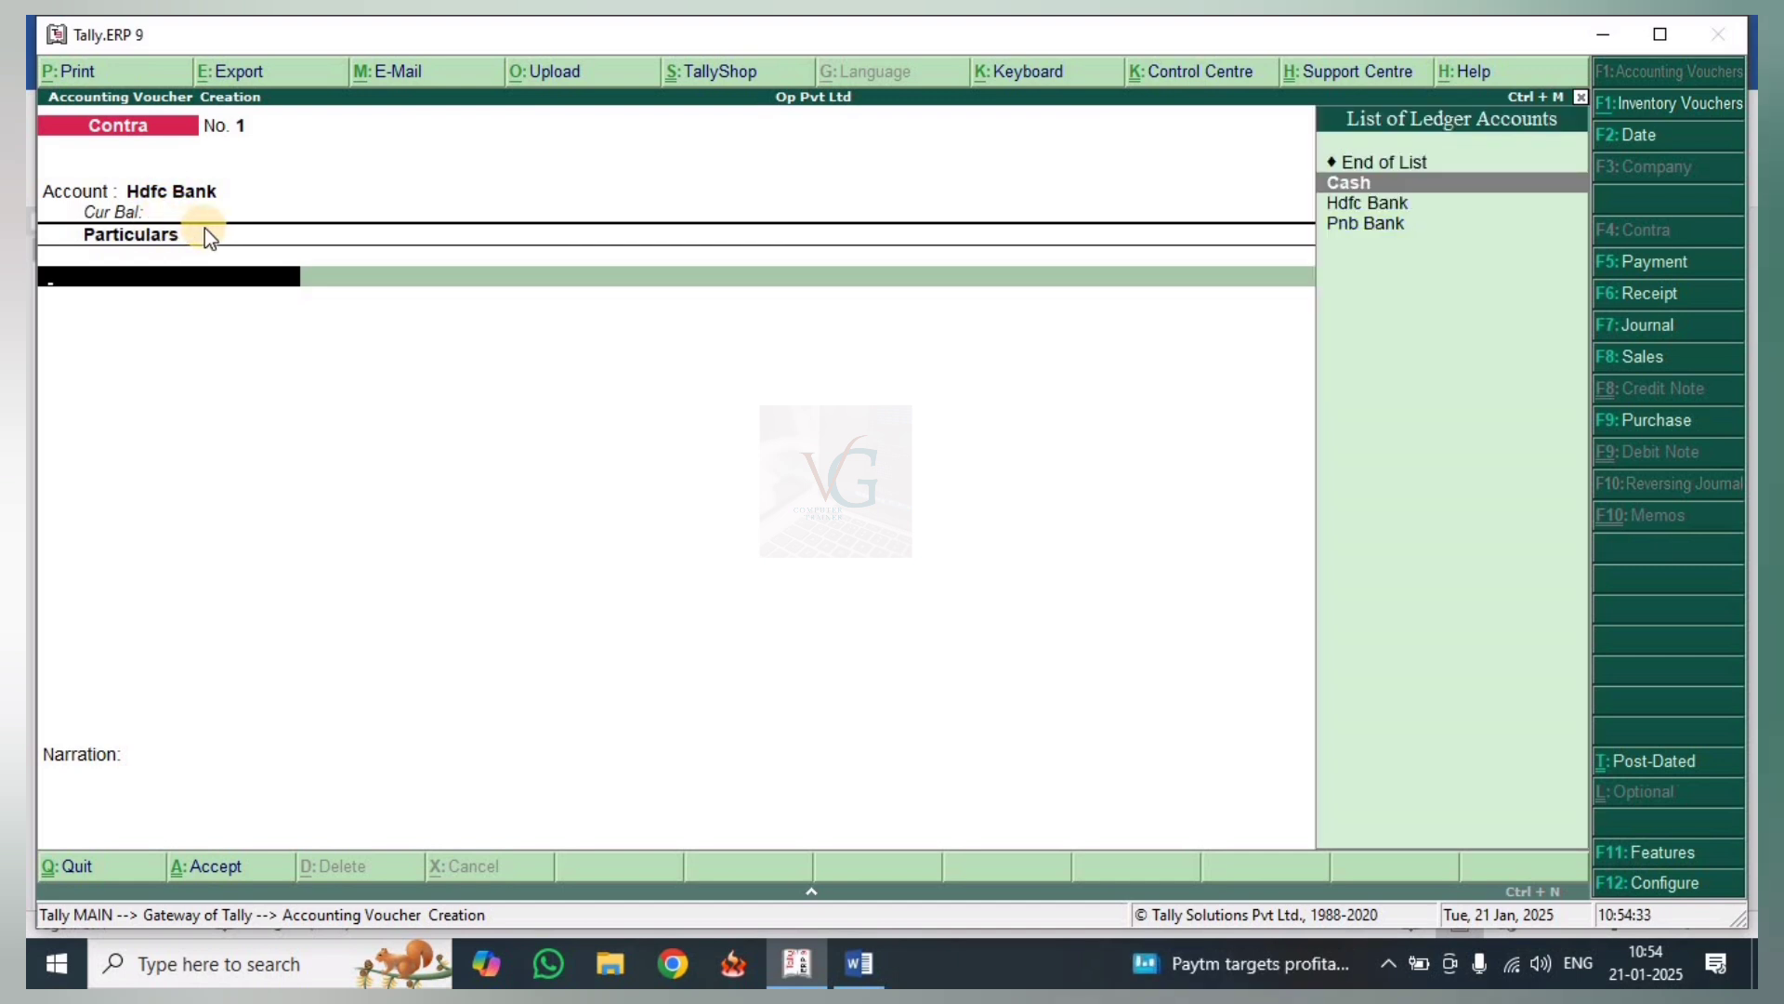
key(Return)
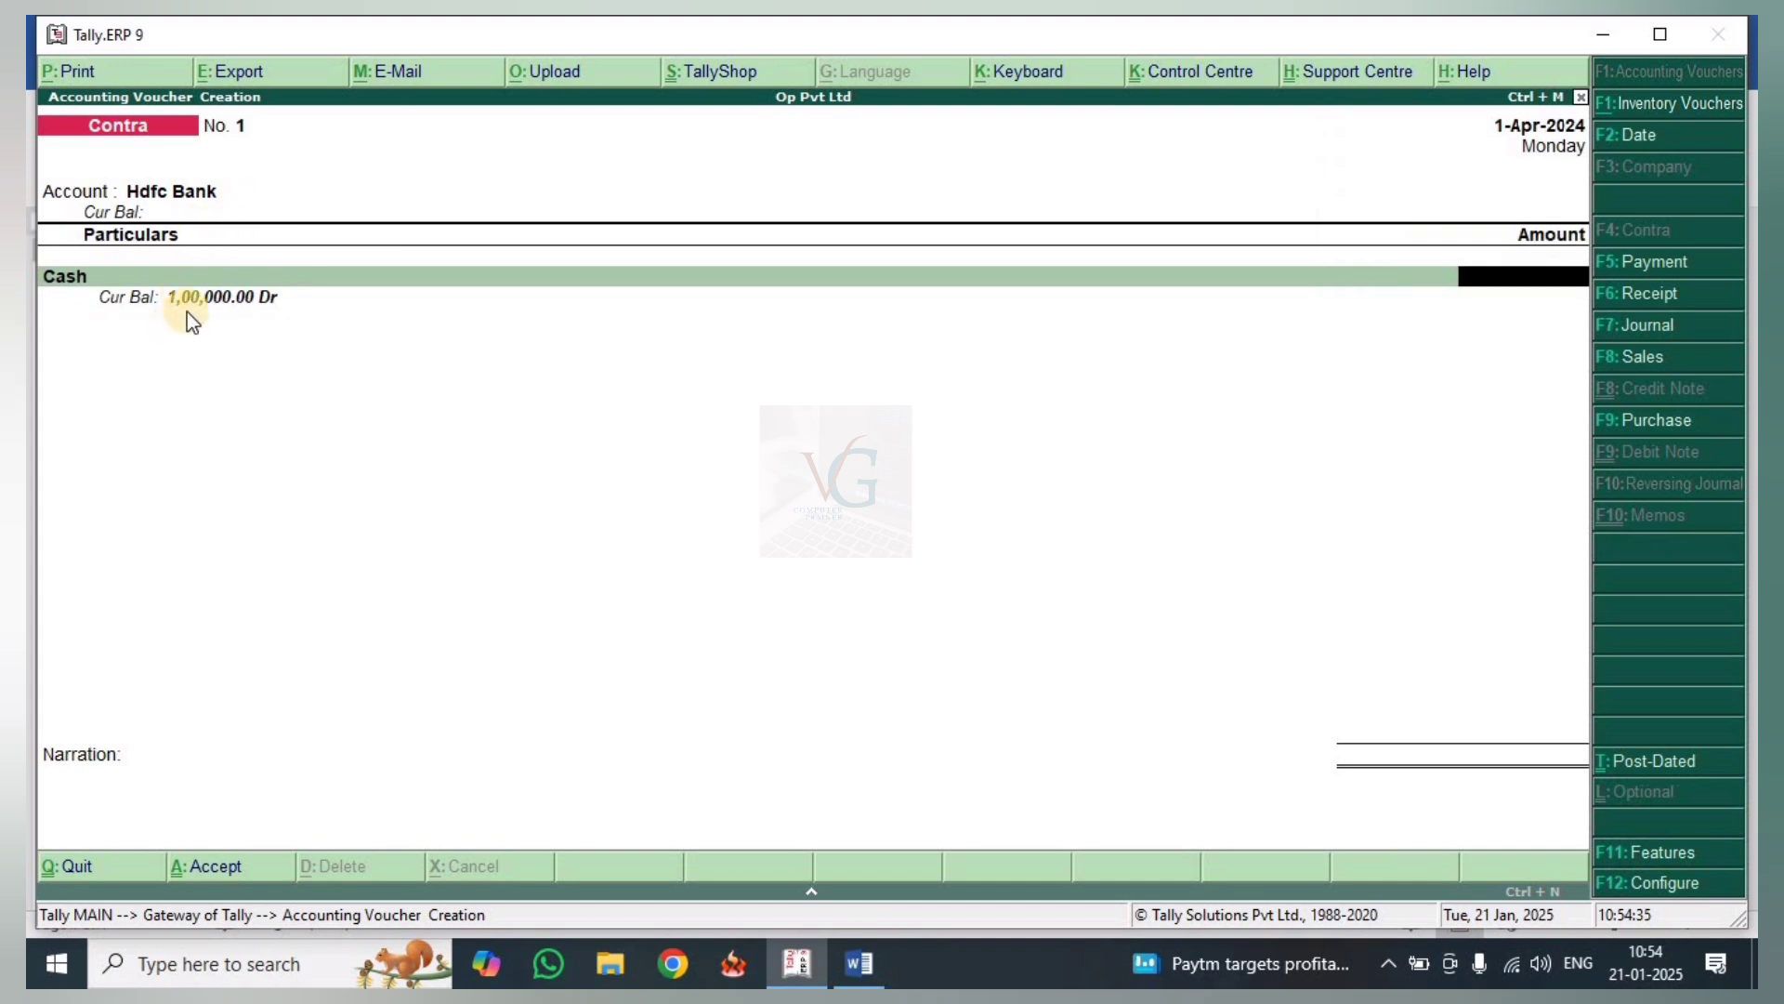
text(30,000)
key(Return)
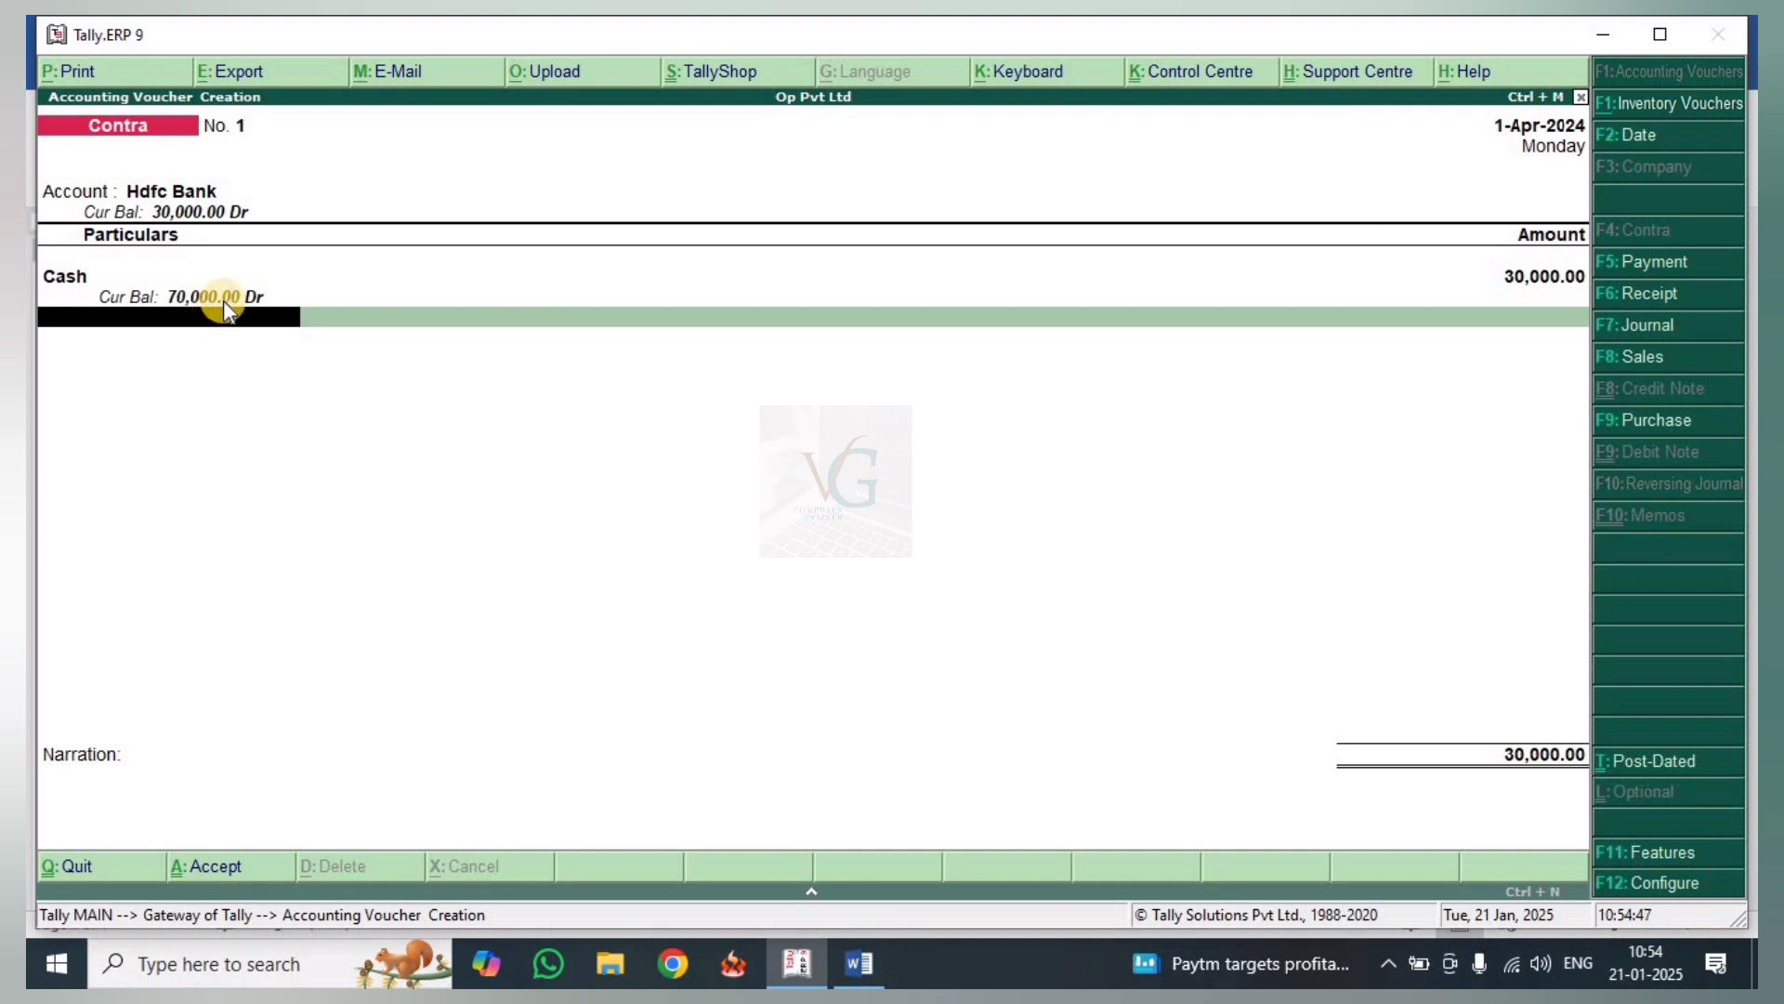
End the particulars list and pass through Hdfc Bank's cash denominations, leaving every denomination blank.
key(Return)
key(Return)
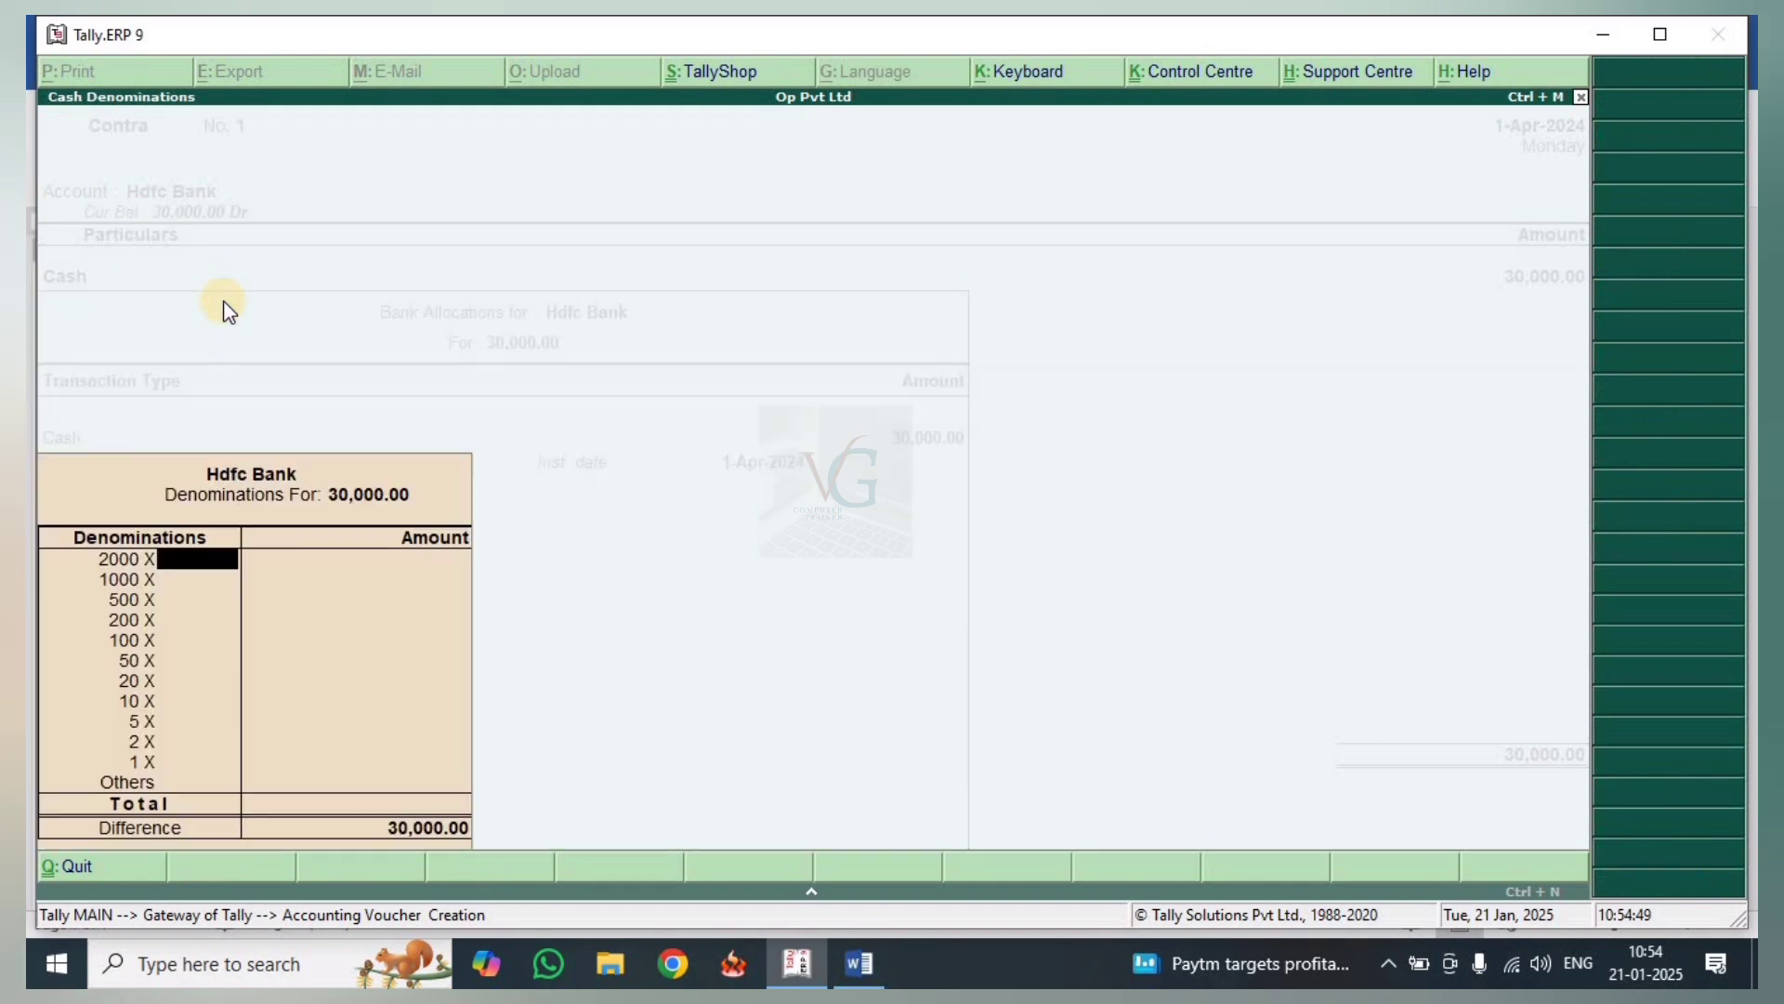
key(Return)
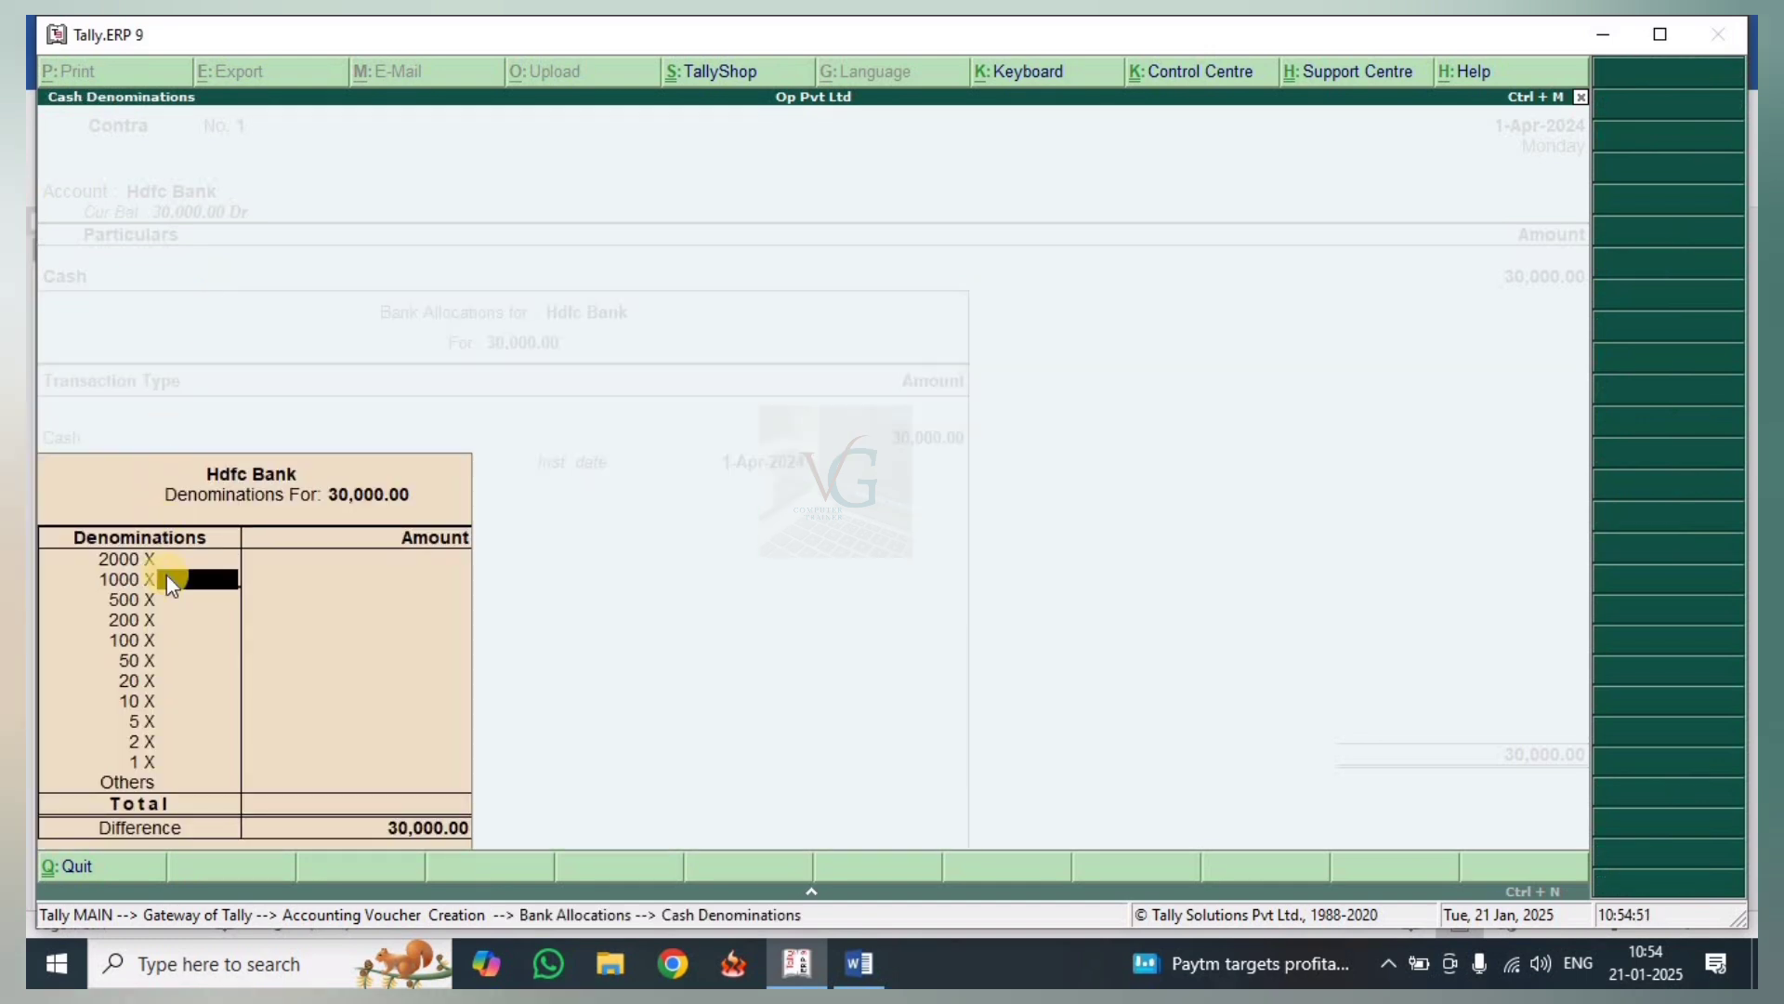
key(Return)
key(Return)
key(Return)
key(Return)
key(Return)
key(Return)
key(Return)
key(Return)
key(Return)
key(Return)
key(Return)
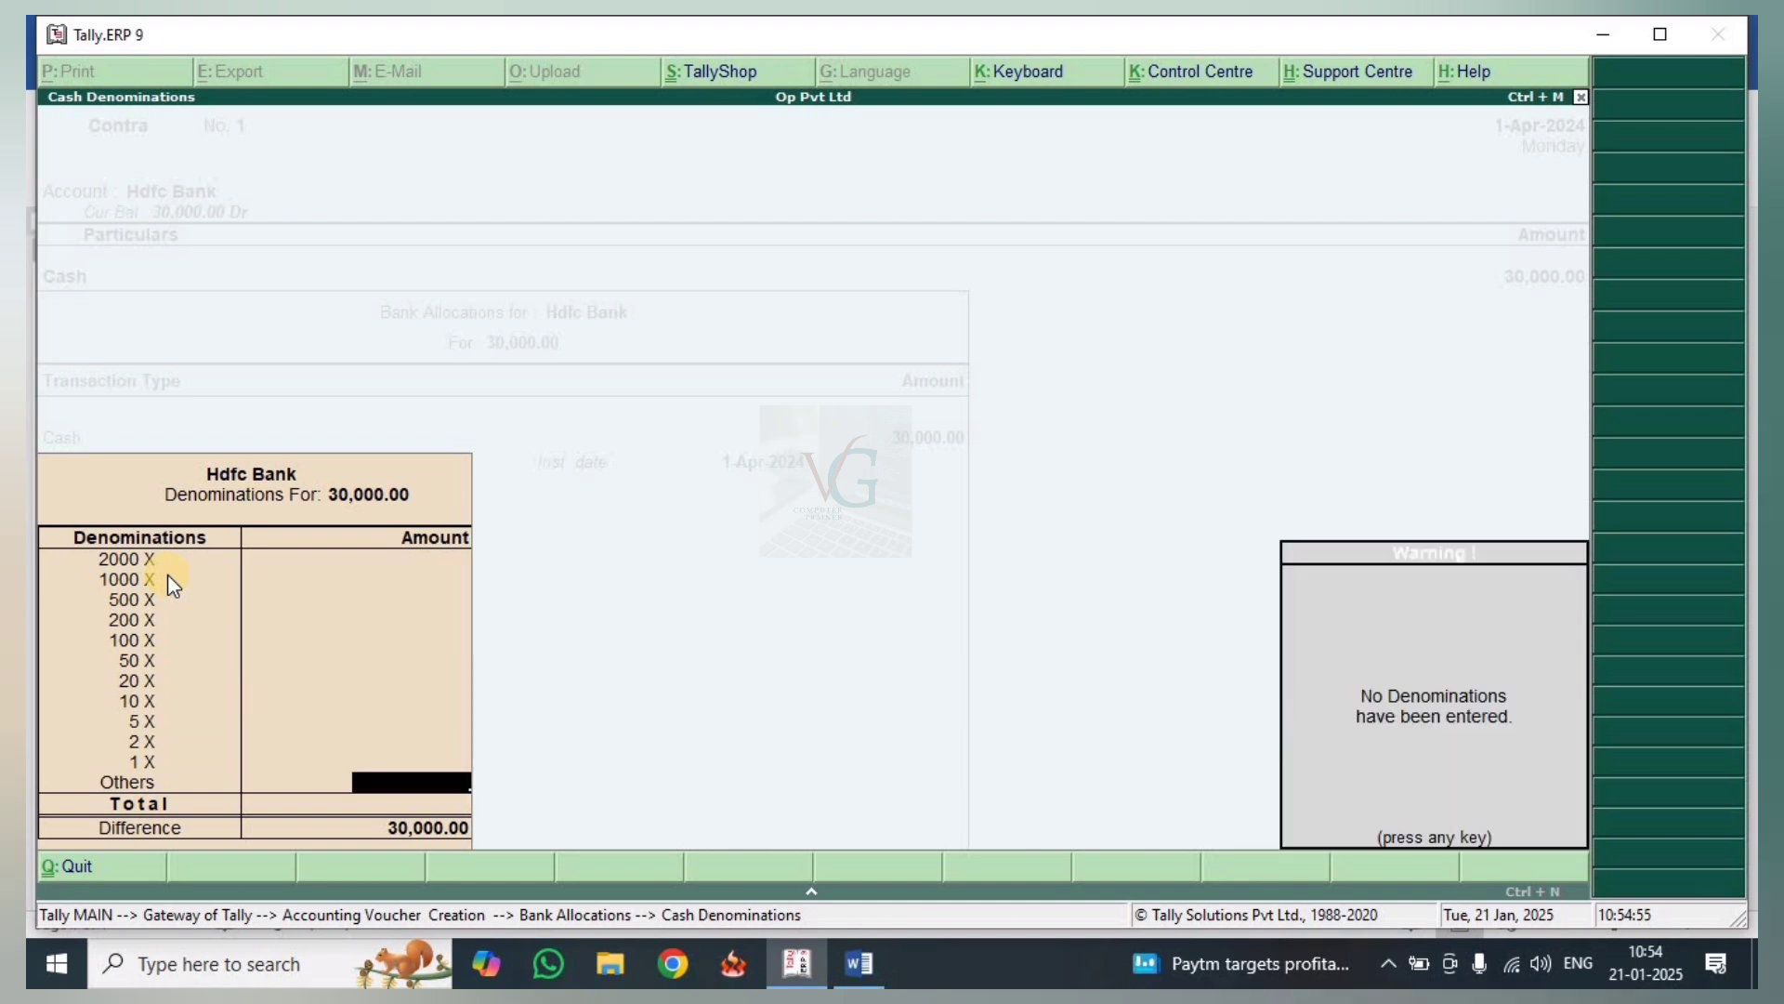
Accept the Hdfc Bank allocation without denominations and save the deposit voucher without a narration.
key(Return)
key(ctrl+a)
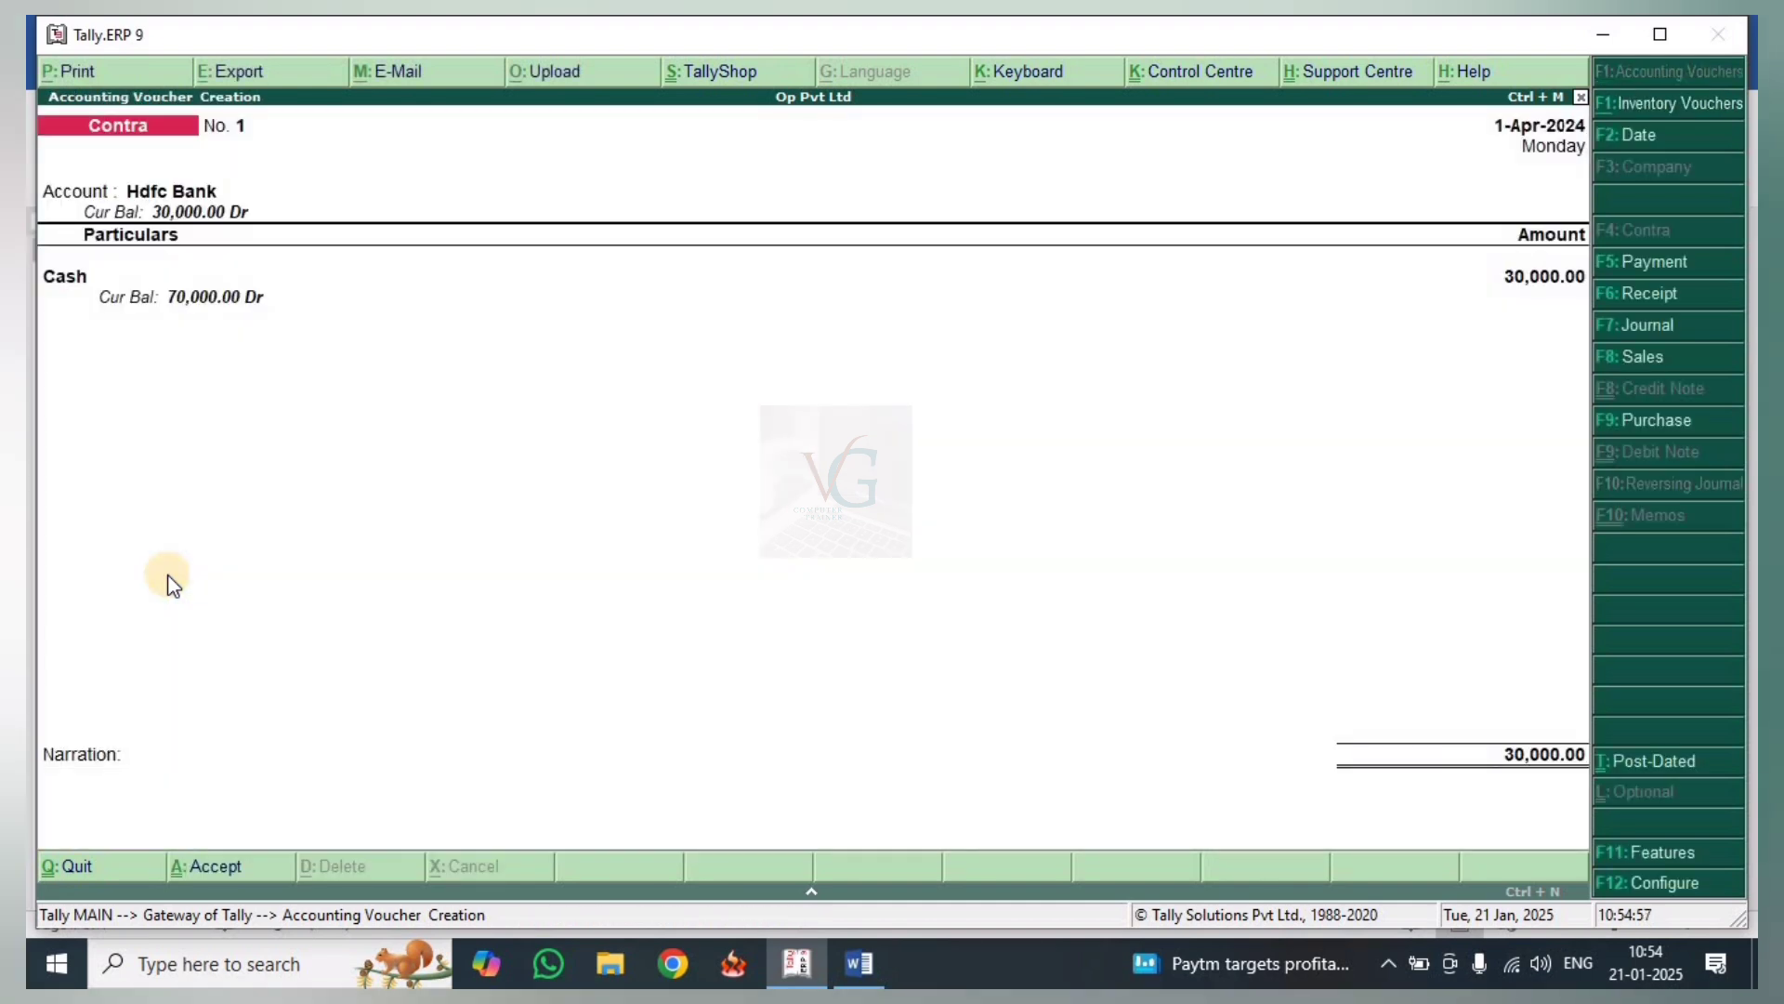
key(Return)
key(Return)
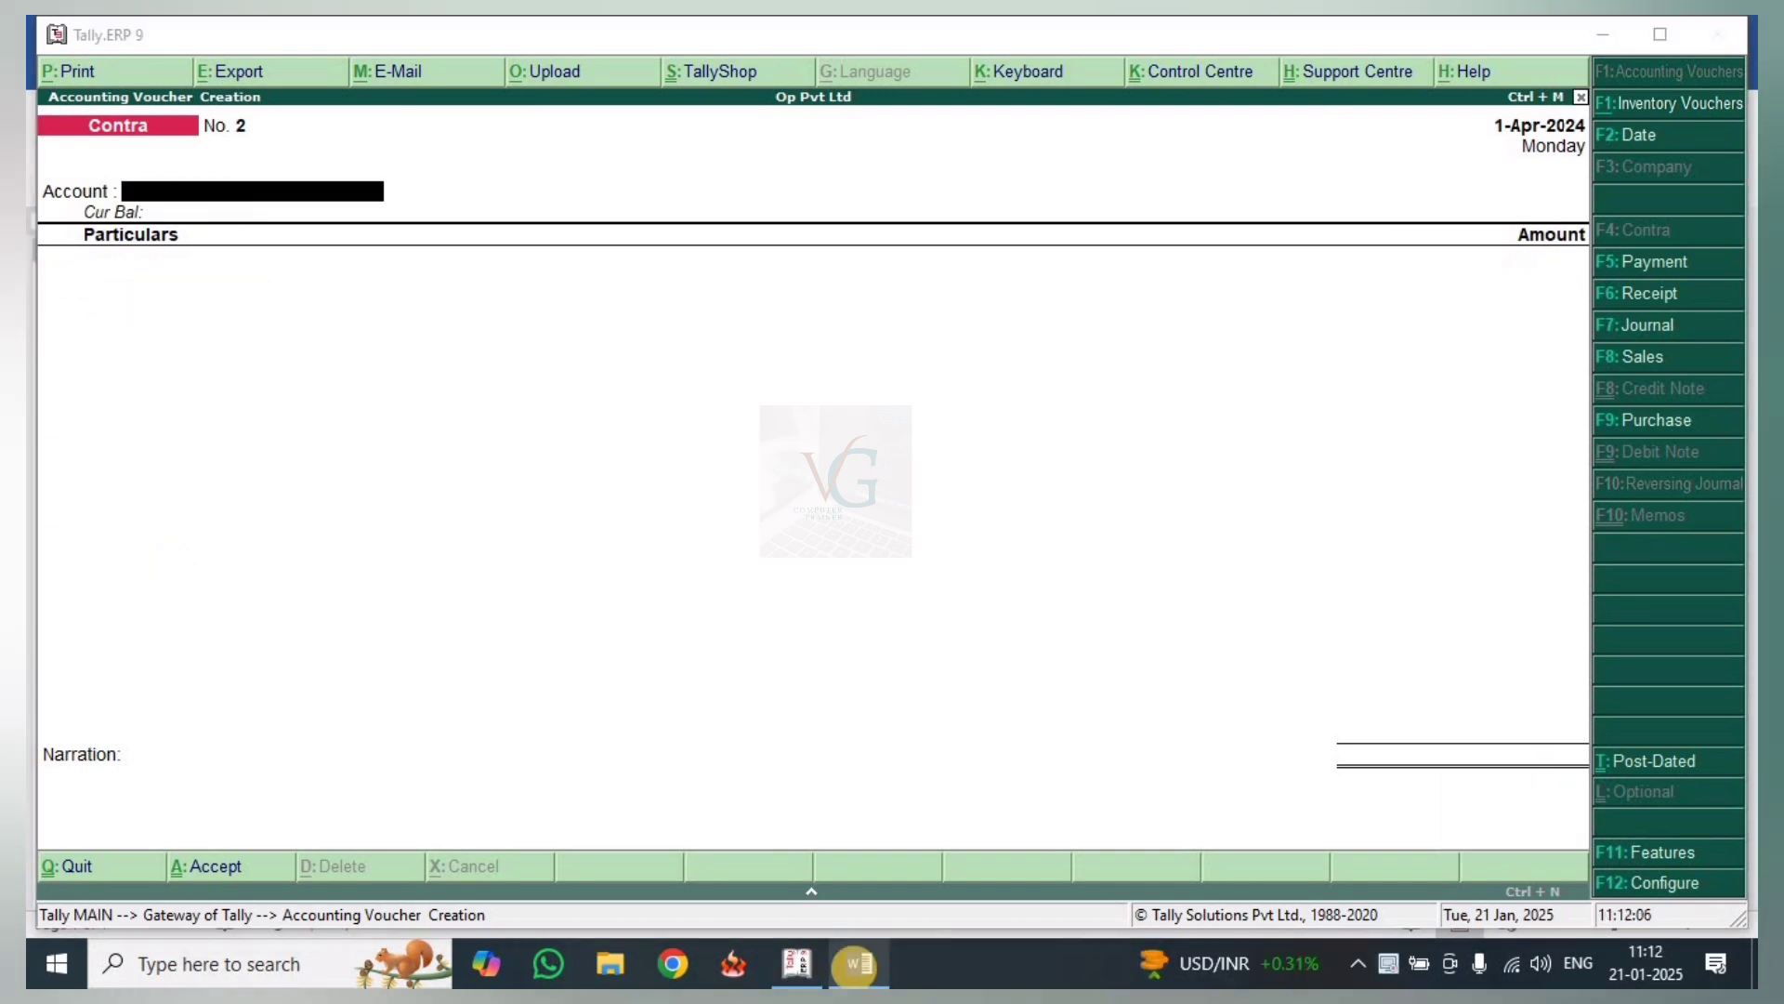
Consult the Word notes on cash withdrawal, return to Tally and choose Cash as the second contra voucher's account.
click(860, 963)
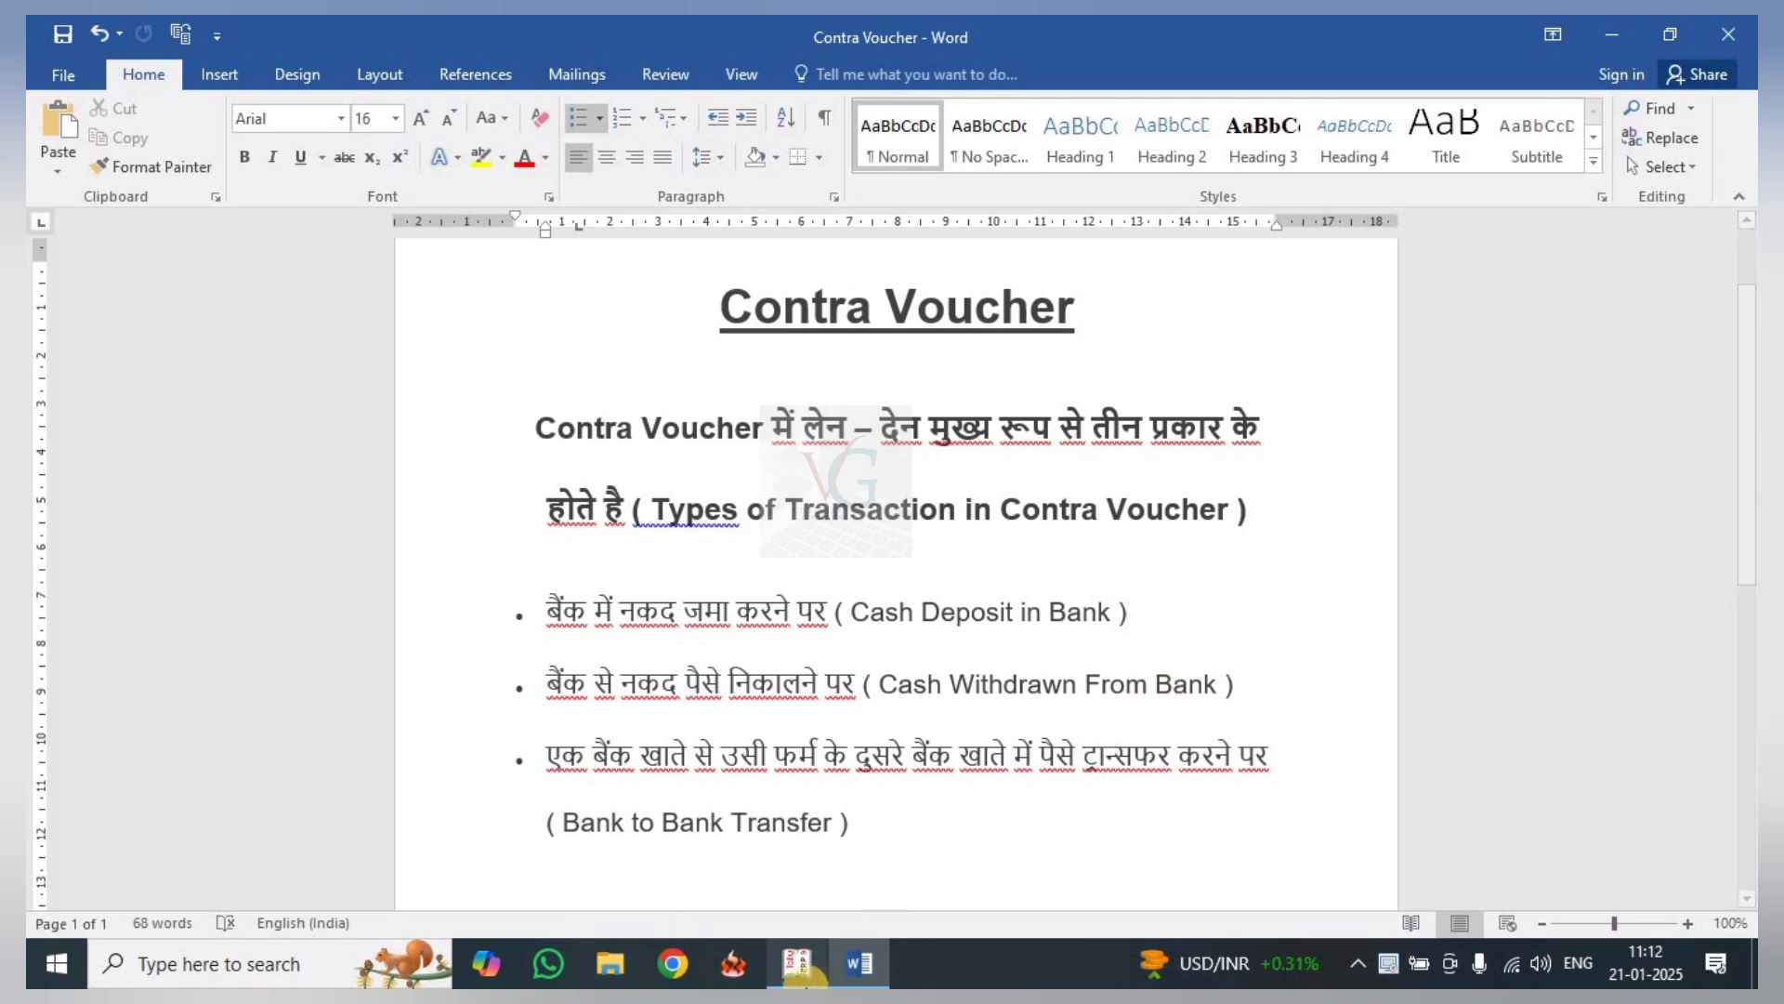
click(799, 963)
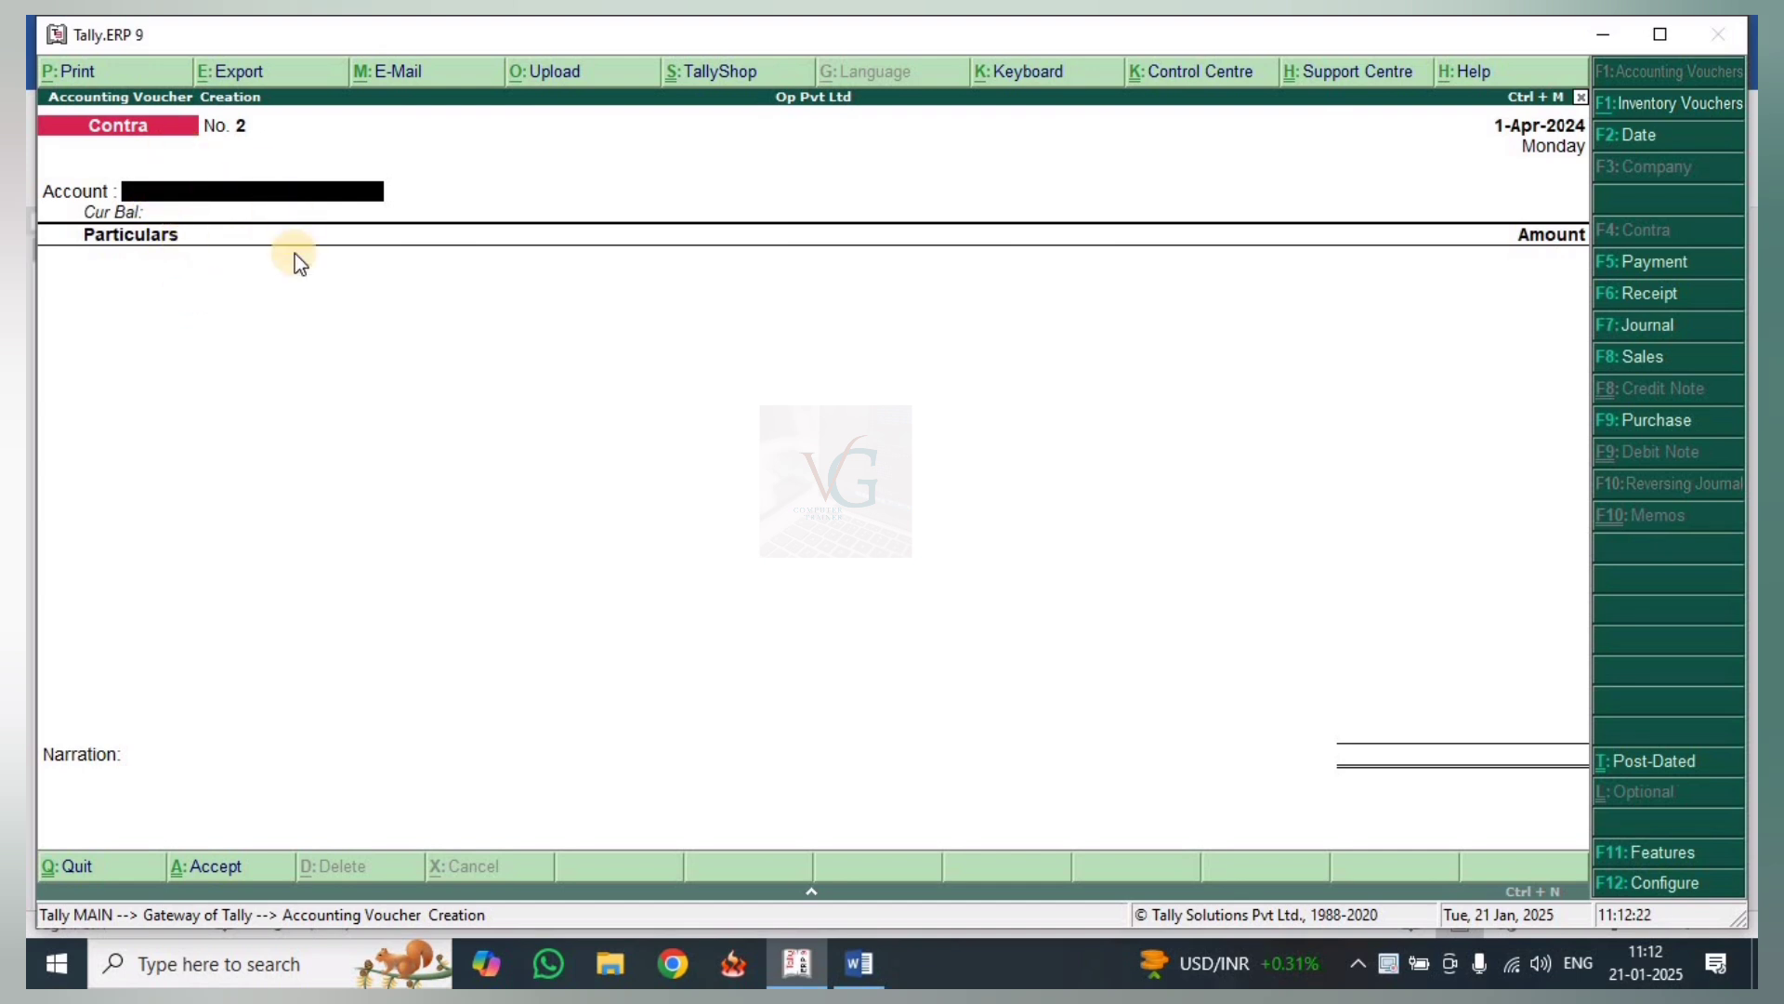
click(385, 240)
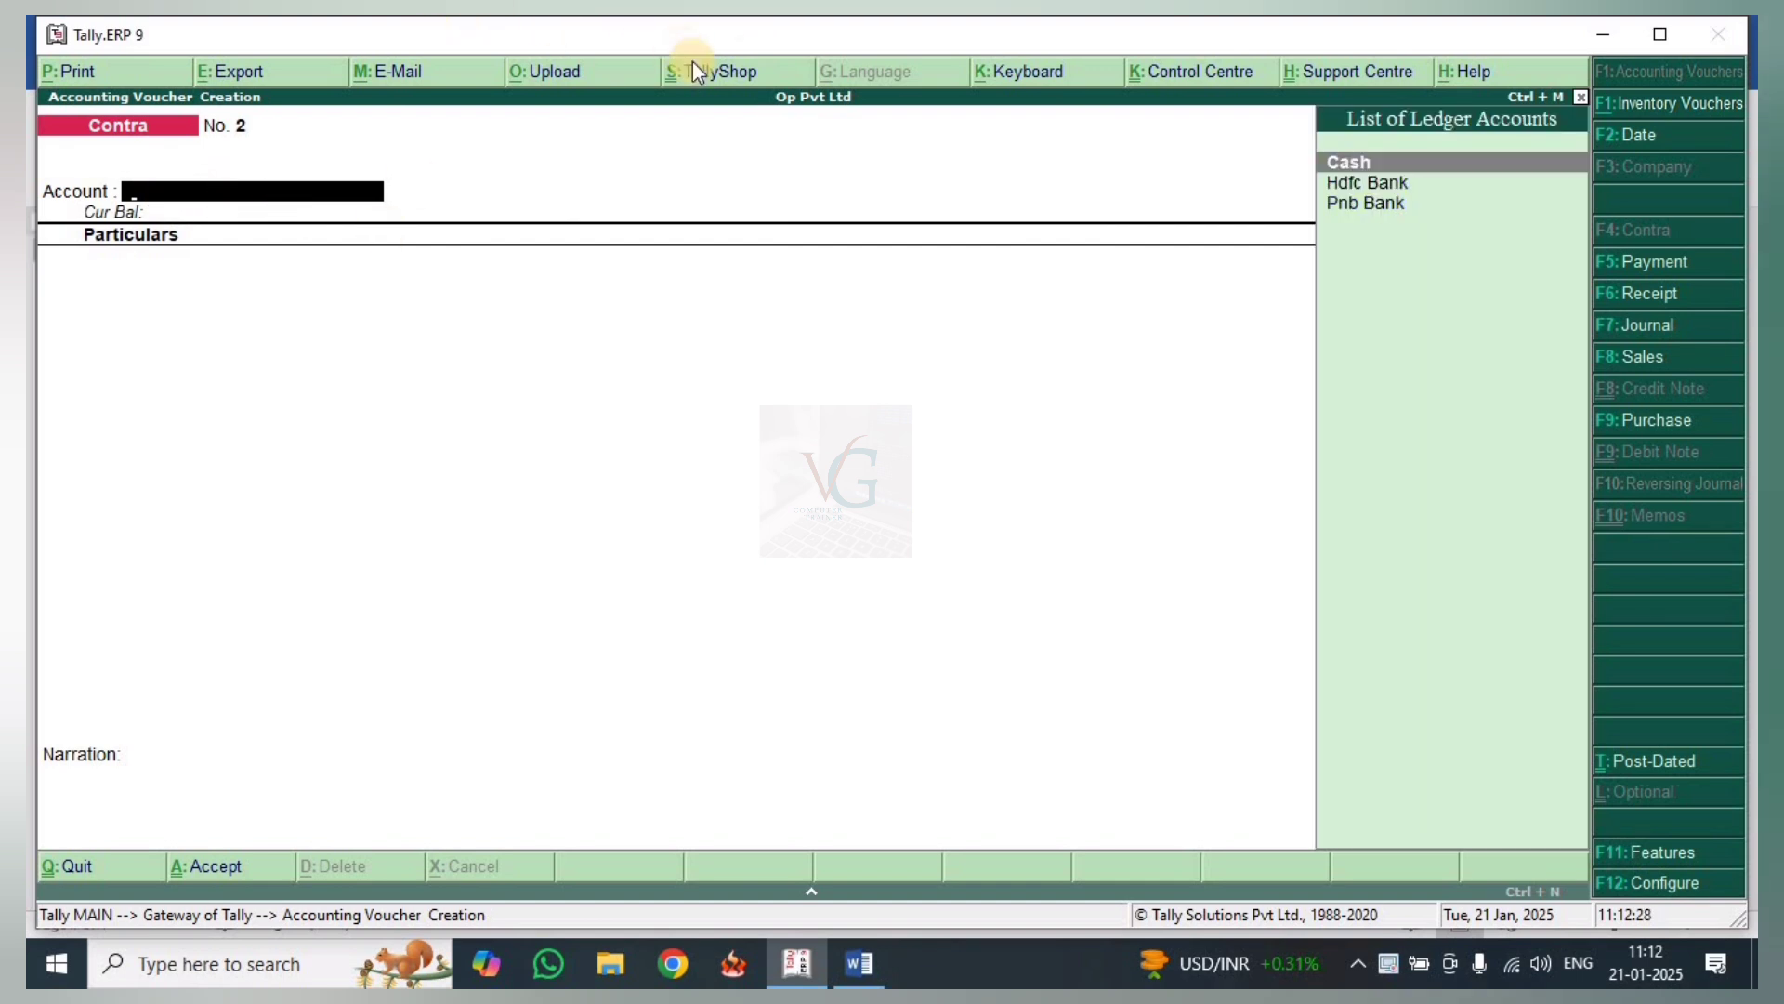
key(Return)
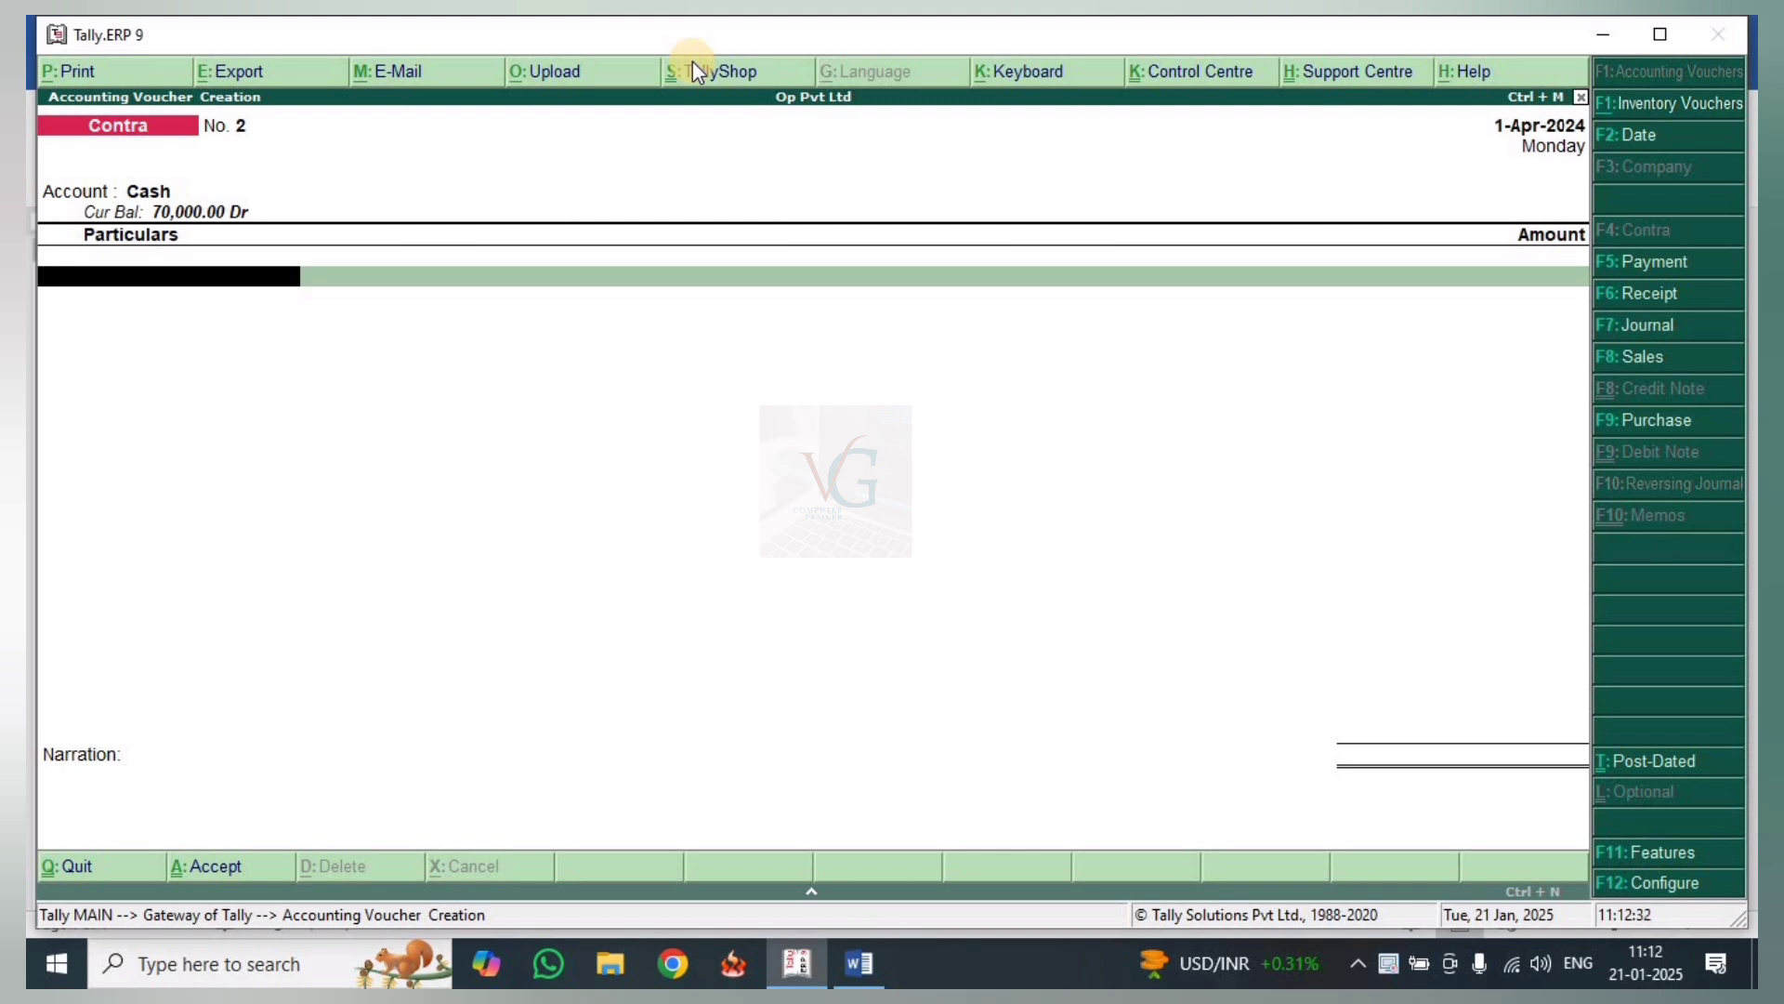
Add Hdfc Bank to the withdrawal voucher's particulars with an amount of 10000.
key(space)
key(Down)
key(Down)
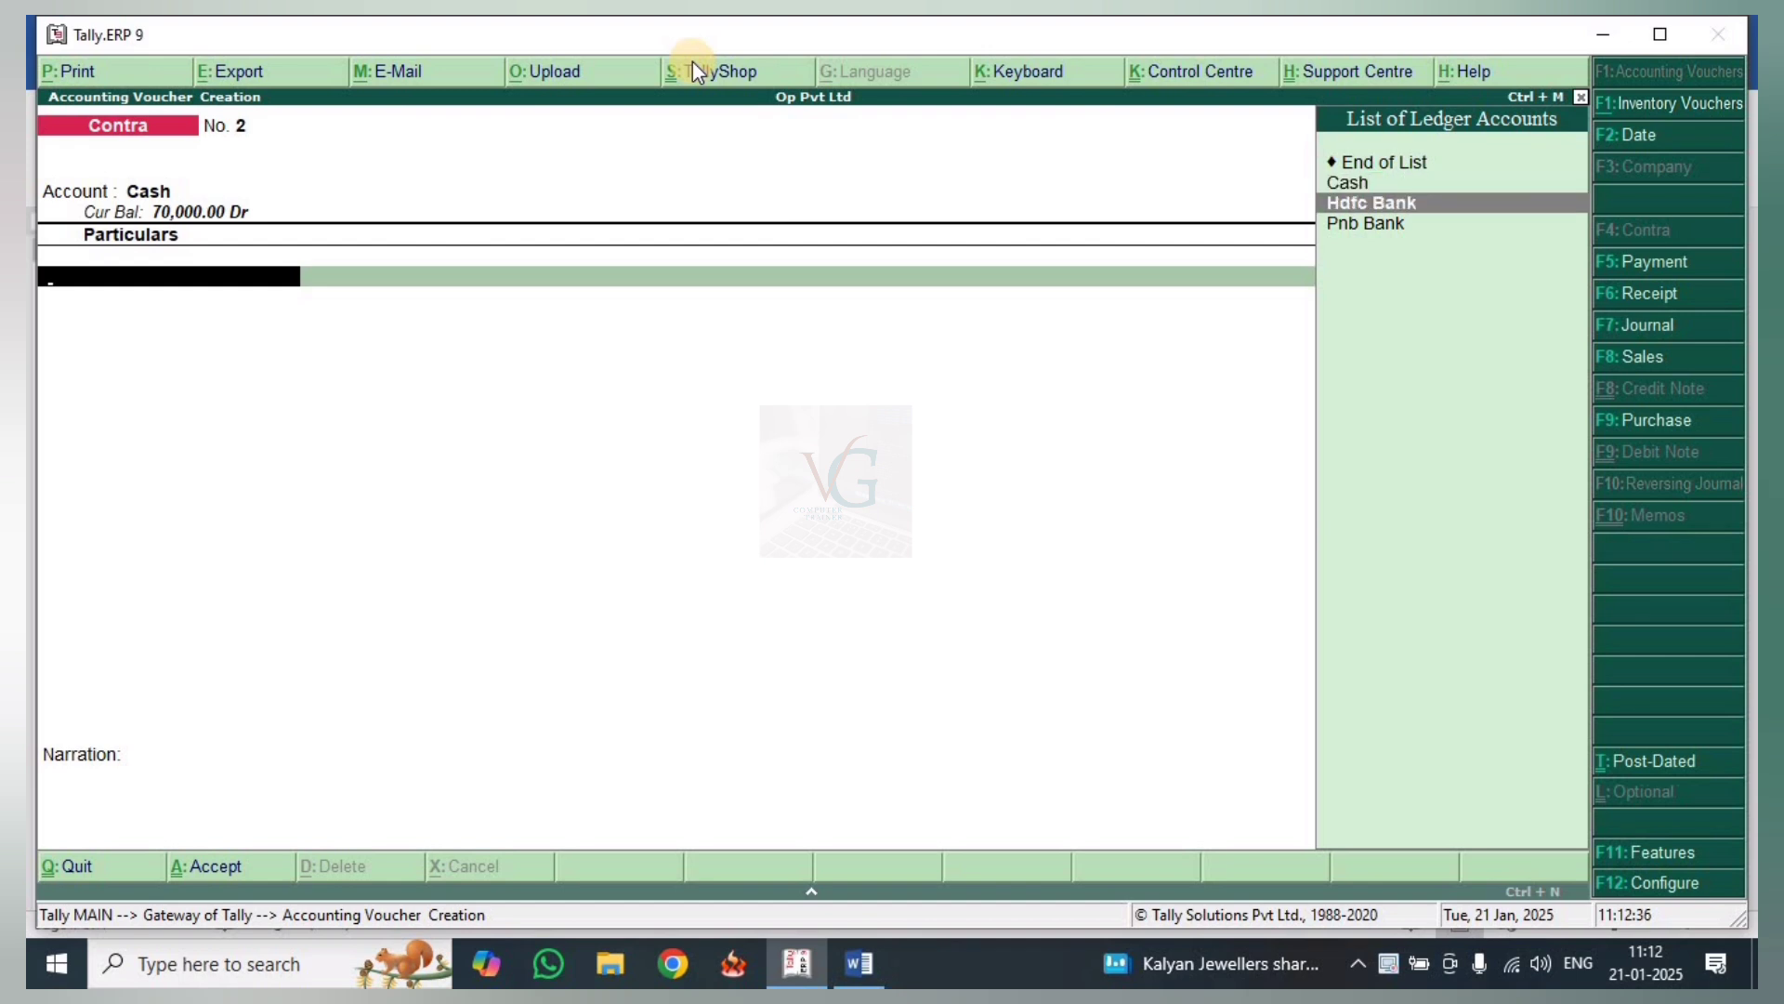
key(Return)
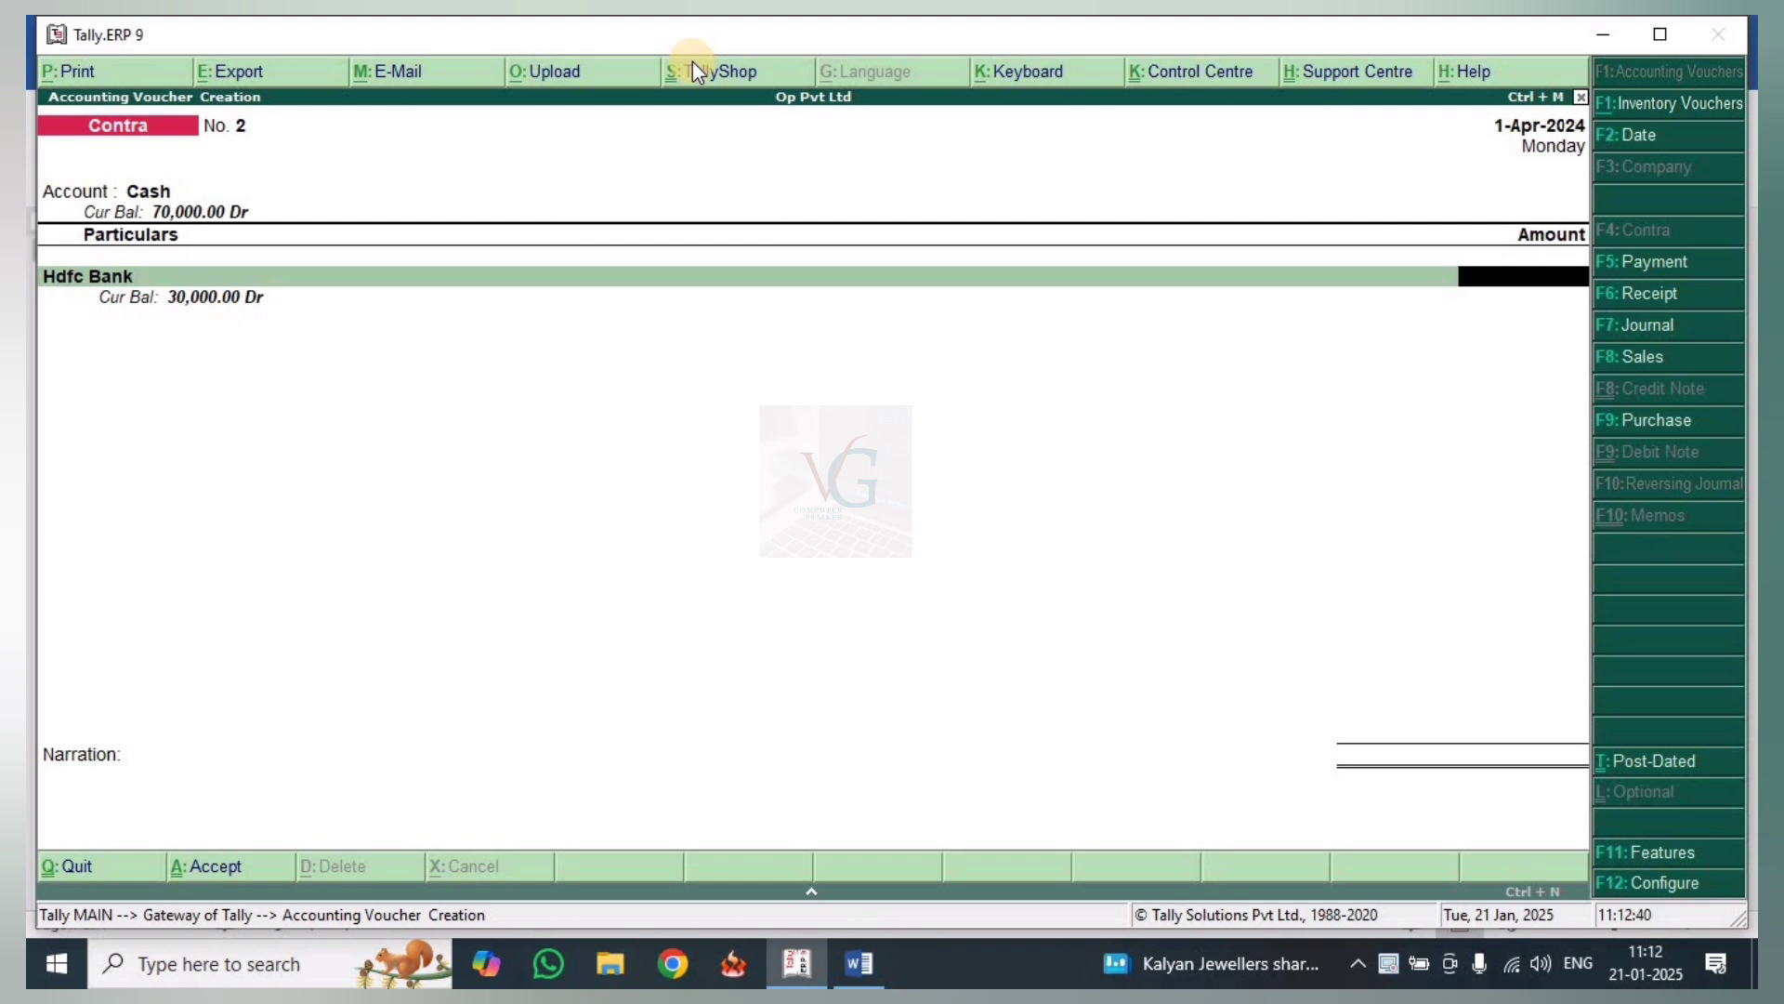
text(10000)
key(Return)
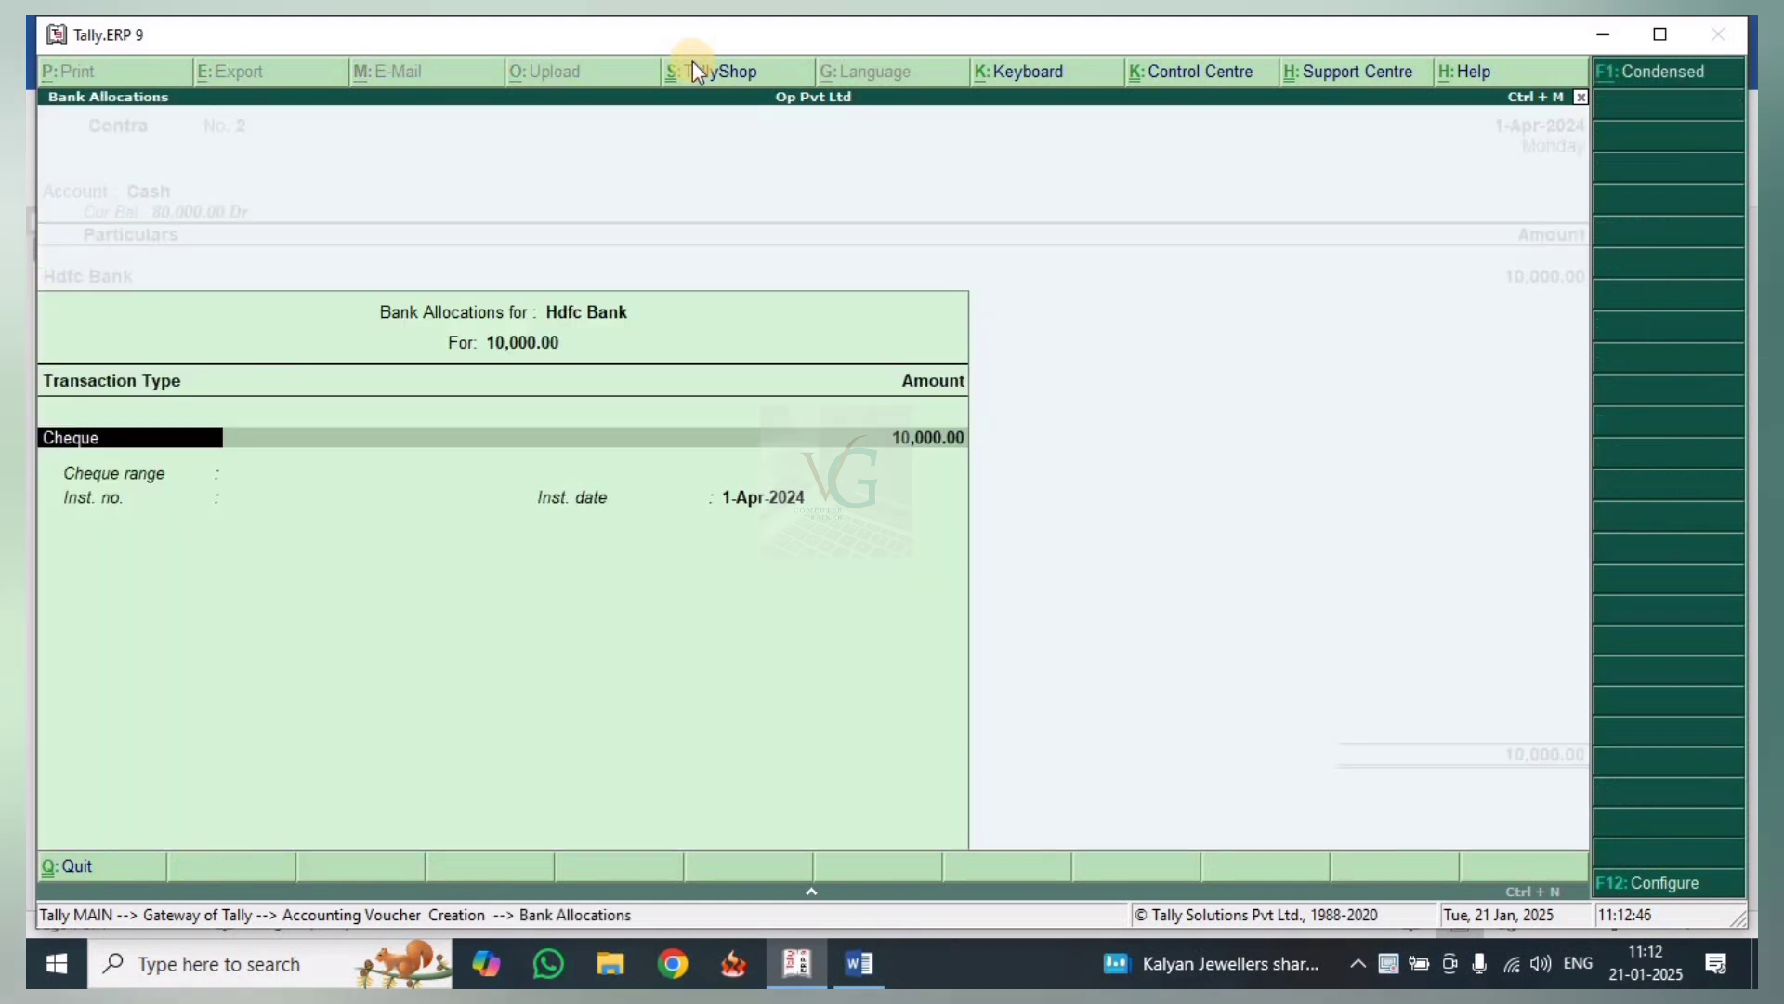
Accept the Hdfc Bank allocation as a Cheque transaction and save the withdrawal voucher without a narration.
key(Return)
key(Return)
key(Return)
key(Return)
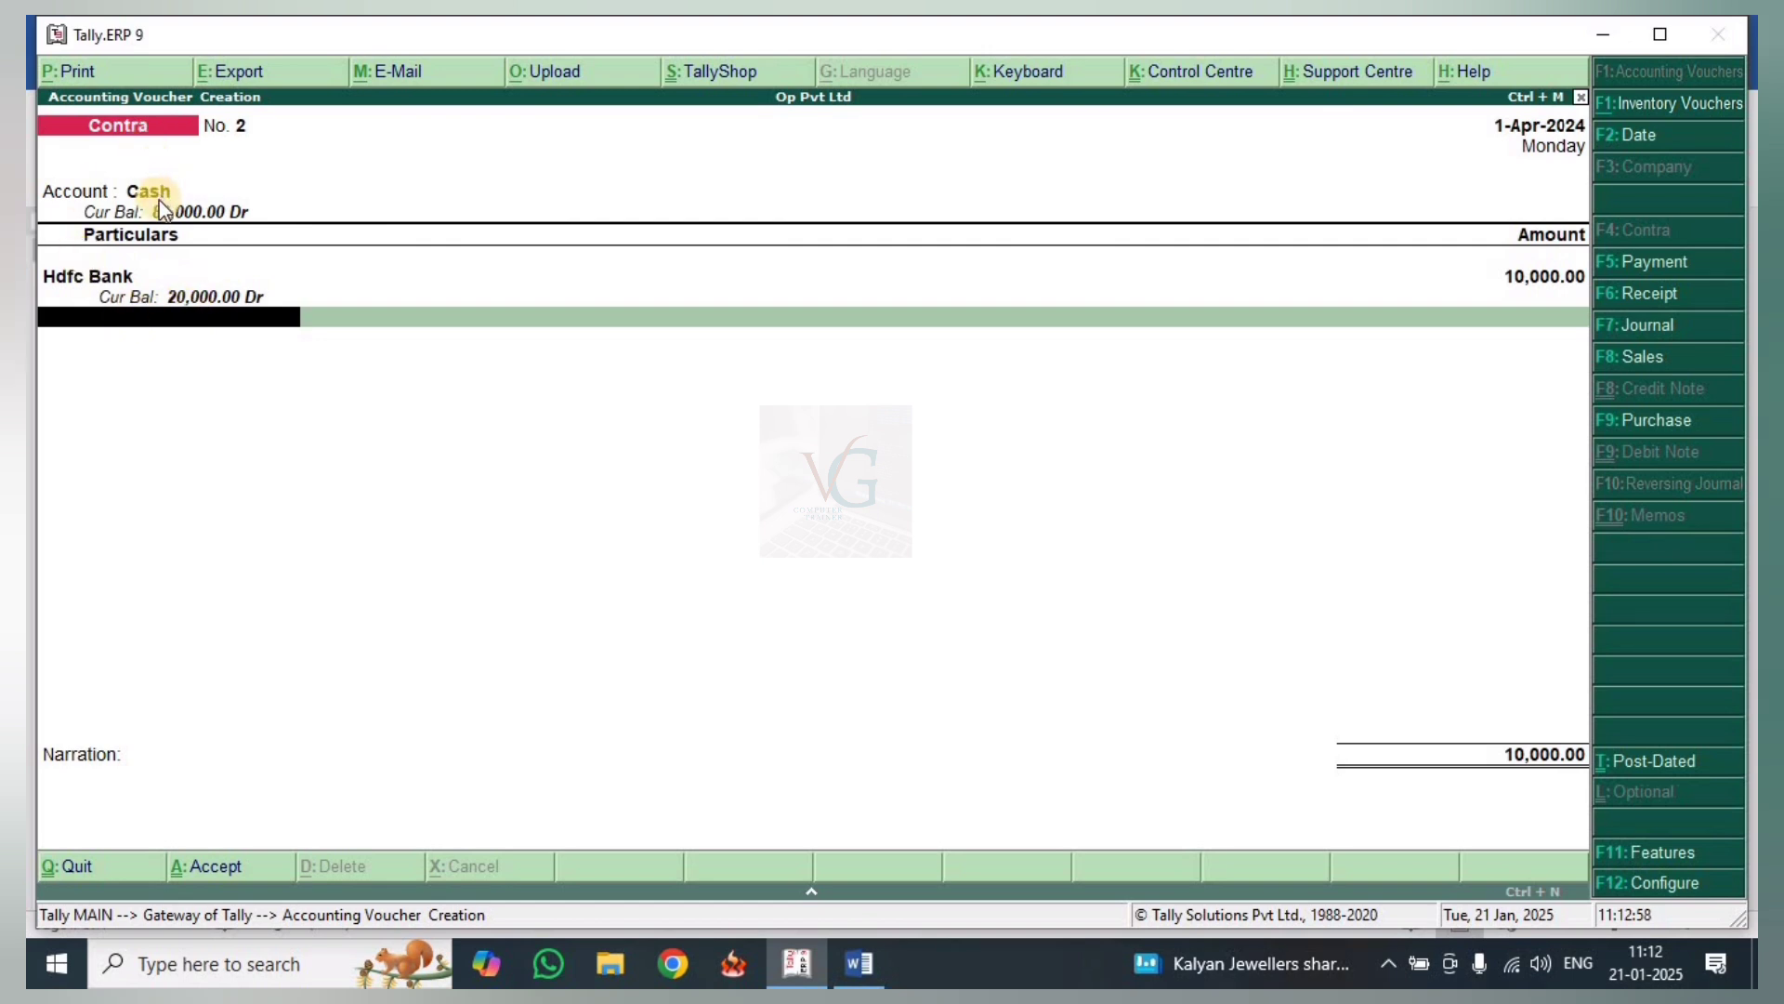
key(Return)
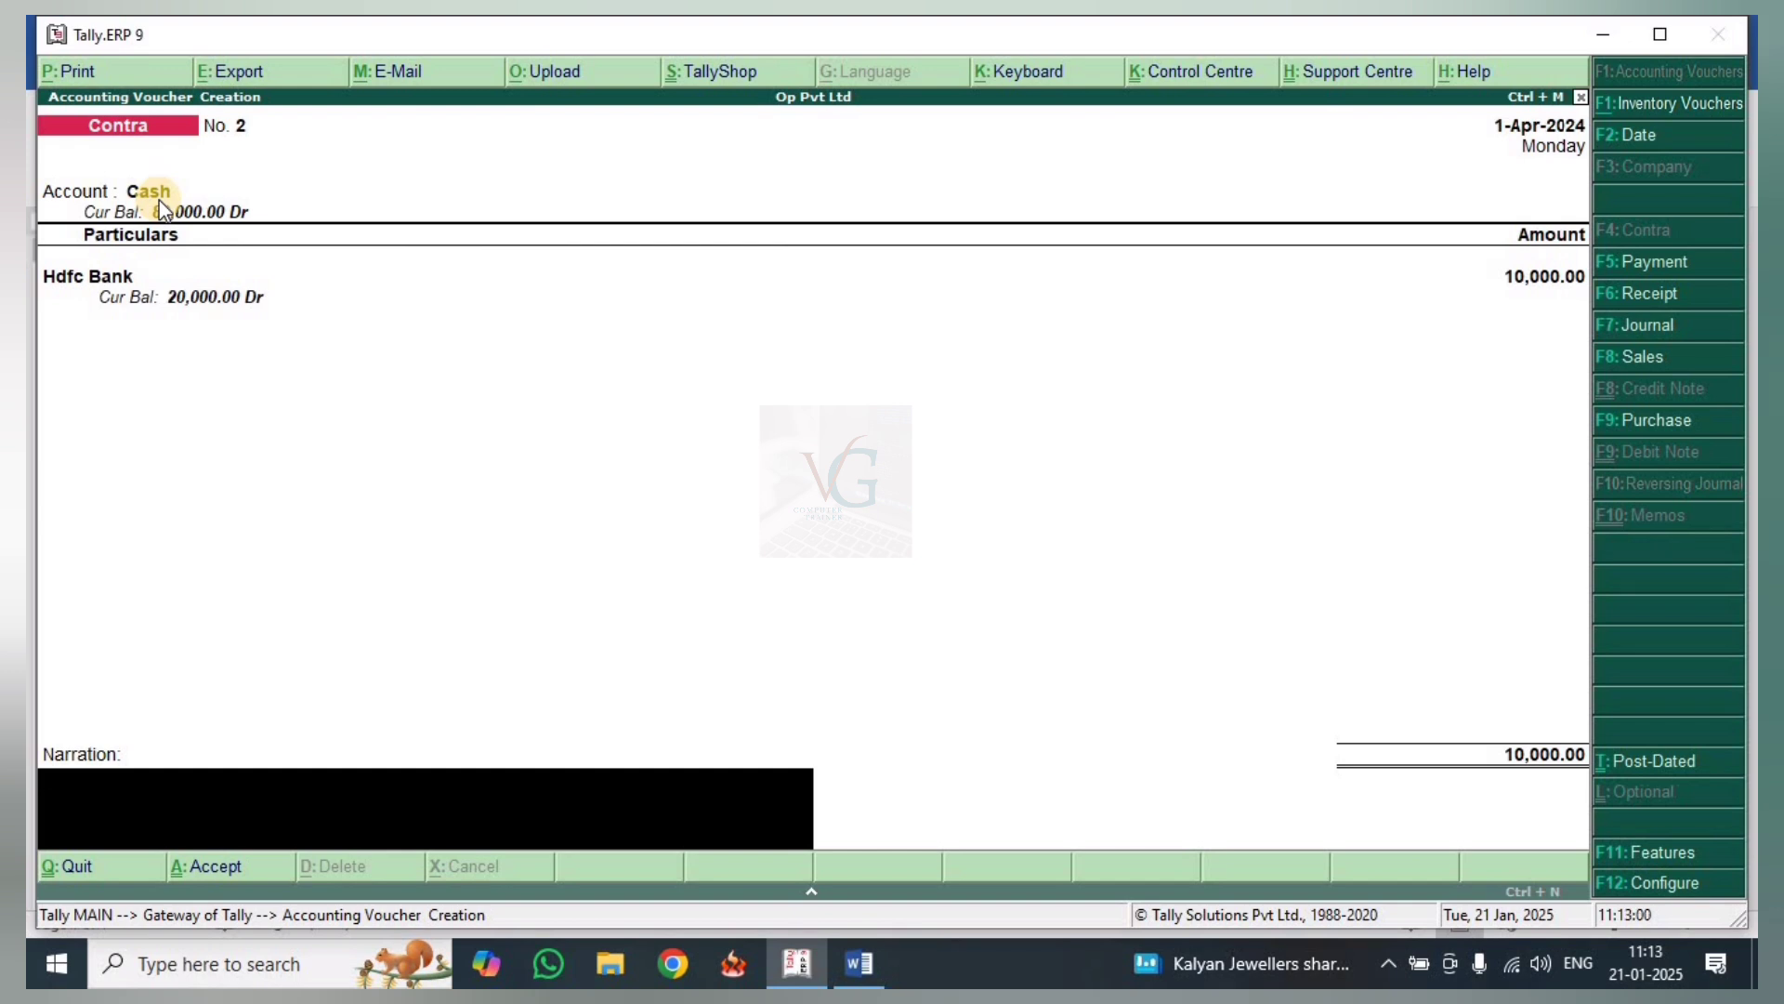
key(Return)
key(Return)
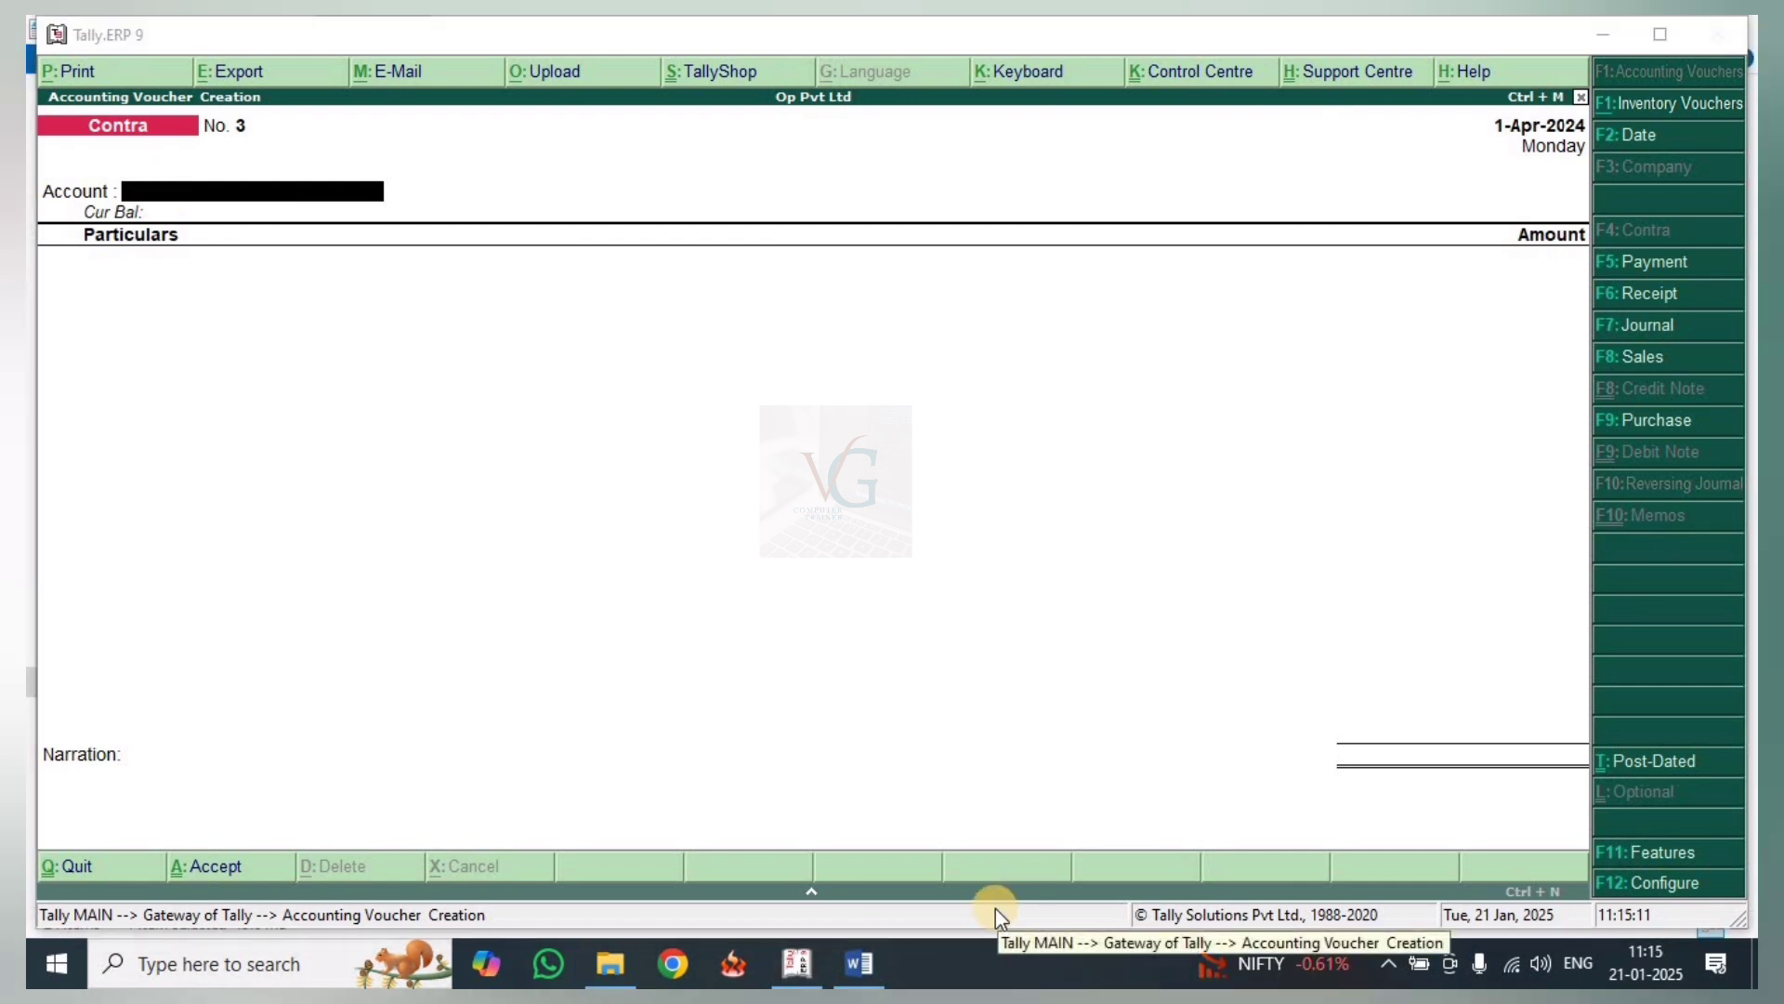
Consult the Word notes on bank to bank transfer, return to Tally and choose Pnb Bank as the third contra voucher's account.
click(860, 963)
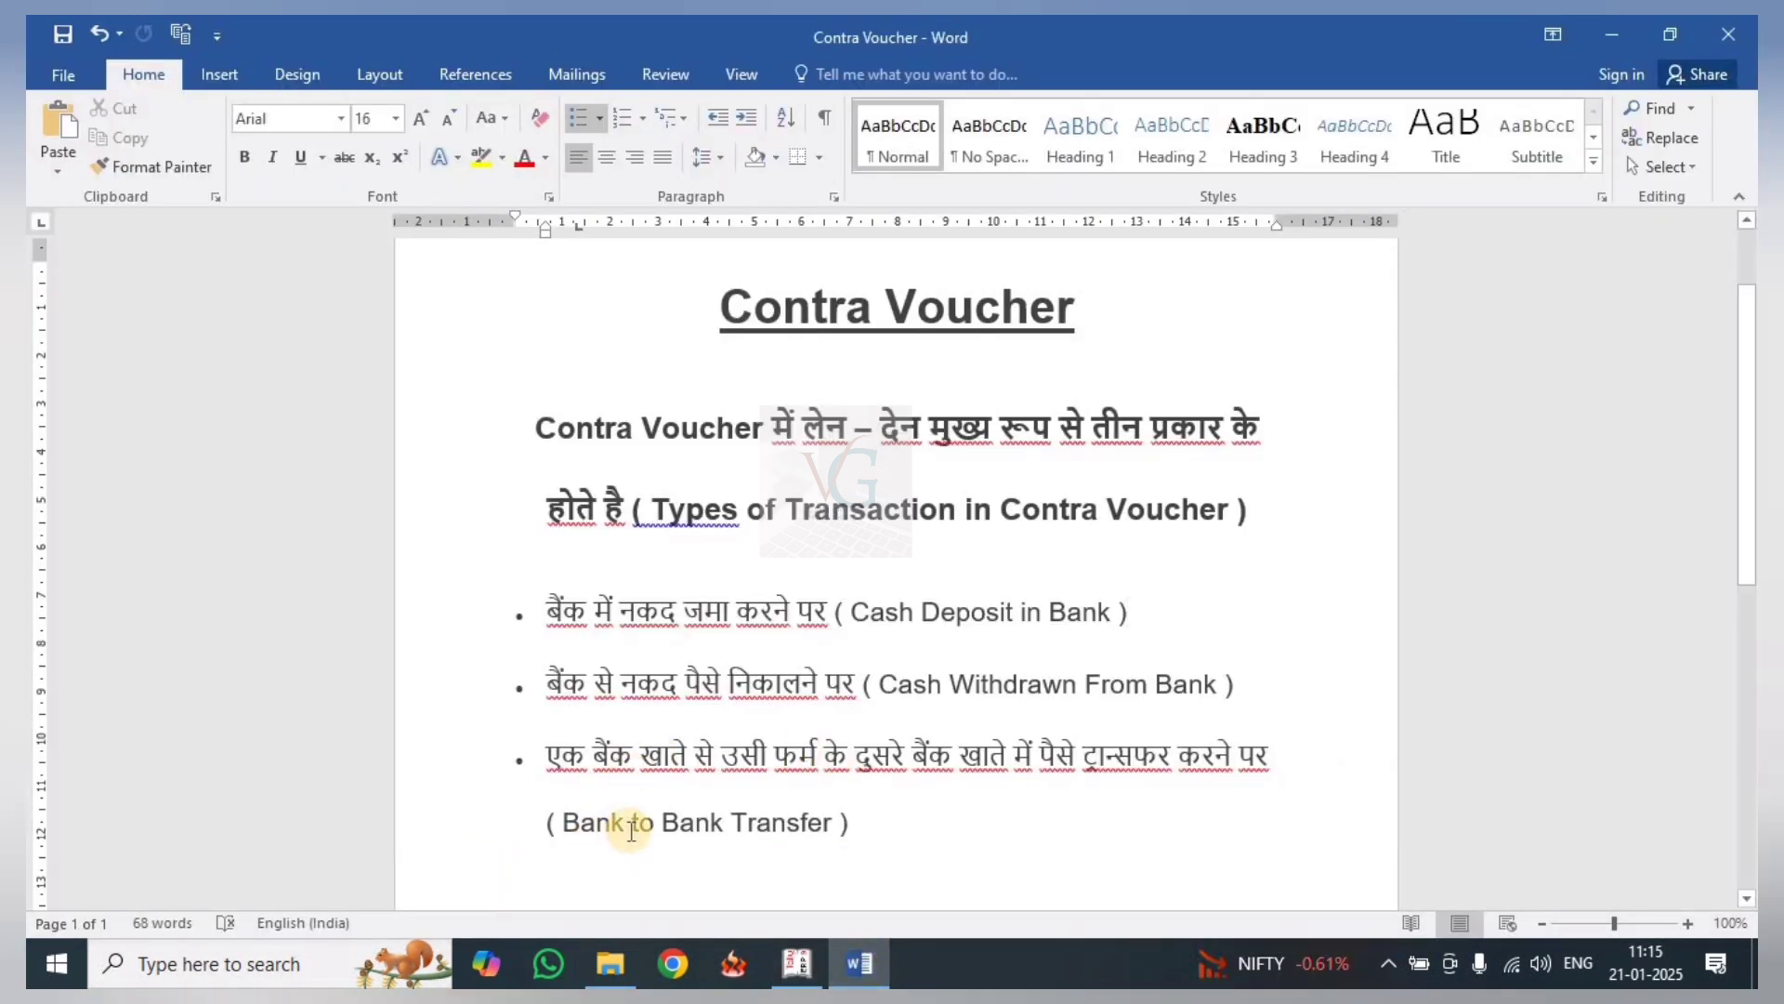
click(796, 975)
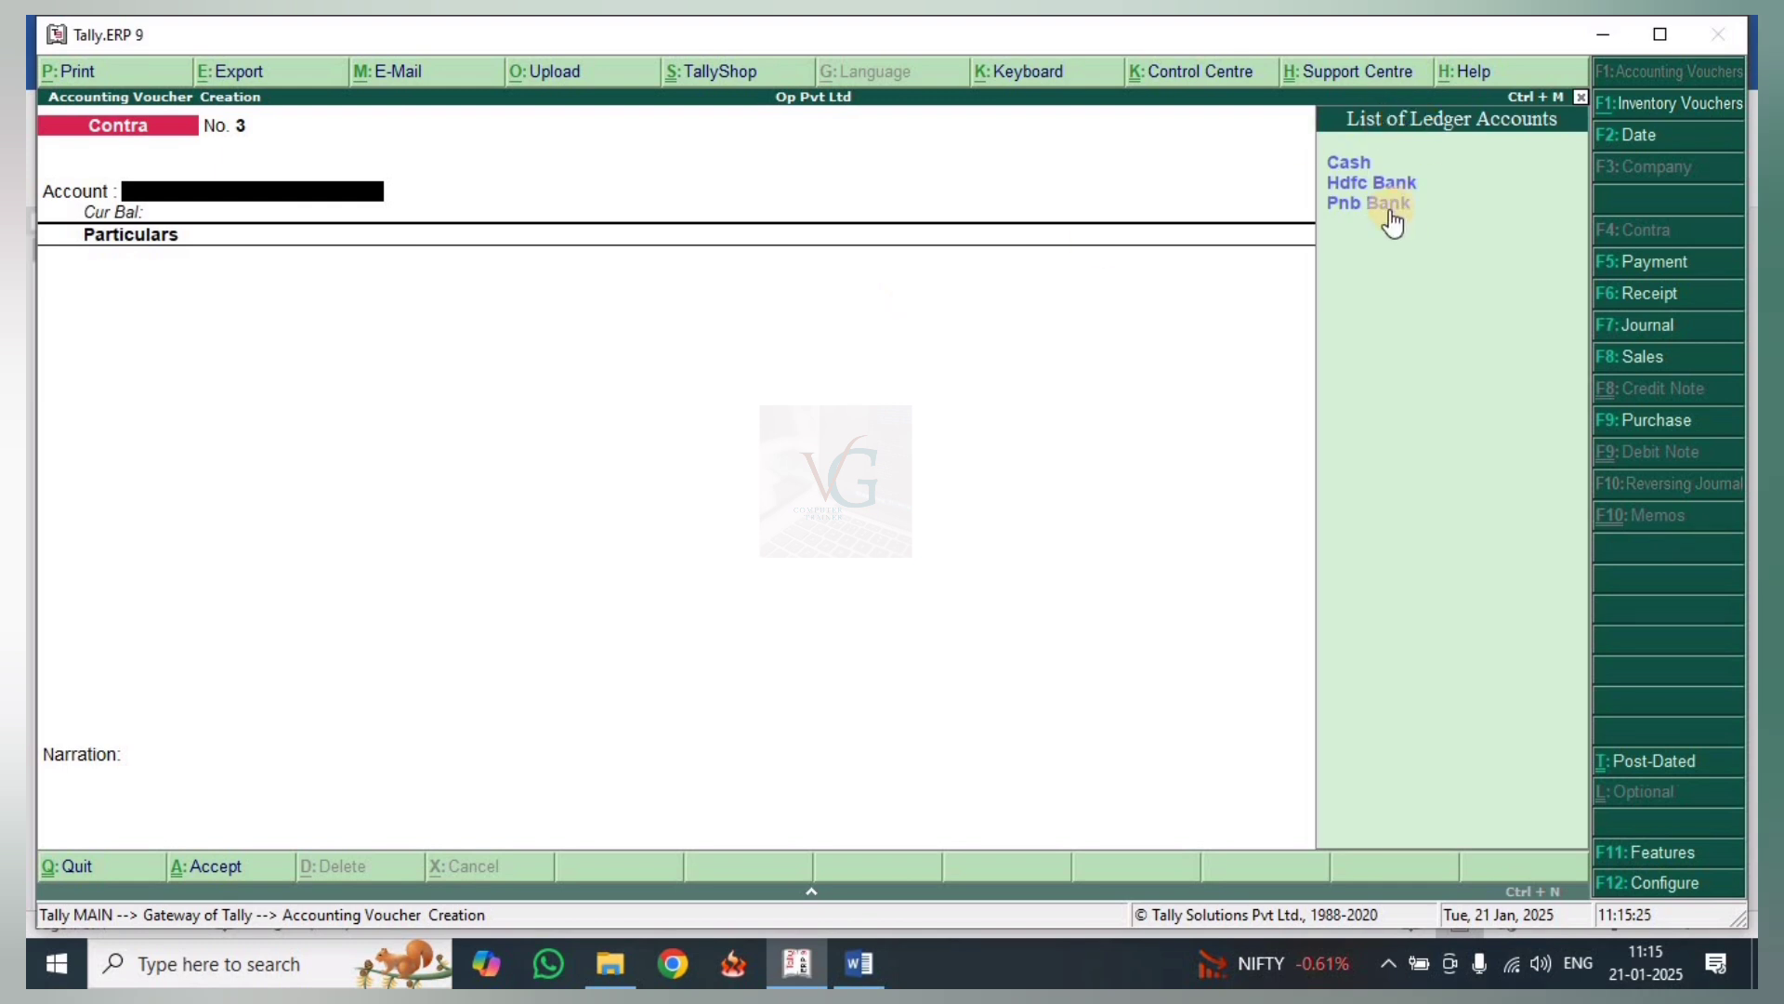
click(1391, 205)
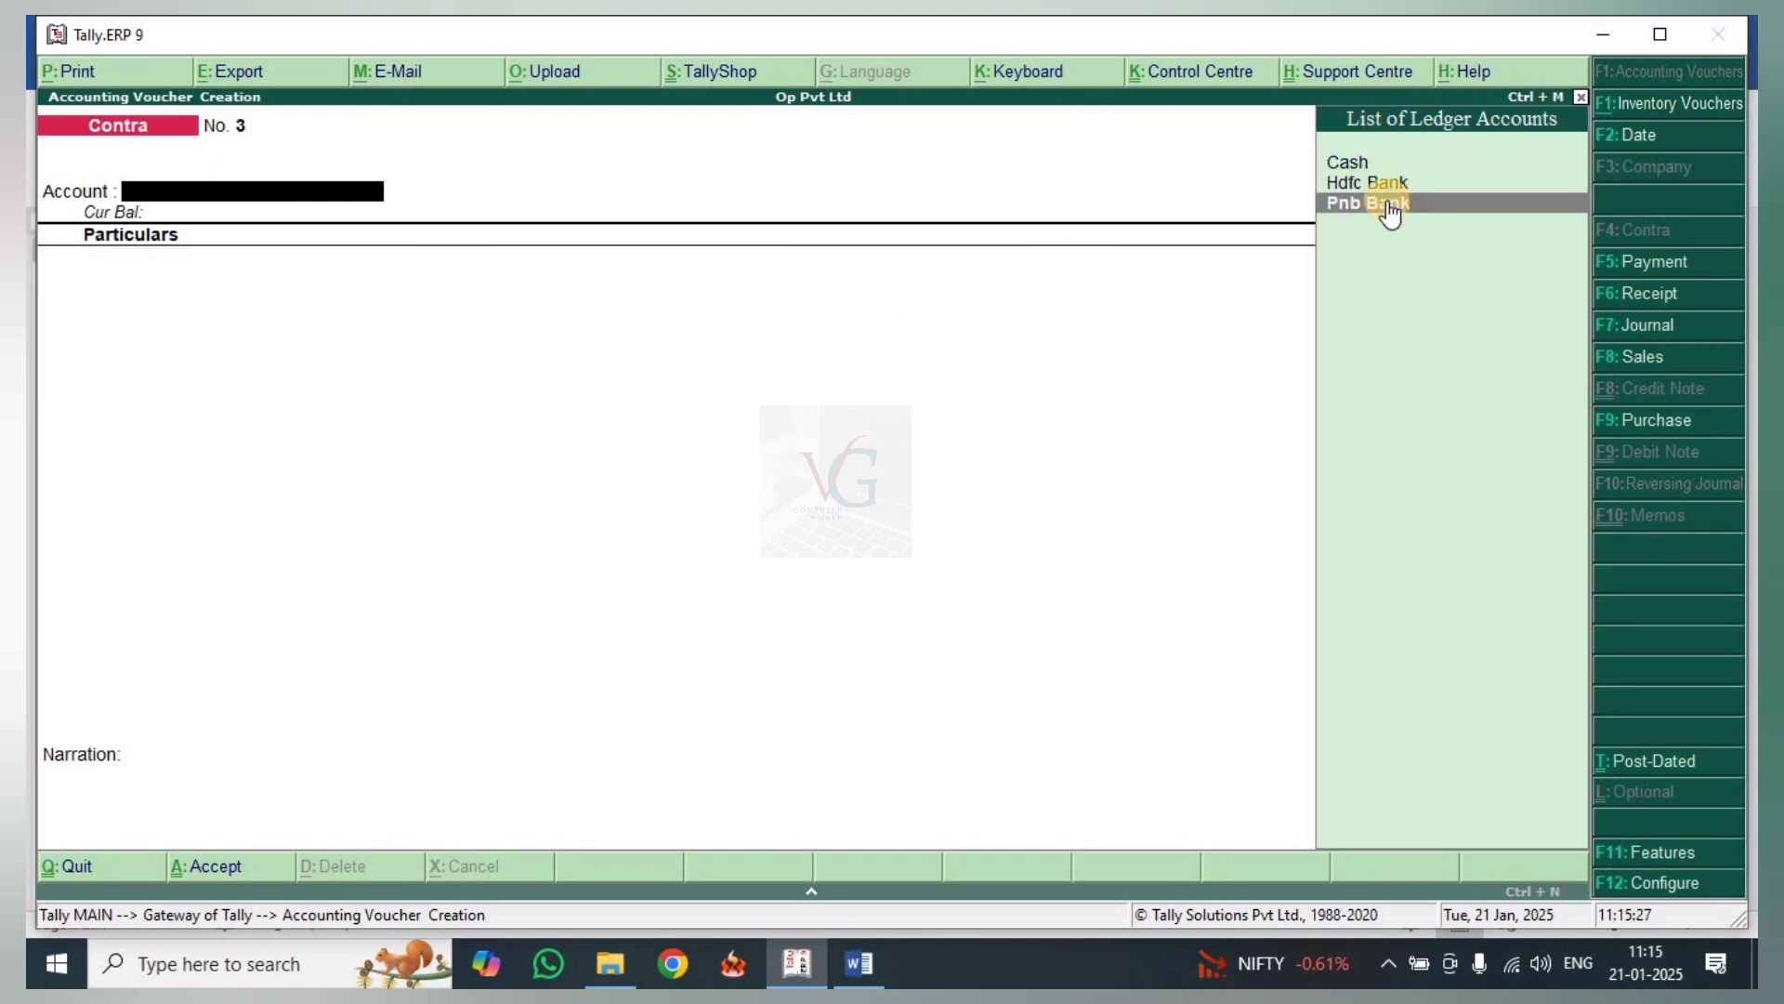
click(1389, 204)
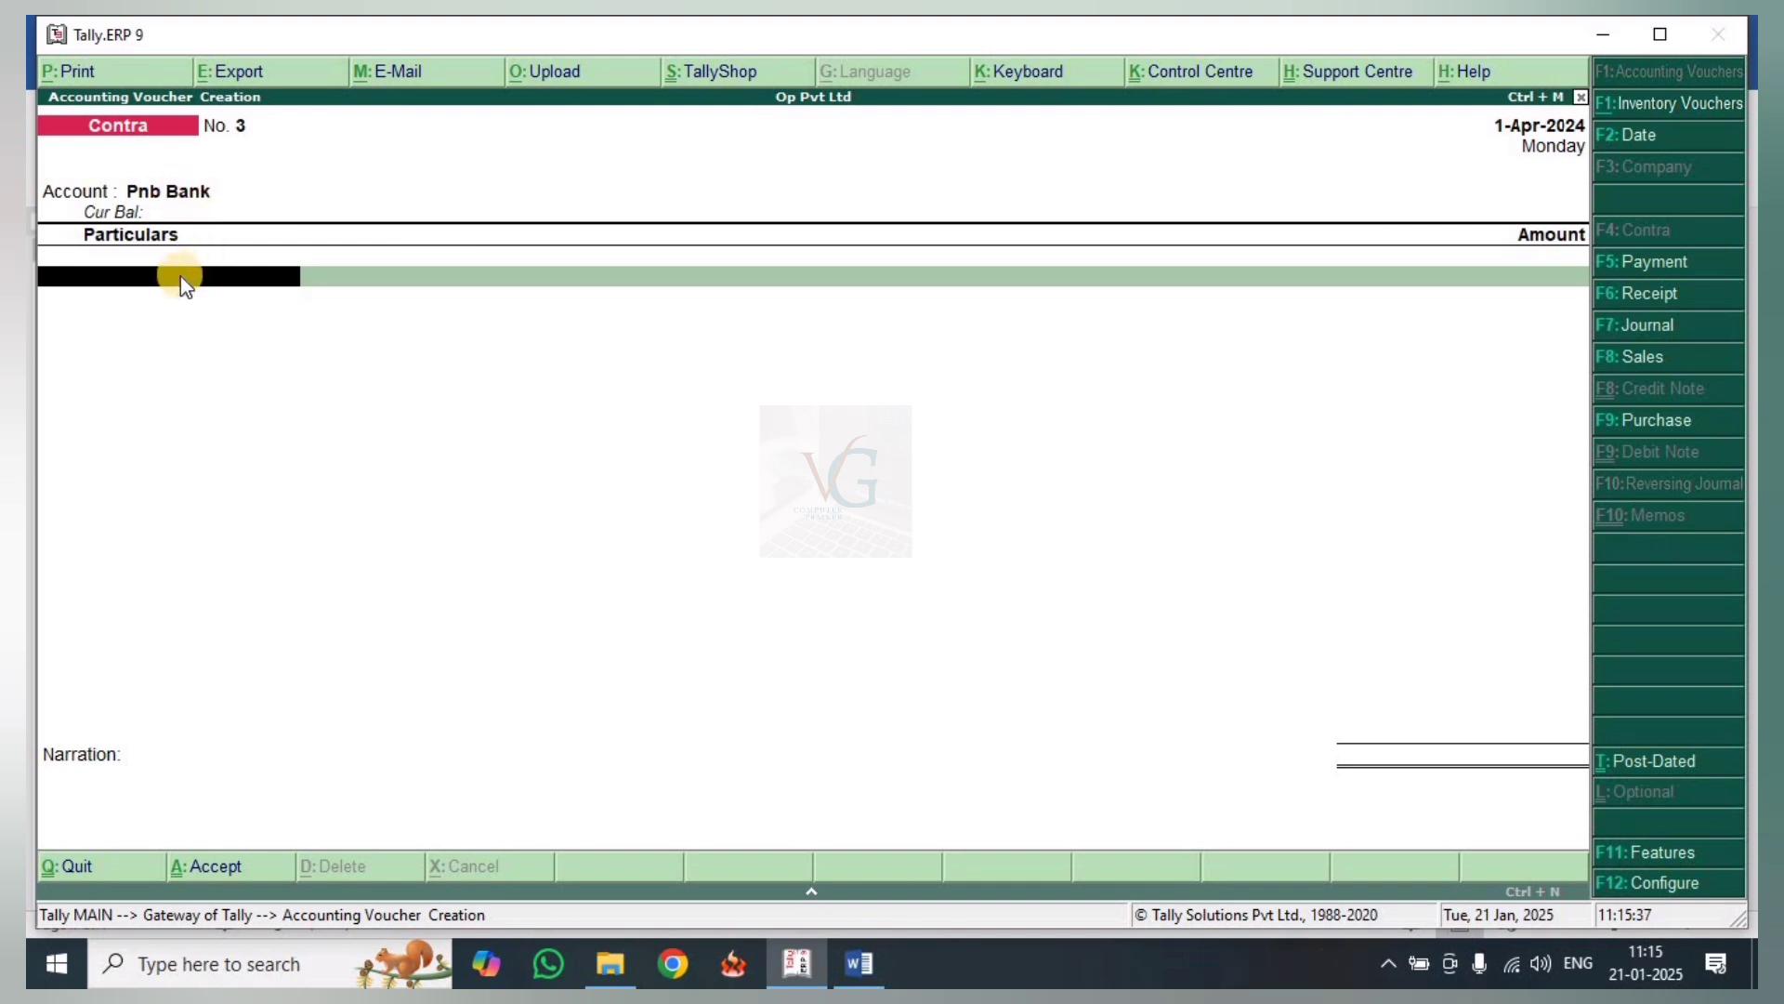
Add Hdfc Bank to the transfer voucher's particulars with an amount of 15000 and accept its default bank allocation.
key(space)
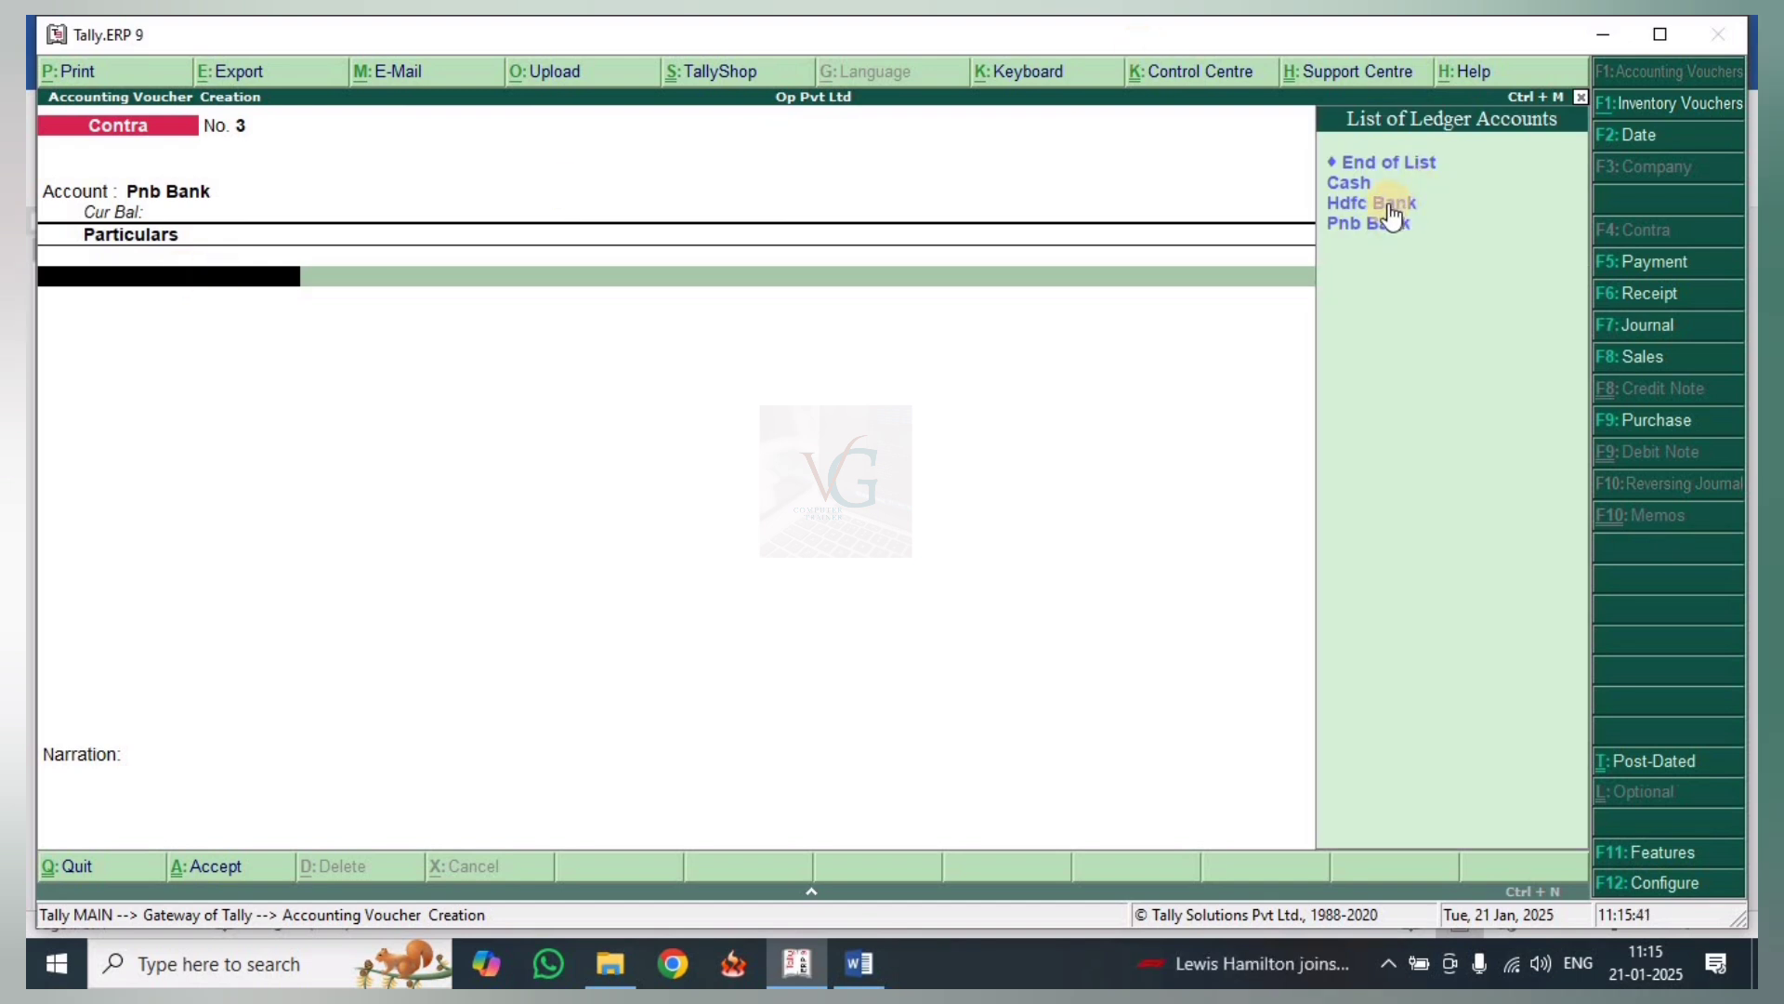
click(1398, 210)
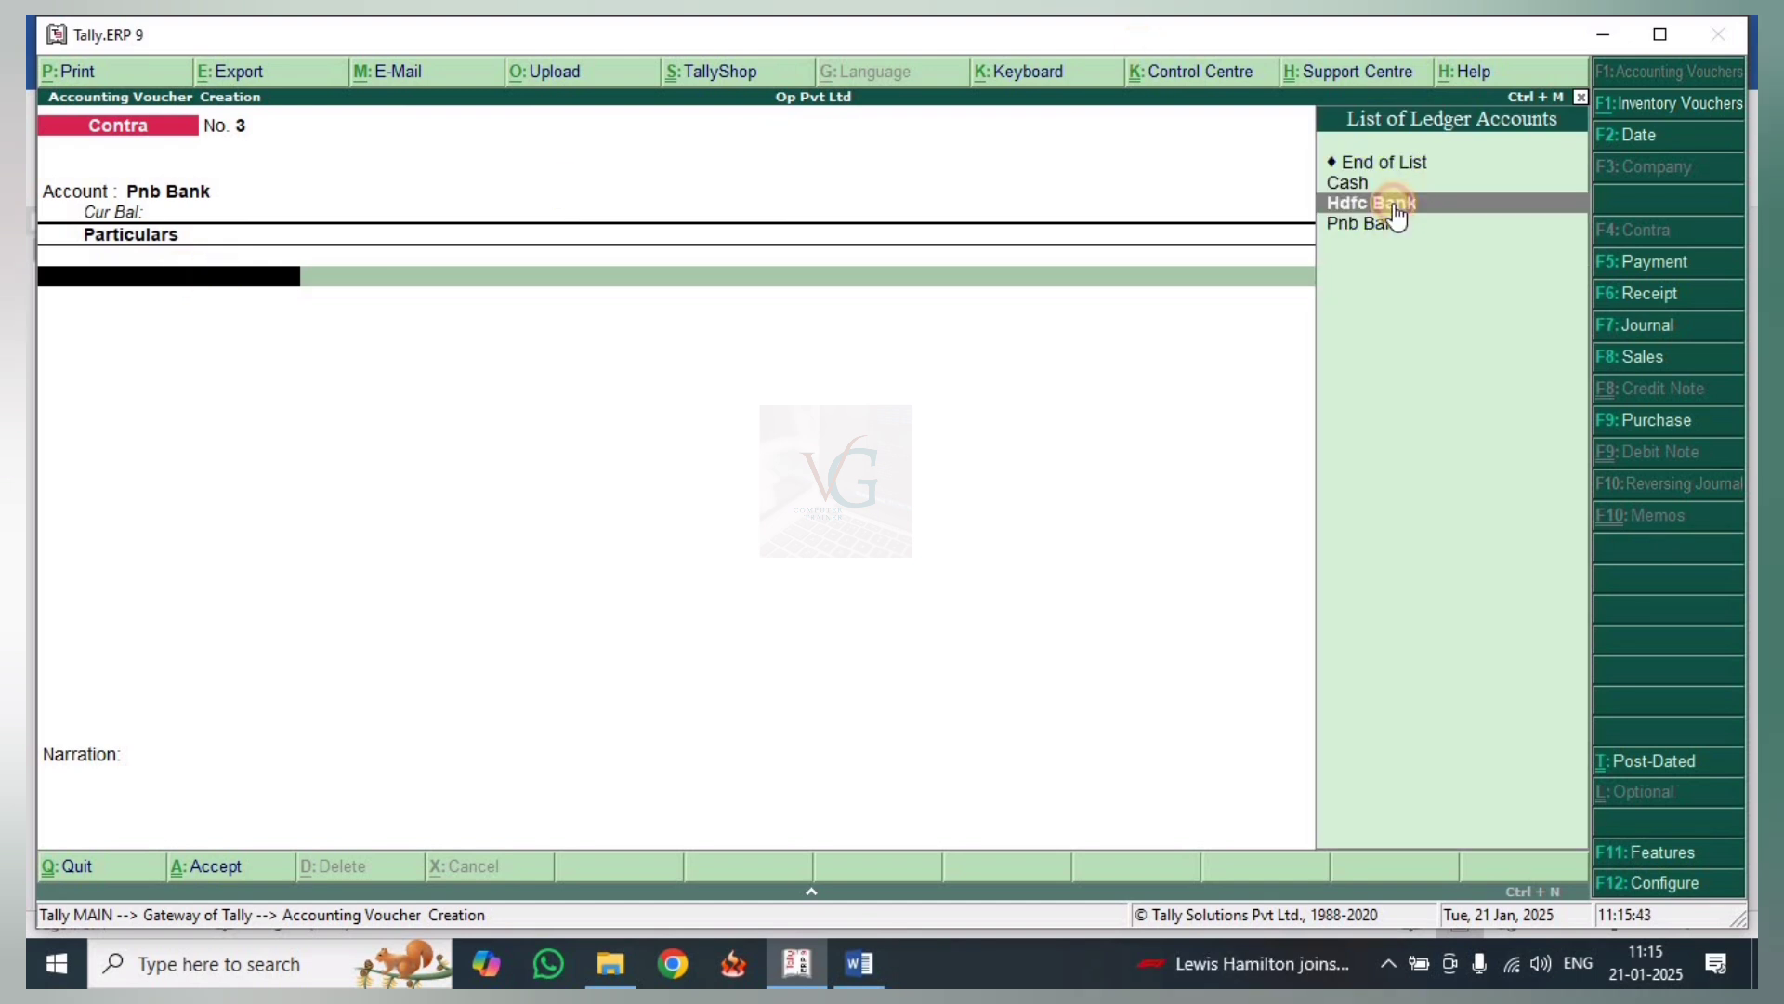
click(1399, 210)
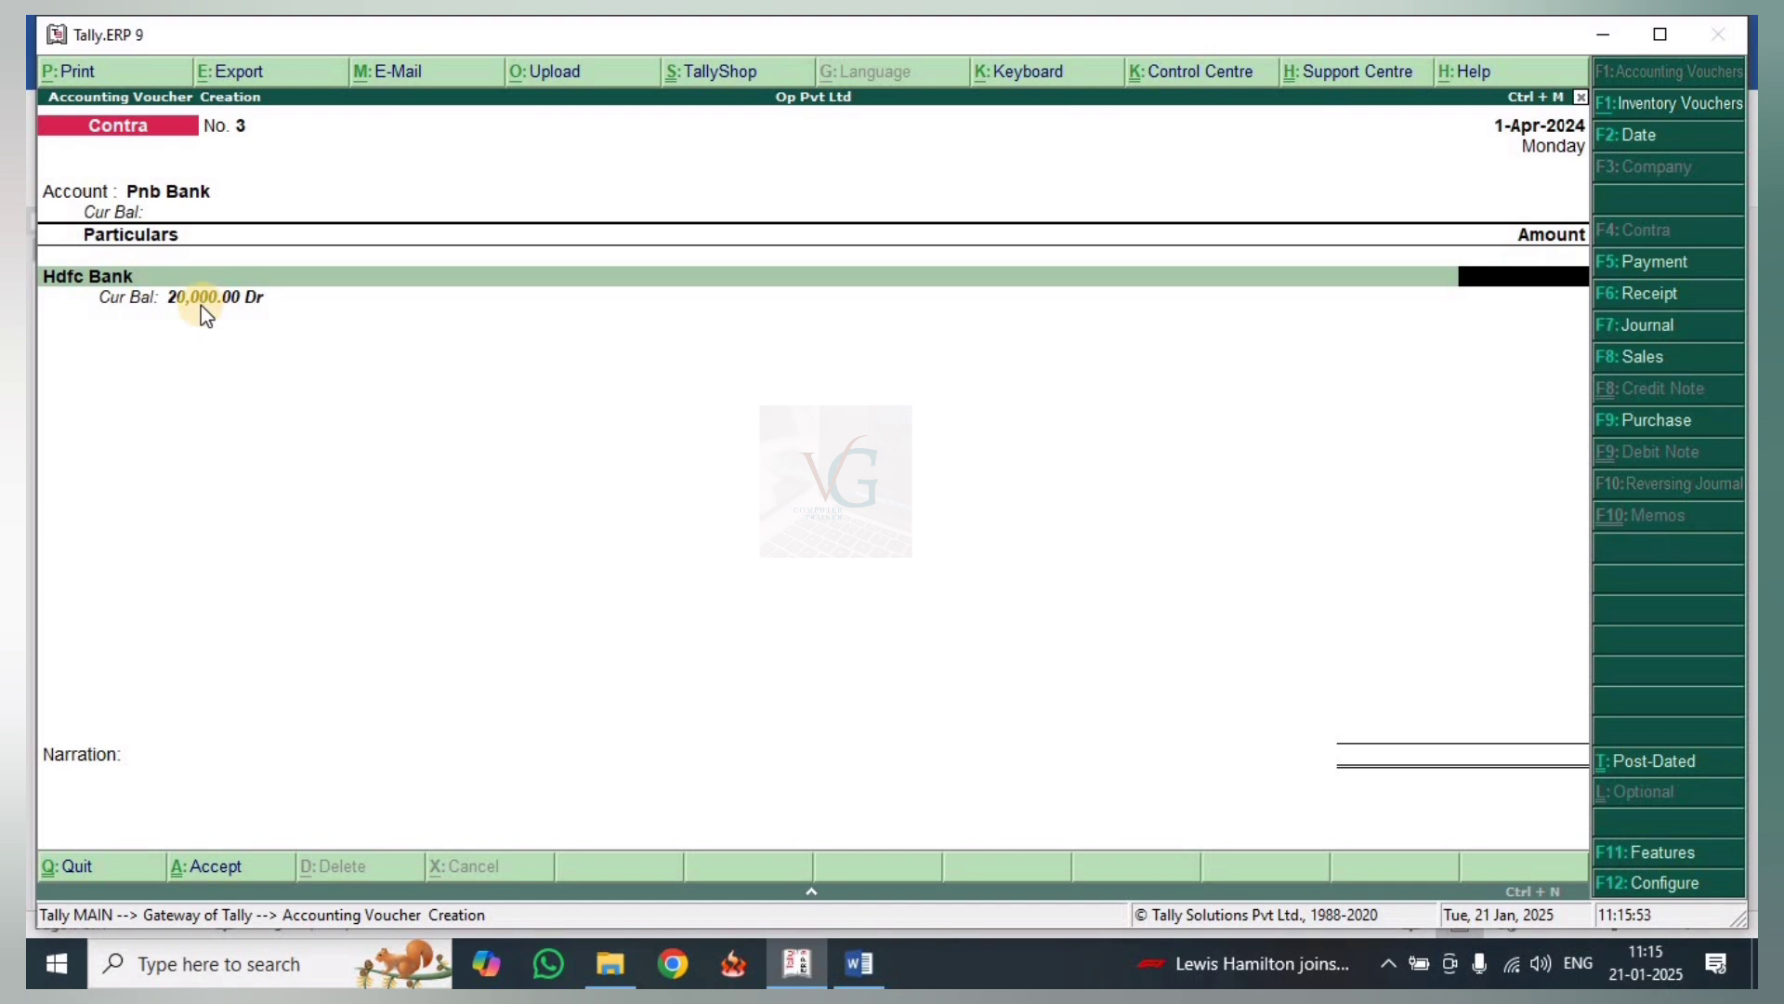
text(15000)
key(Return)
key(Return)
key(Return)
key(Return)
key(Return)
key(Return)
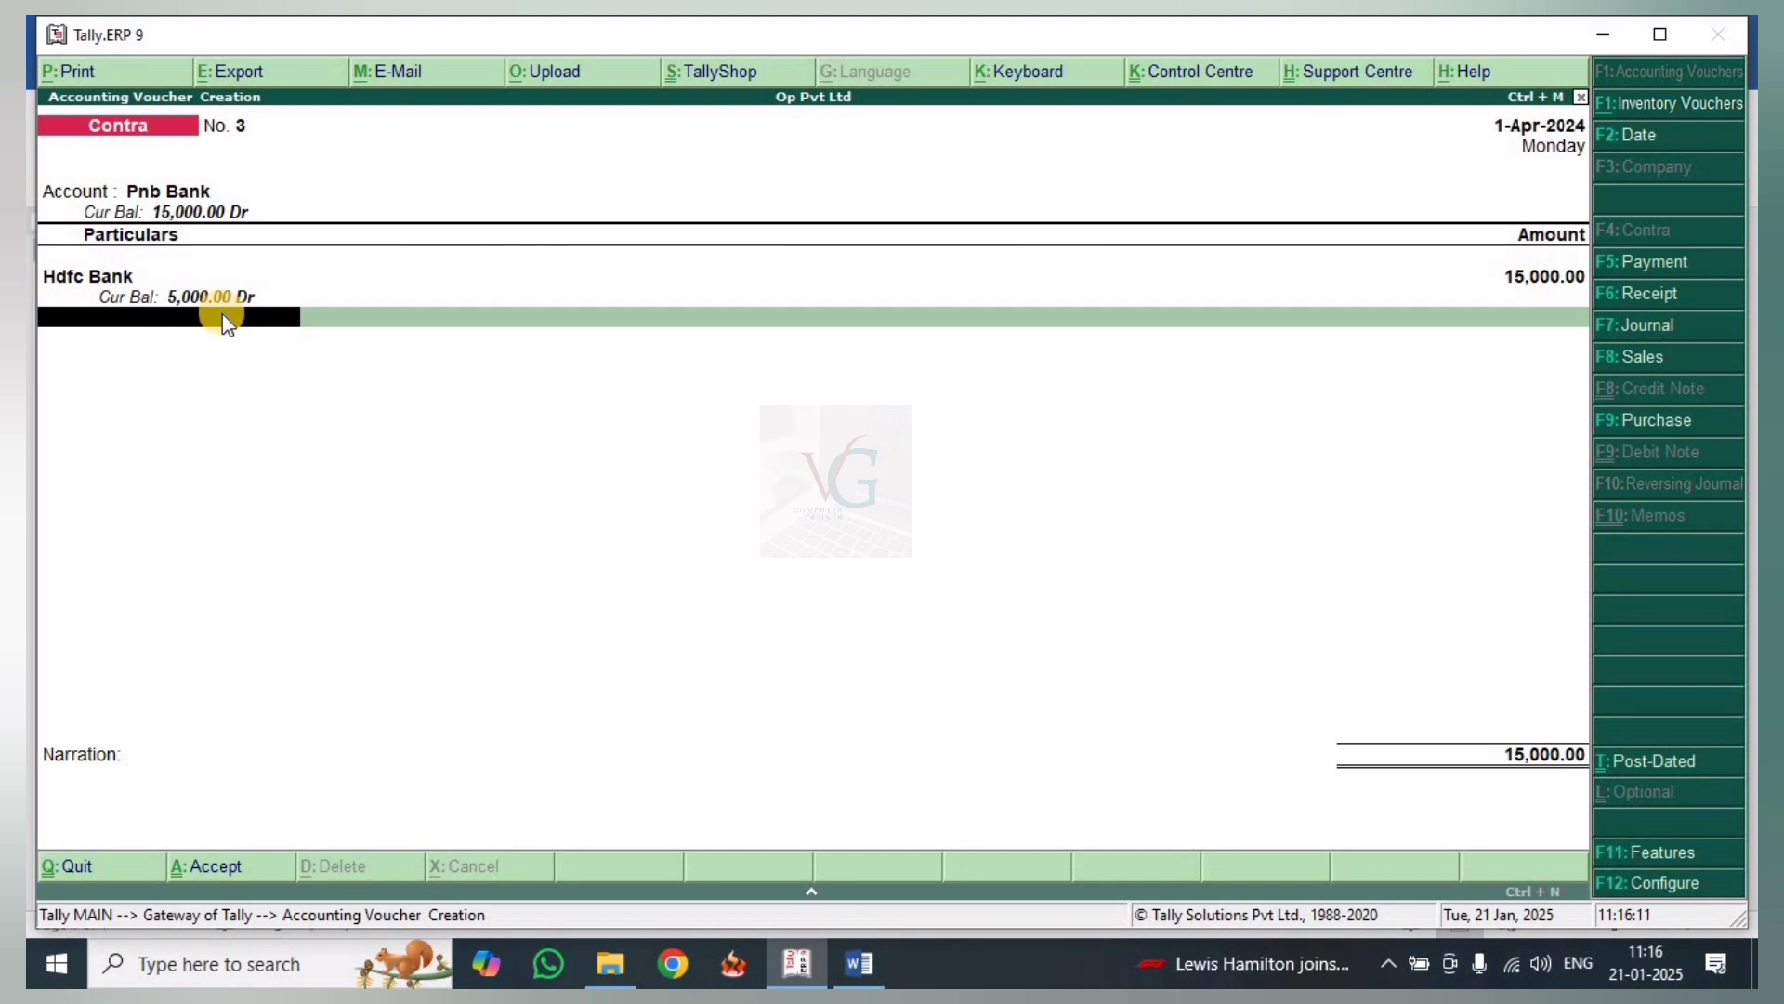
End the particulars, accept the Pnb Bank allocation as Cheque/DD dated 1-Apr-2024, and save the transfer voucher without a narration.
key(Return)
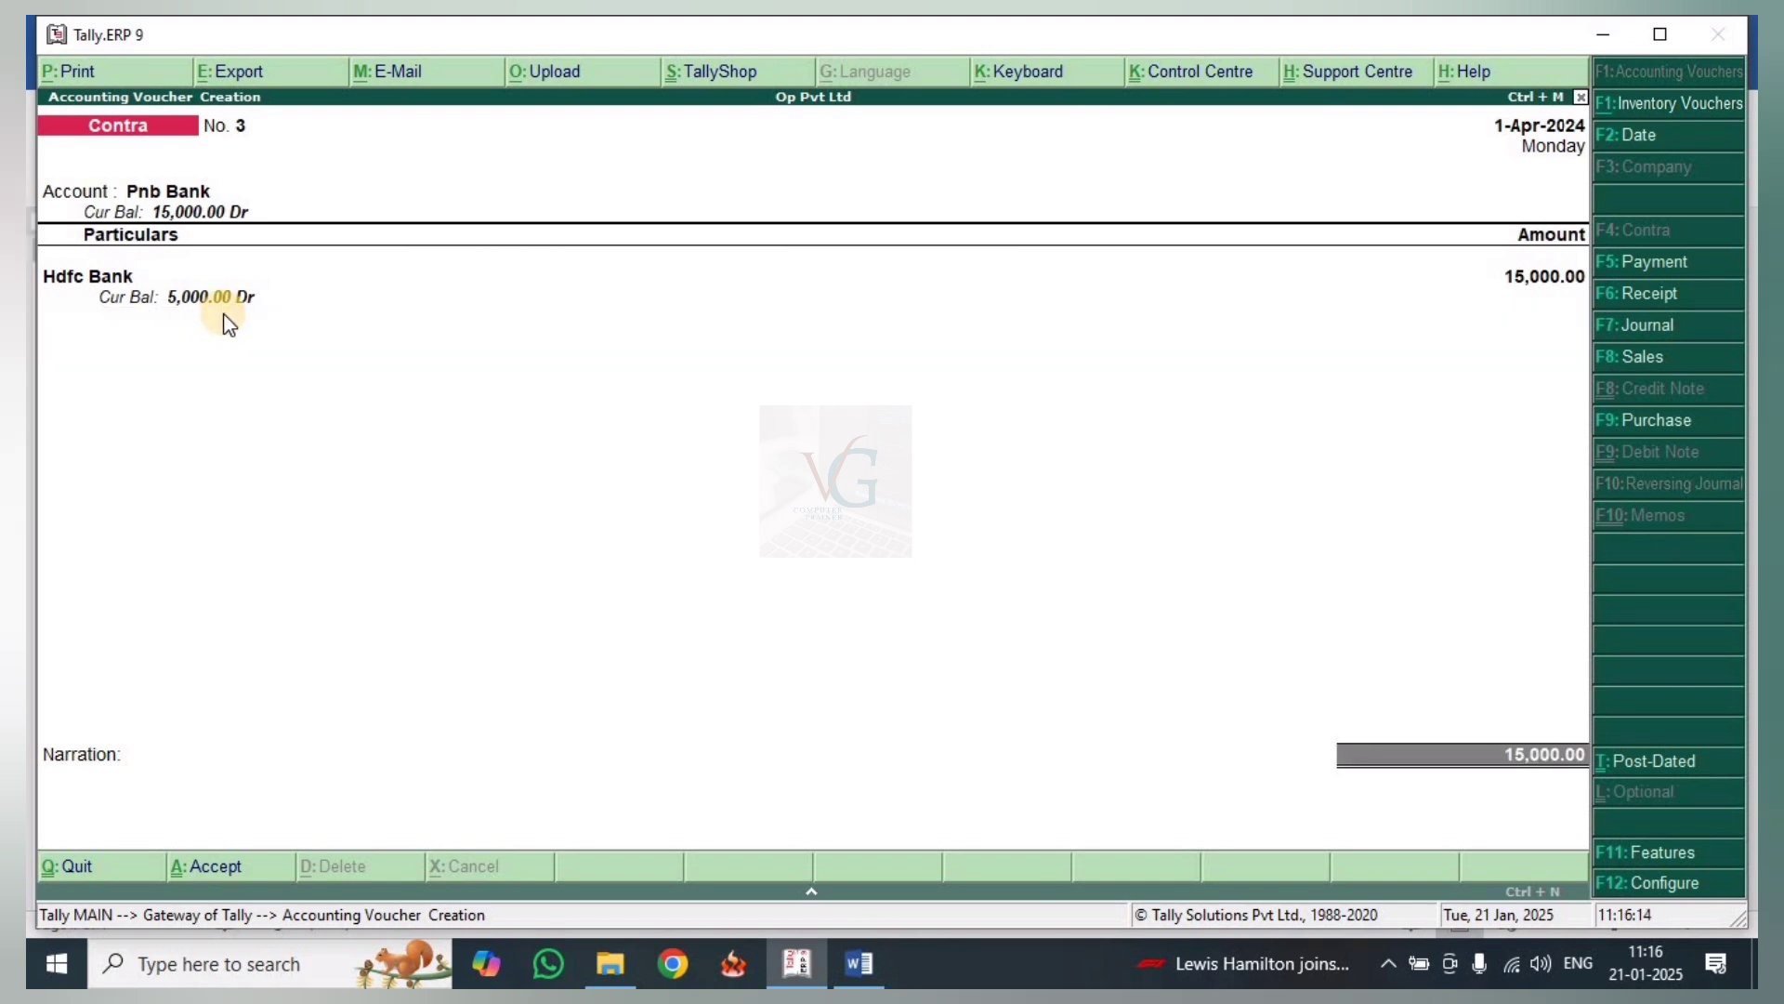
key(Return)
key(Return)
key(Return)
key(Return)
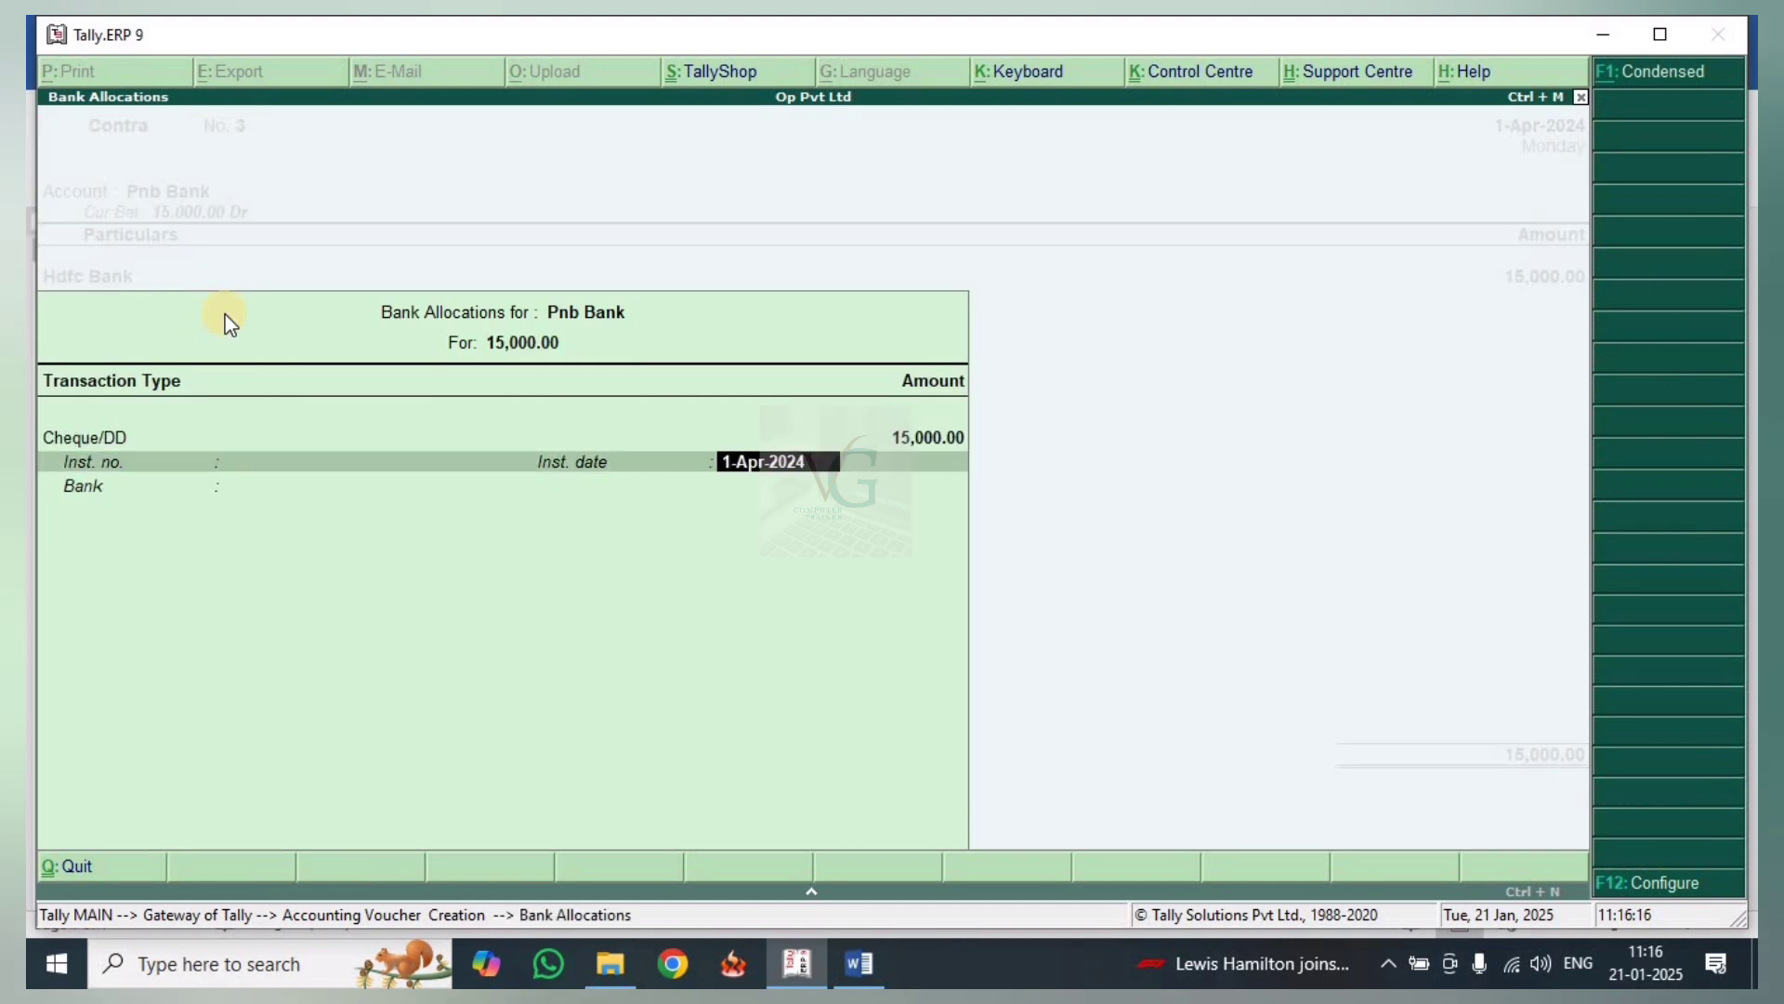
key(Return)
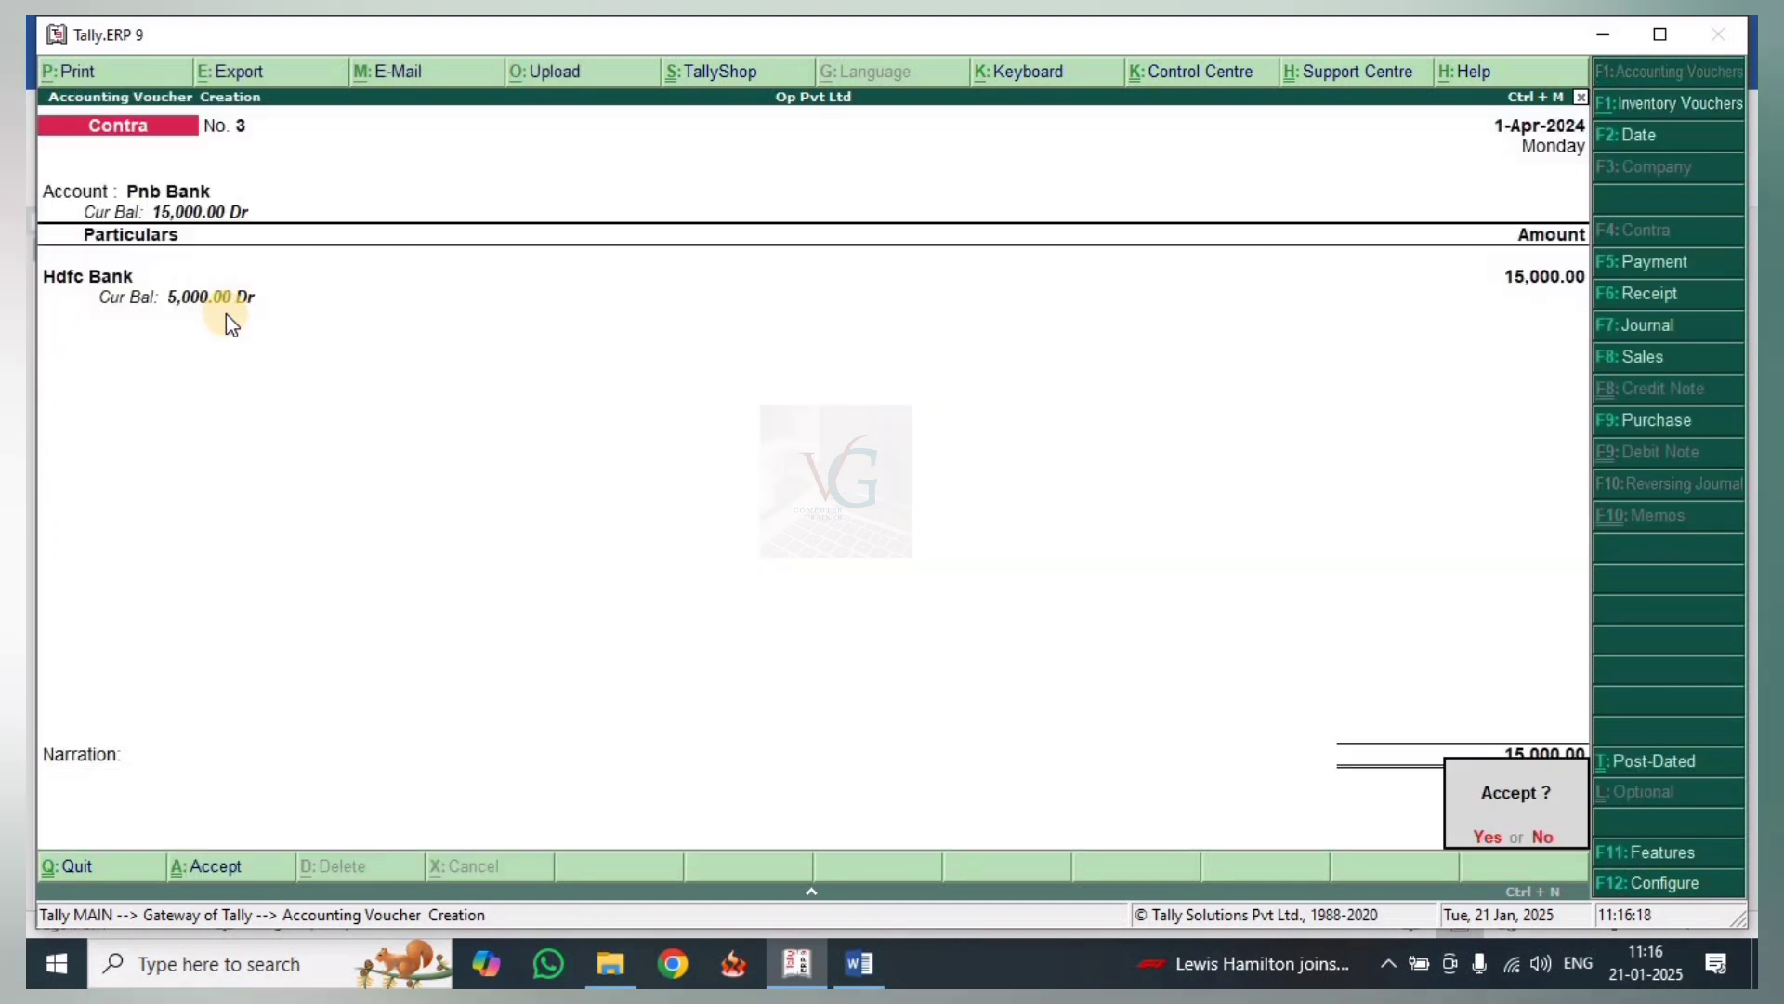
key(Return)
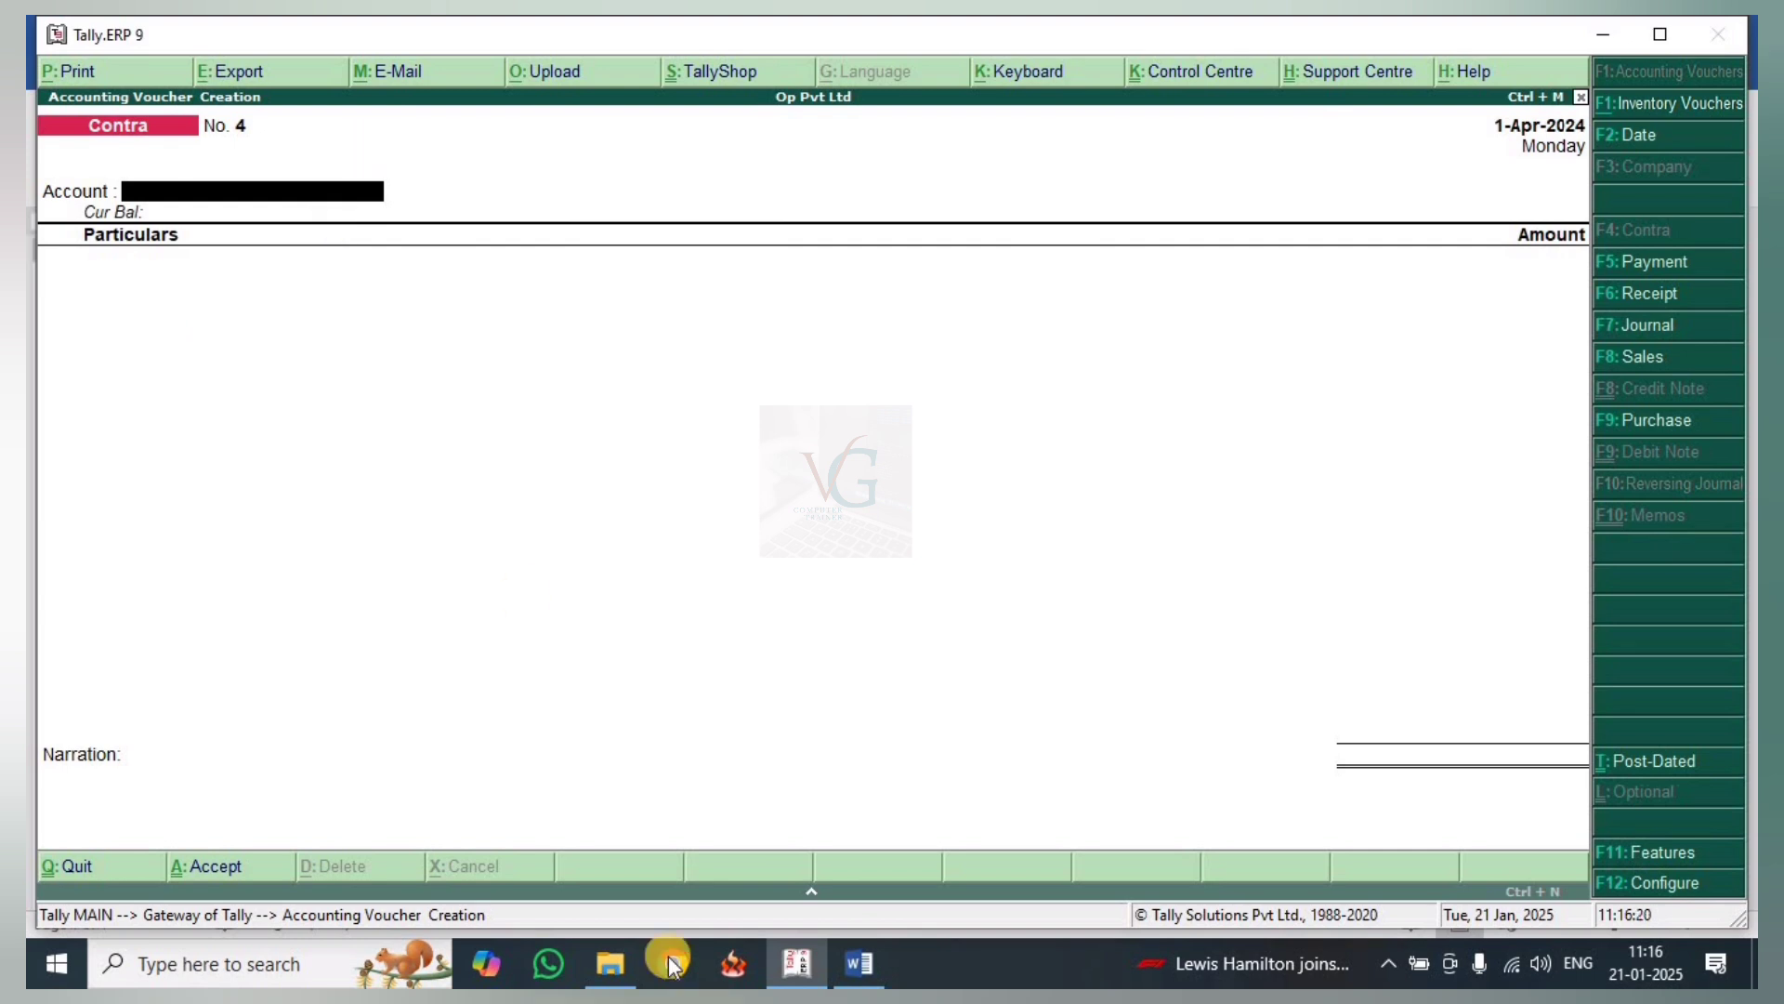